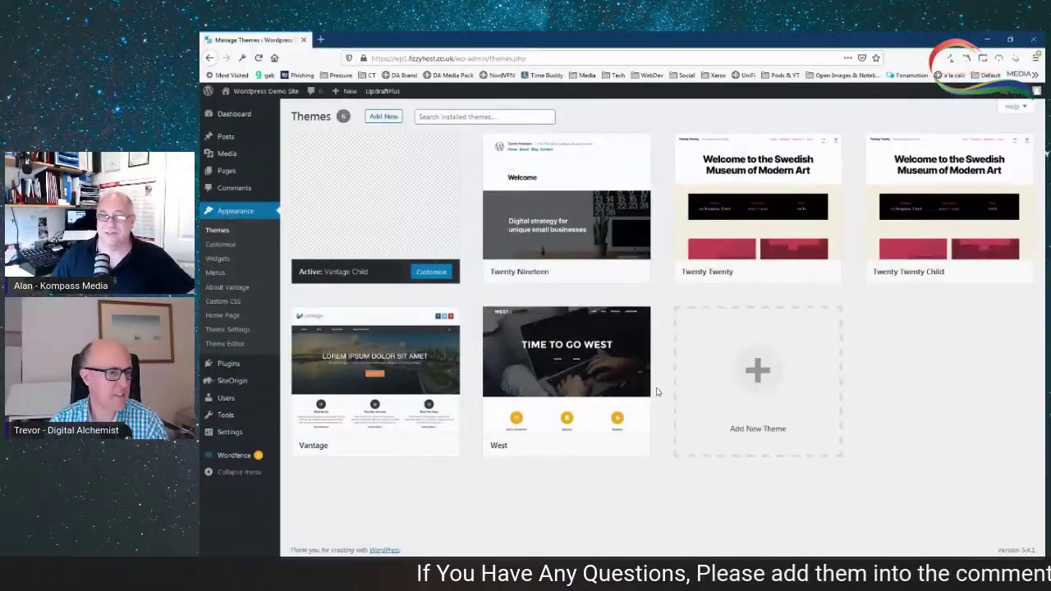
Zoom the browser in on the Themes page, which shows Vantage Child as the active theme
key(ctrl+plus)
key(ctrl+plus)
key(ctrl+plus)
key(ctrl+plus)
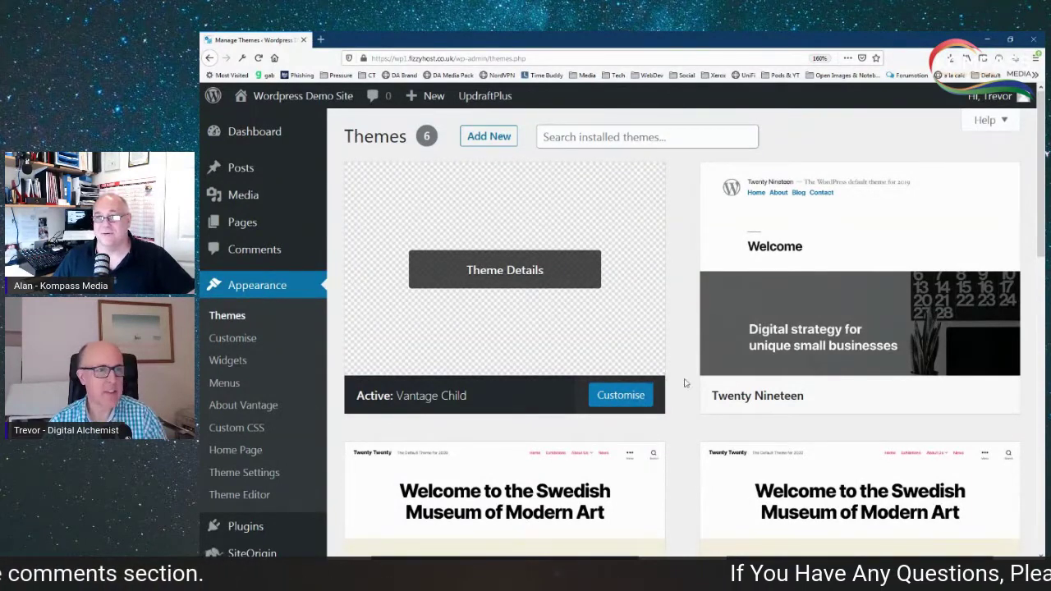
Set browser zoom to 150%, browse the Vantage and West theme cards, then go to Plugins
key(ctrl+minus)
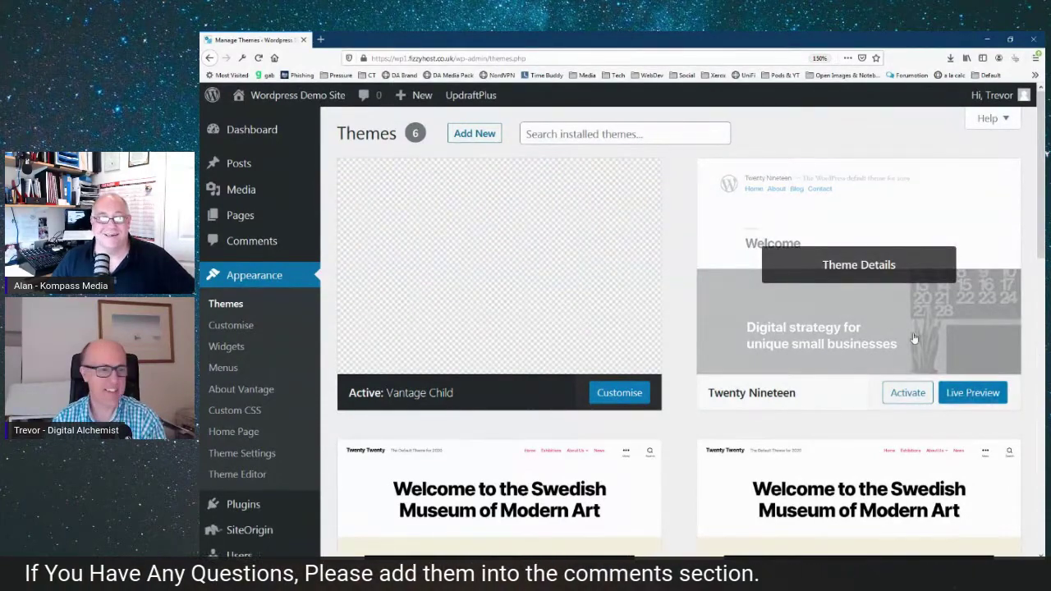
scroll(765, 378, down, 5)
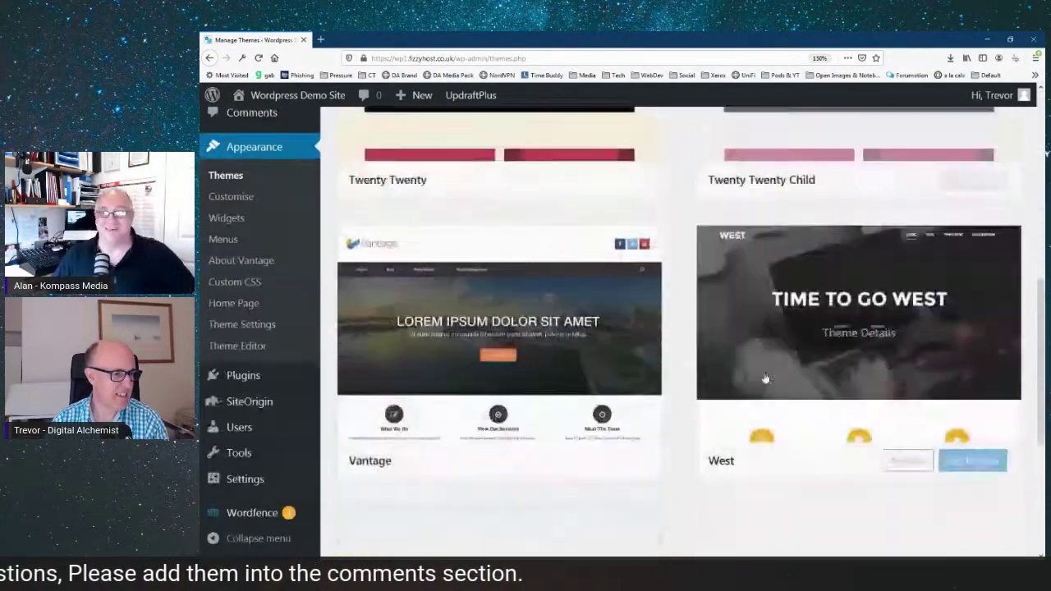
scroll(766, 379, up, 1)
scroll(766, 384, down, 1)
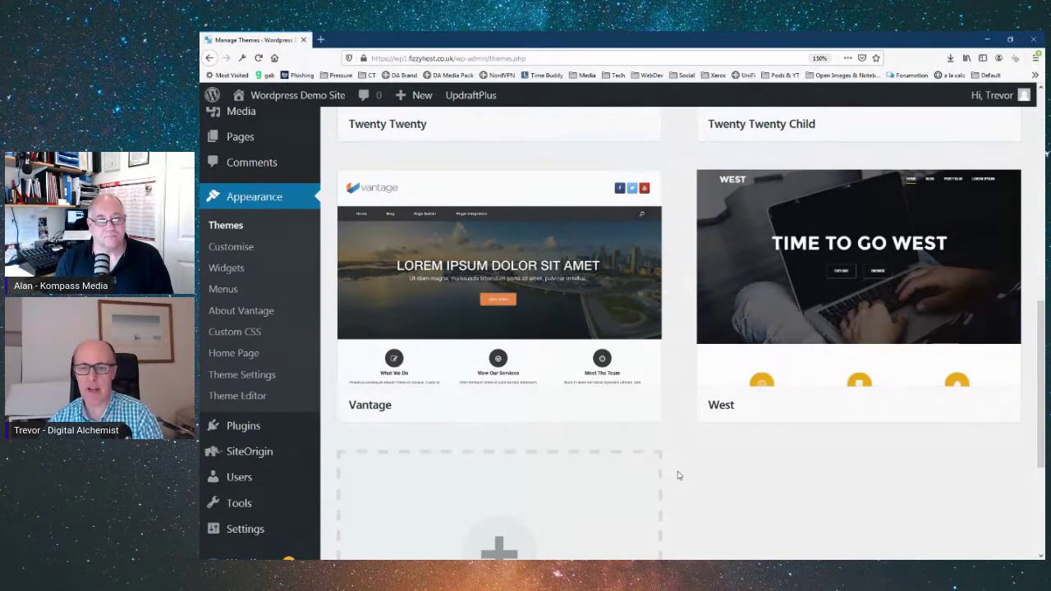
mouse_move(353, 410)
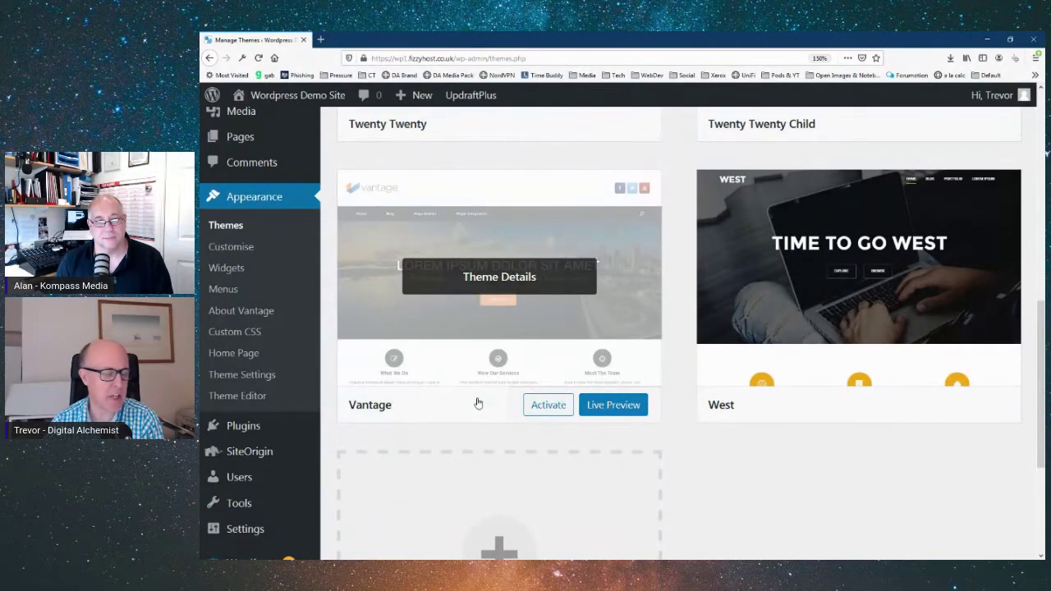
scroll(485, 402, up, 5)
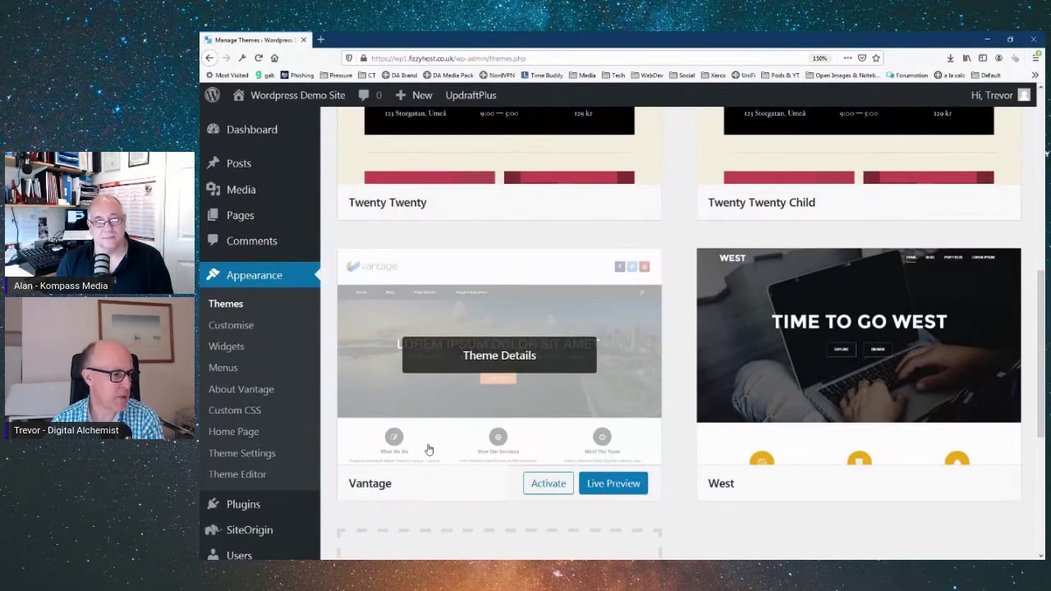
scroll(431, 443, up, 2)
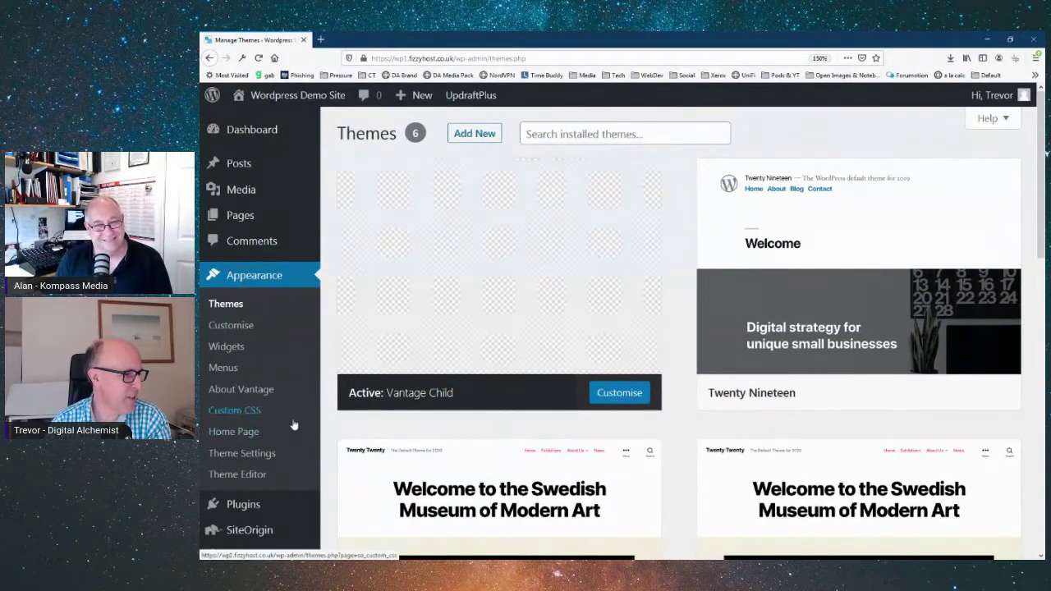
scroll(294, 425, down, 3)
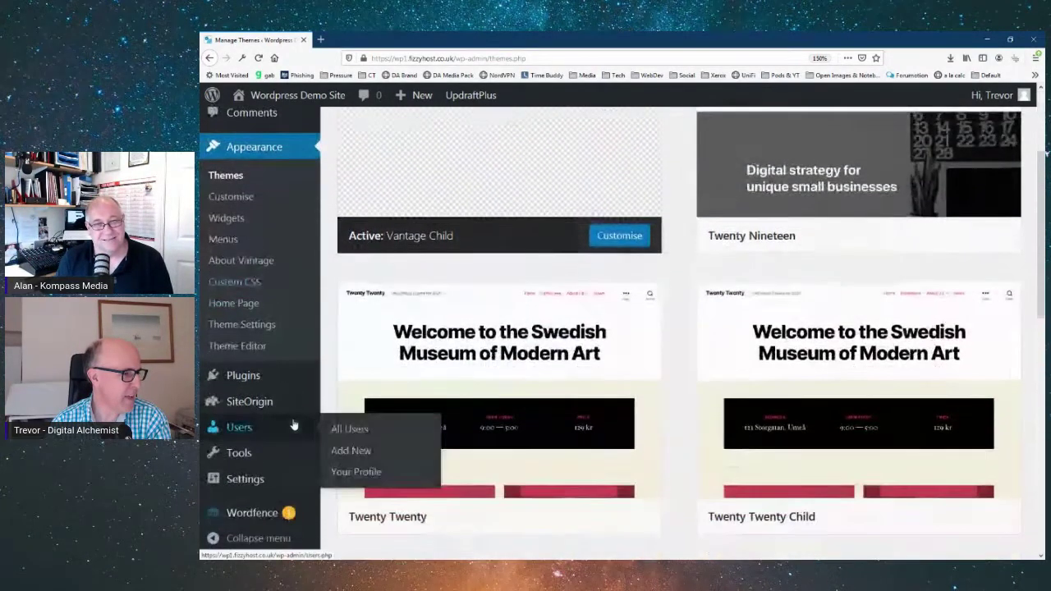
click(244, 382)
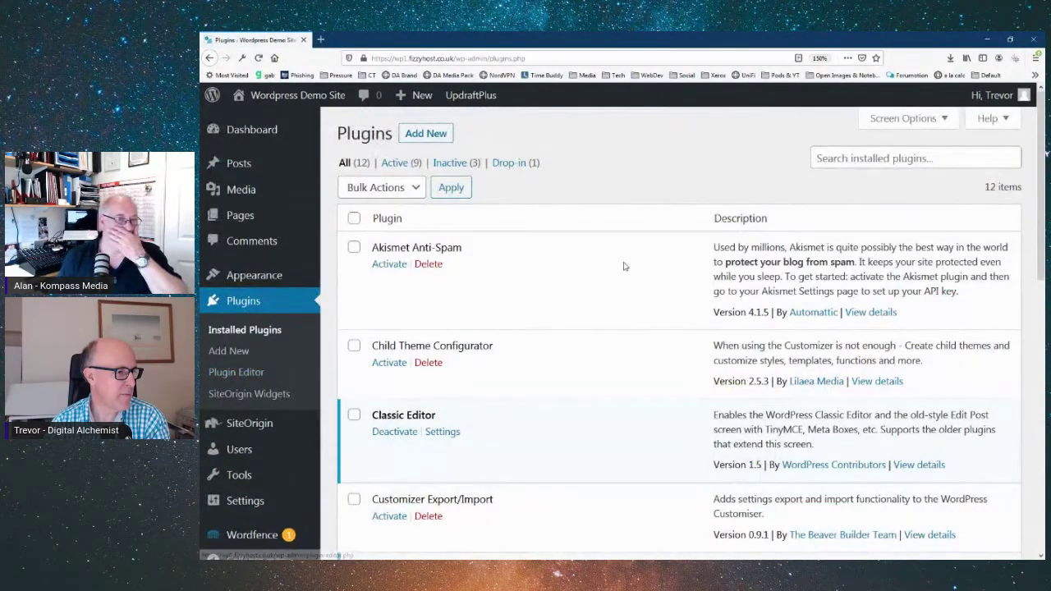
Check that Page Builder and the SiteOrigin plugins are active, then go to the Pages list
scroll(623, 266, down, 6)
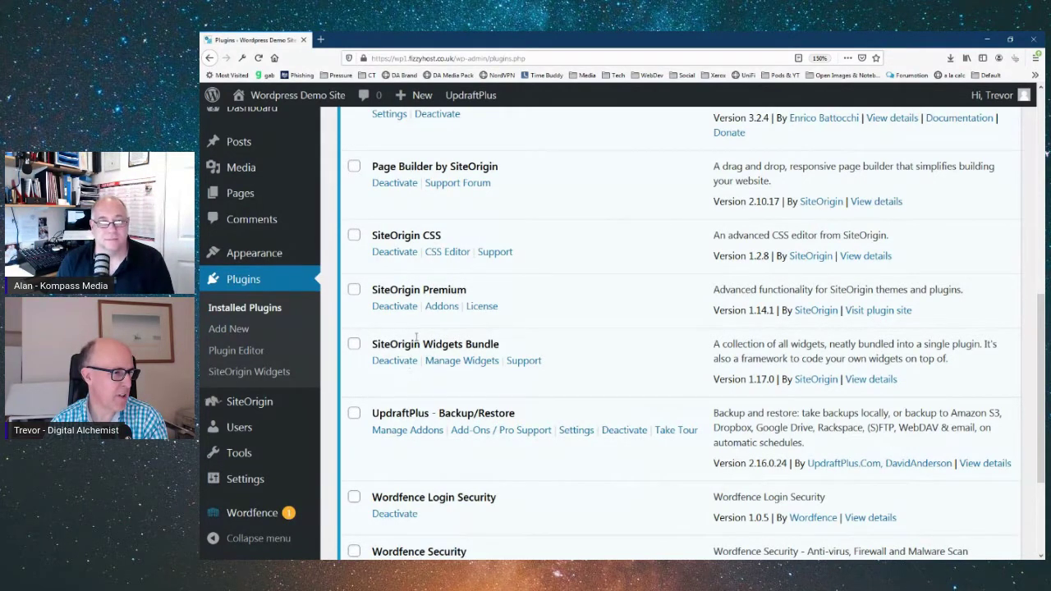
scroll(475, 338, up, 4)
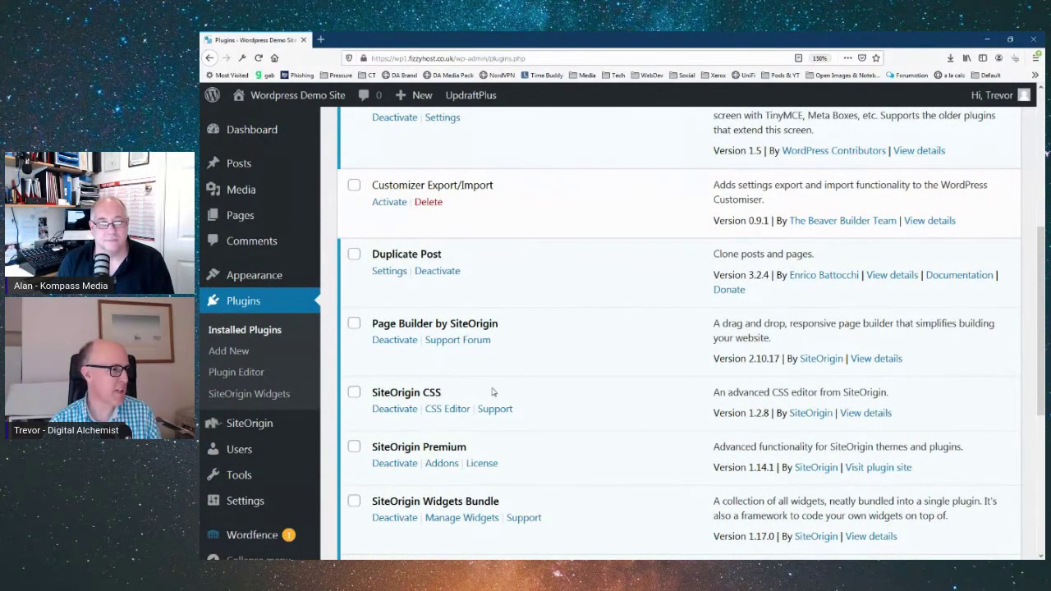
scroll(450, 391, up, 4)
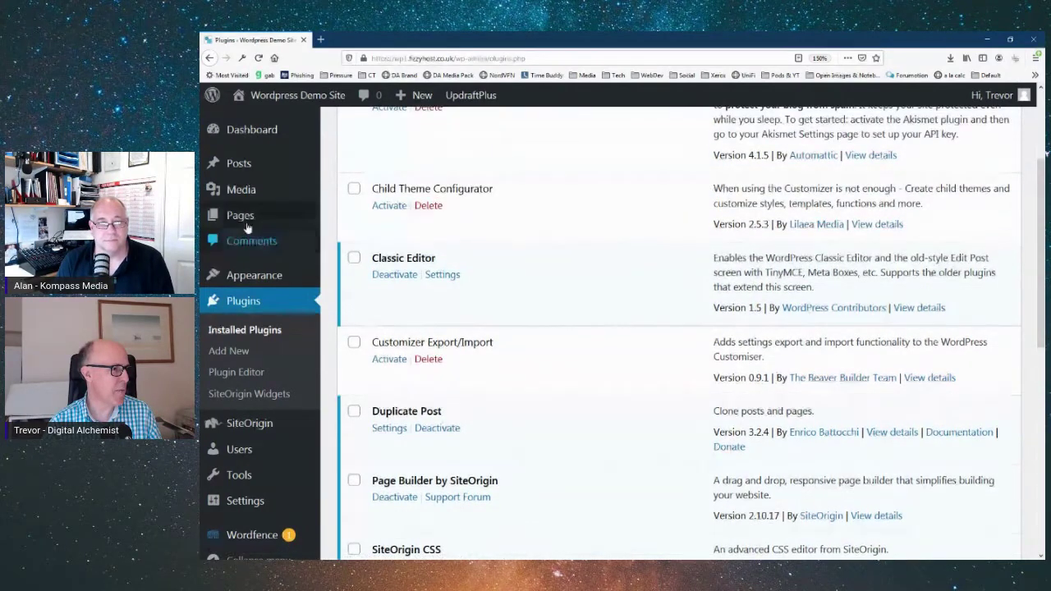
click(241, 218)
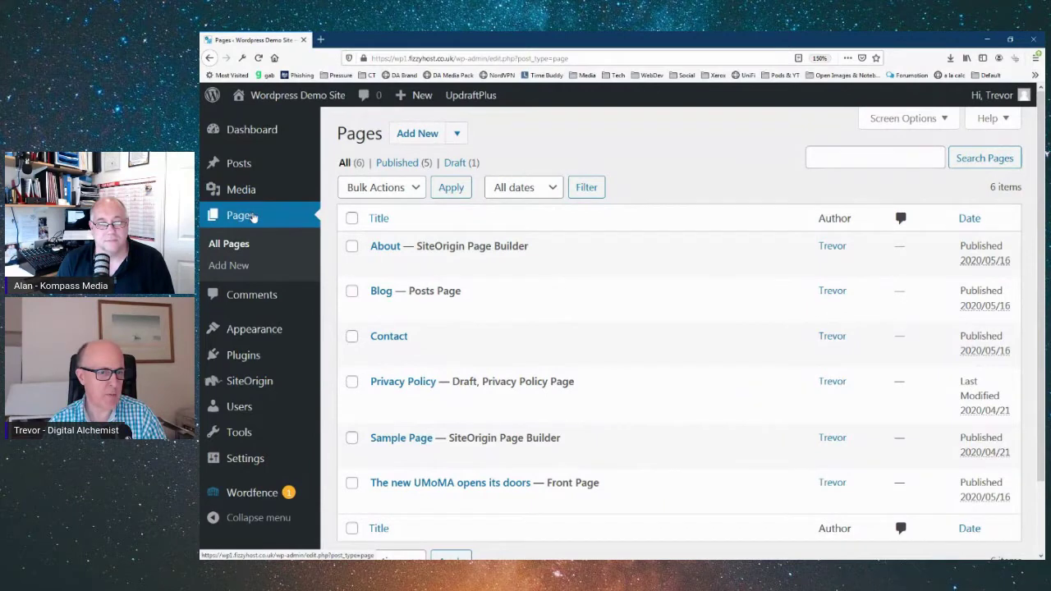
Edit the About page, delete its existing SiteOrigin Editor row via Delete Row, and choose Add Row
mouse_move(385, 251)
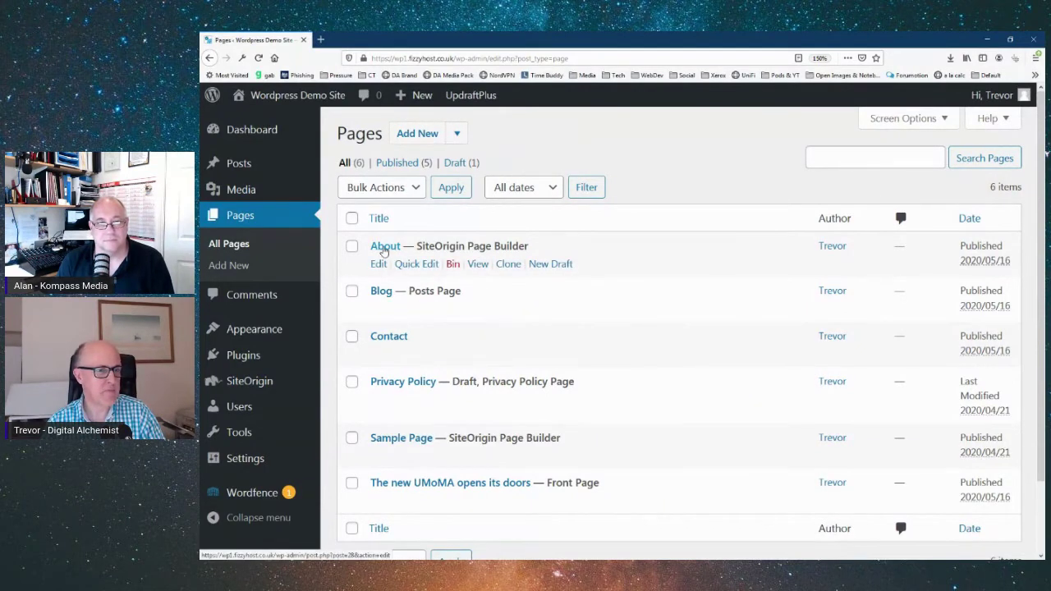
click(391, 248)
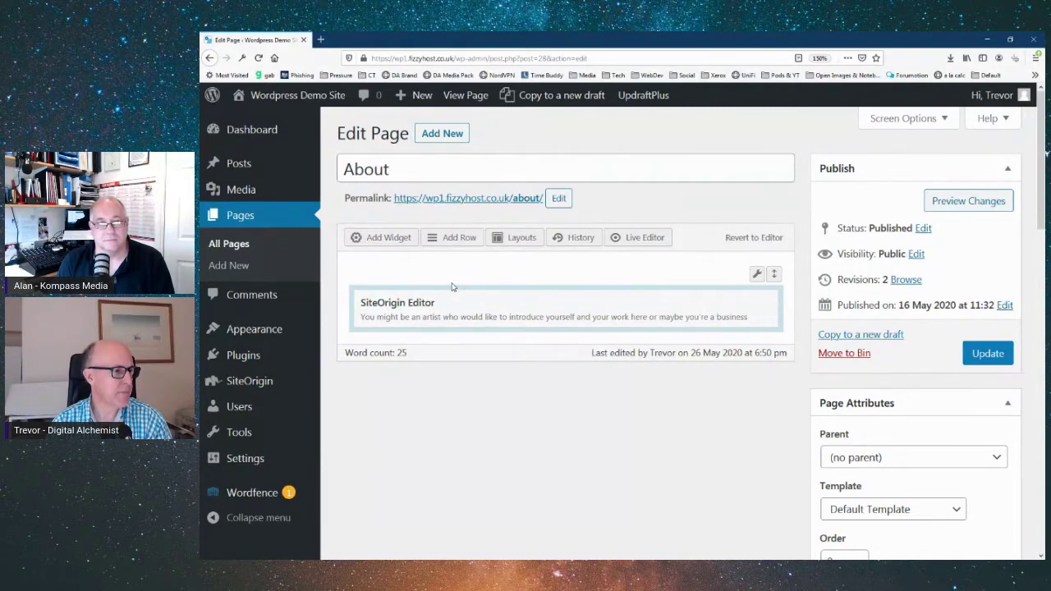
mouse_move(757, 274)
click(737, 329)
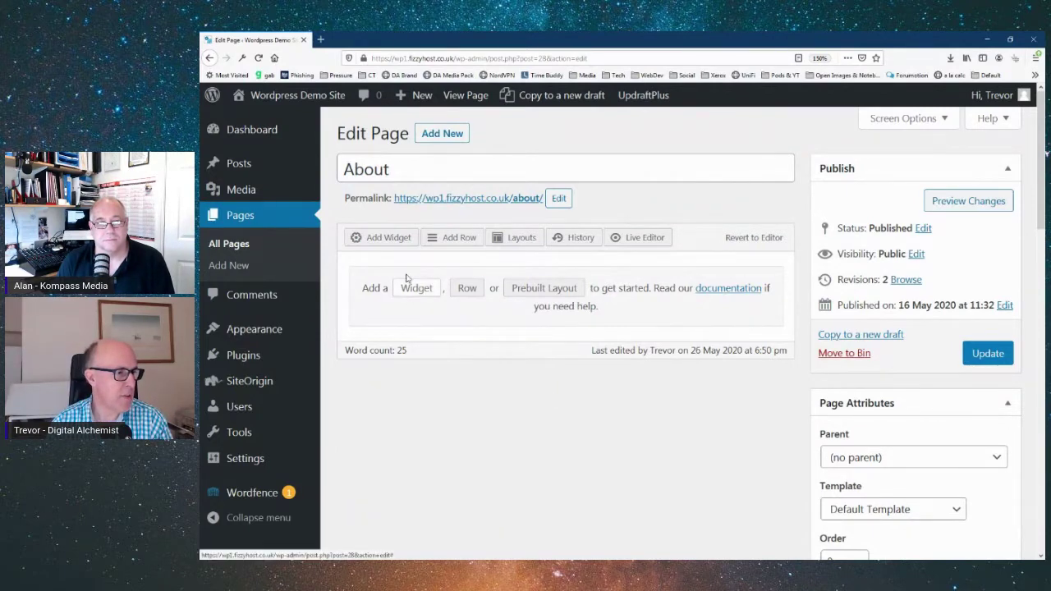
click(441, 239)
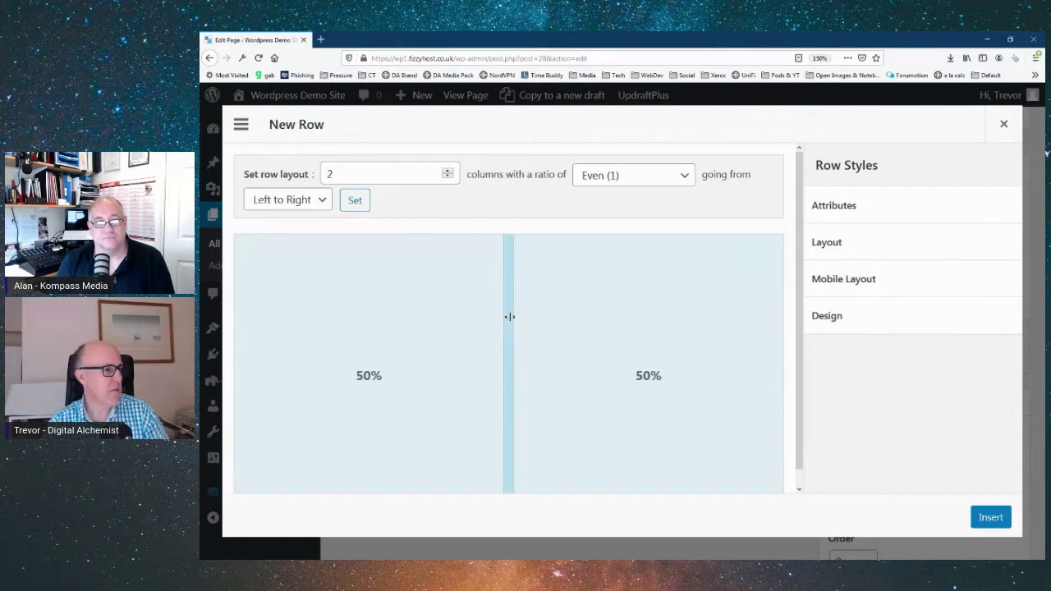
Configure the new row as one 100% column with the Halves ratio and insert it
drag(507, 376, 583, 375)
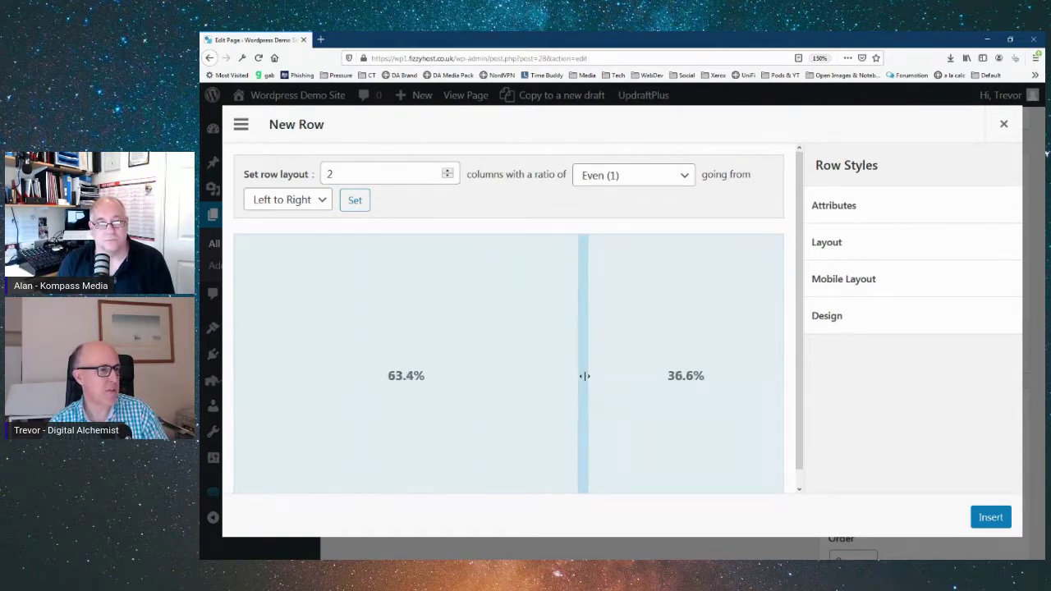
click(630, 179)
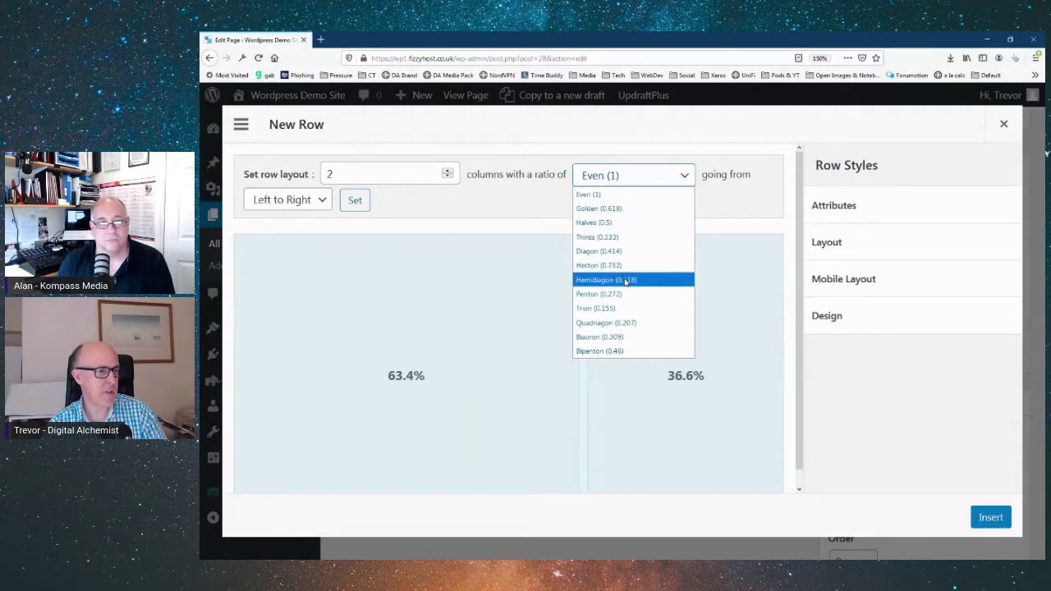
click(604, 223)
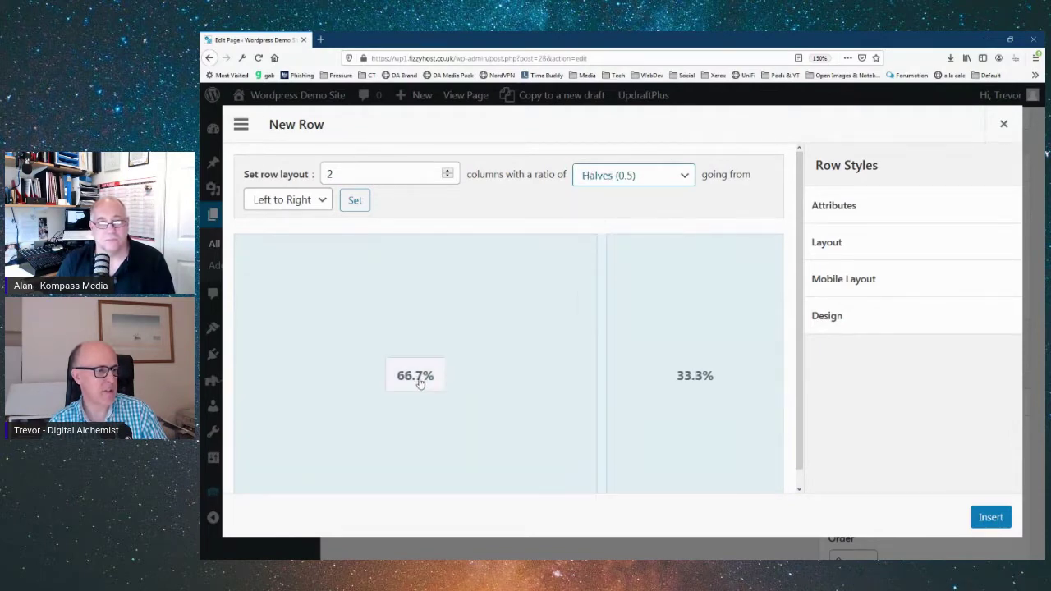
click(447, 173)
click(447, 174)
click(447, 181)
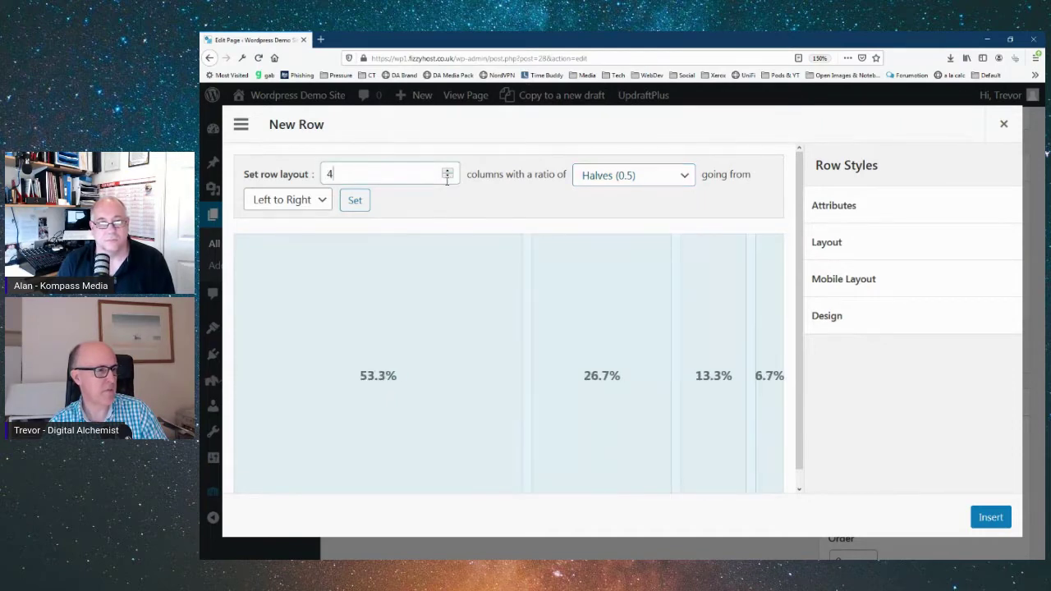
click(447, 178)
click(448, 178)
click(448, 178)
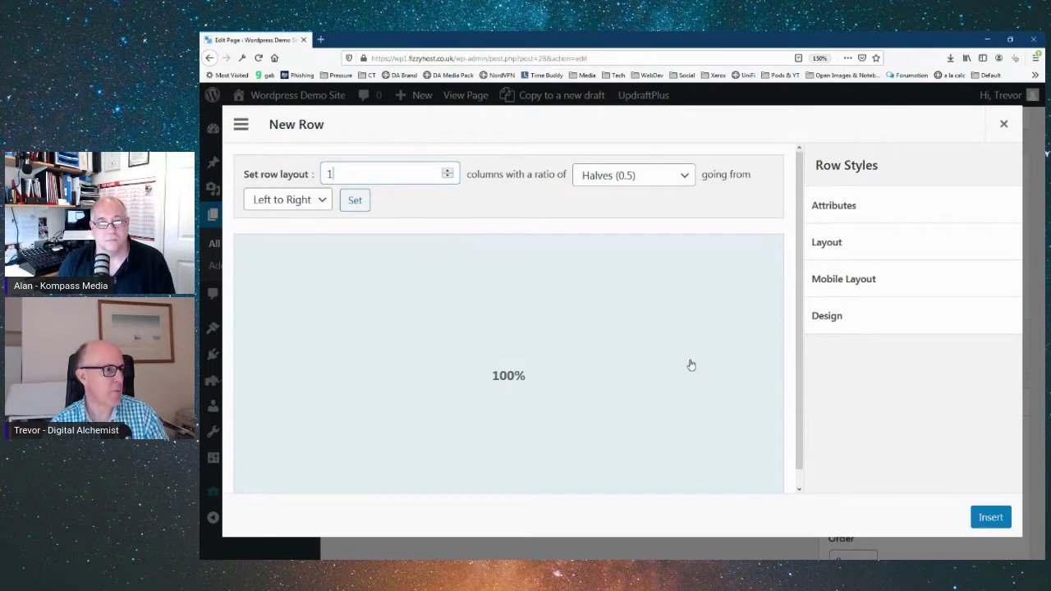
click(989, 518)
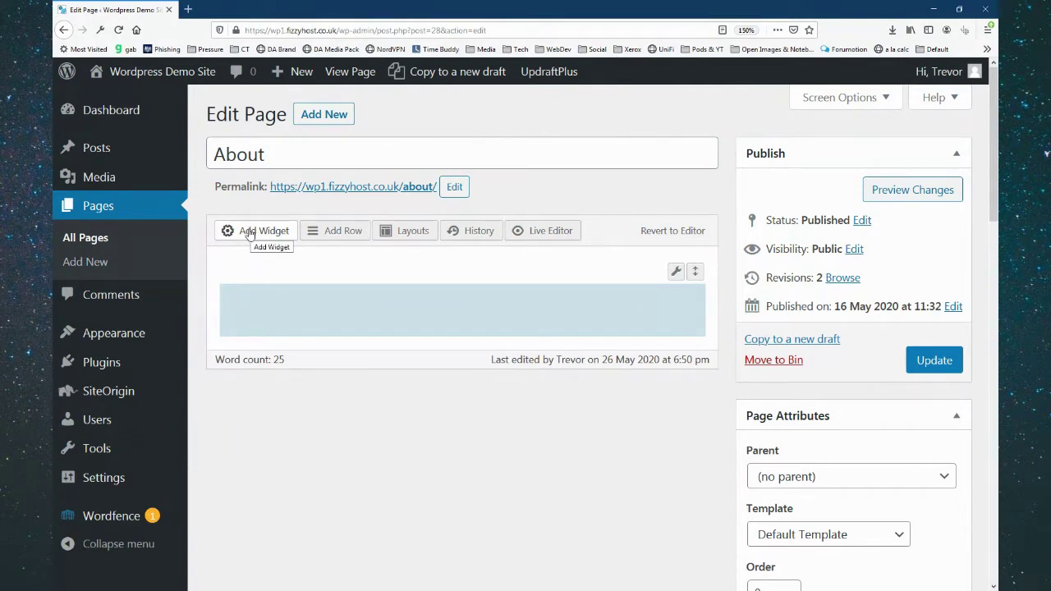
Pick Vantage Headline from the Add New Widget list and open the new widget's settings
click(250, 234)
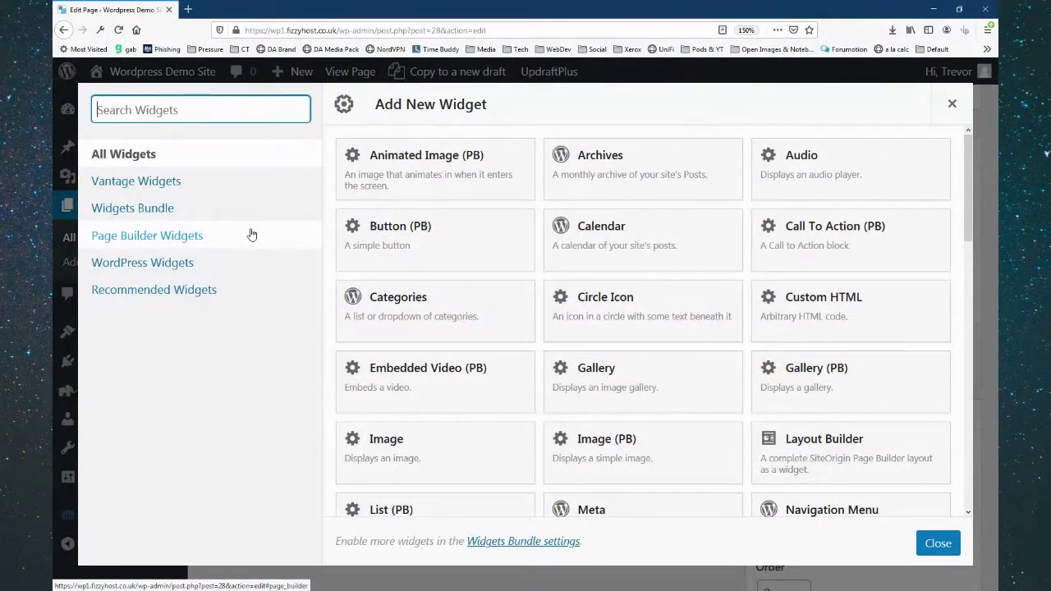
scroll(664, 287, down, 3)
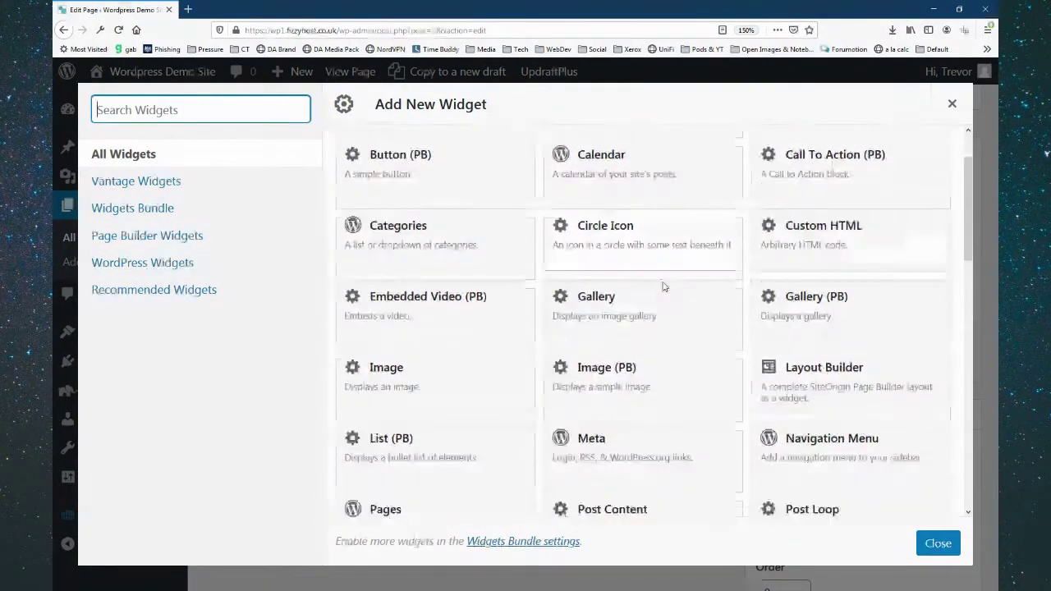
scroll(586, 285, down, 3)
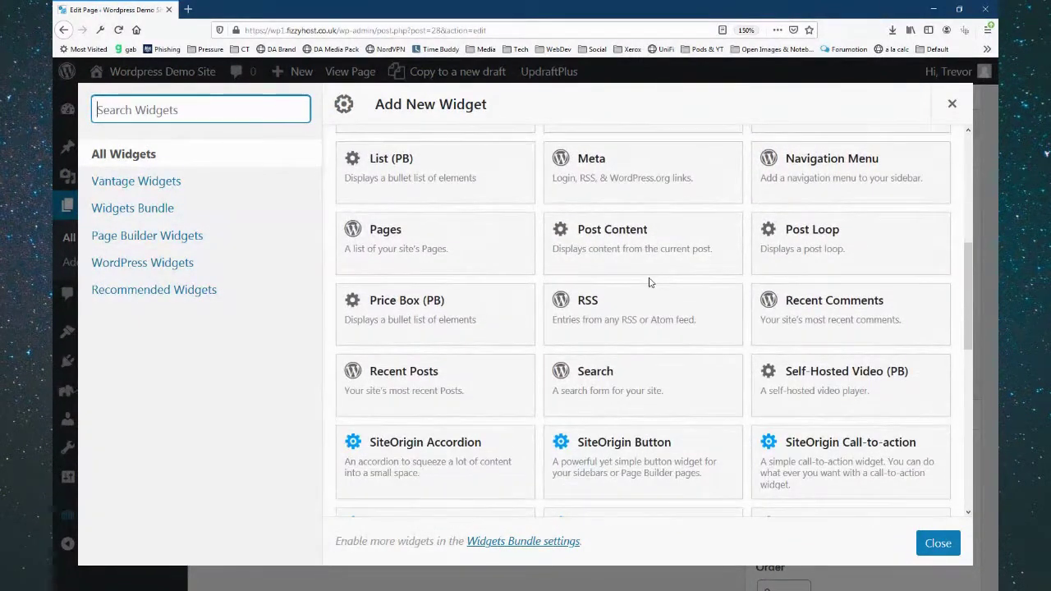
scroll(649, 282, down, 3)
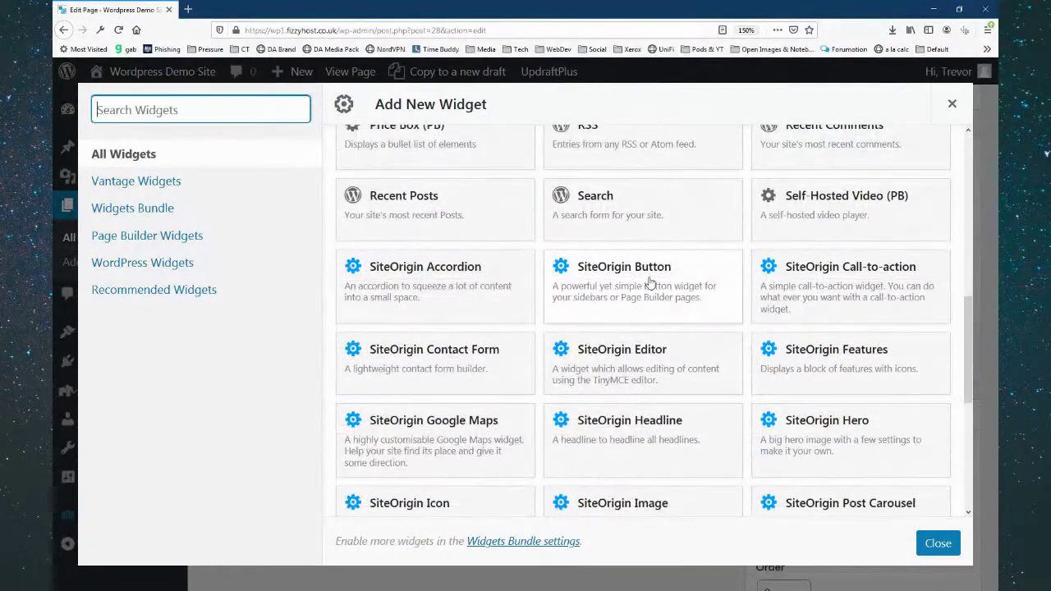
scroll(648, 282, down, 5)
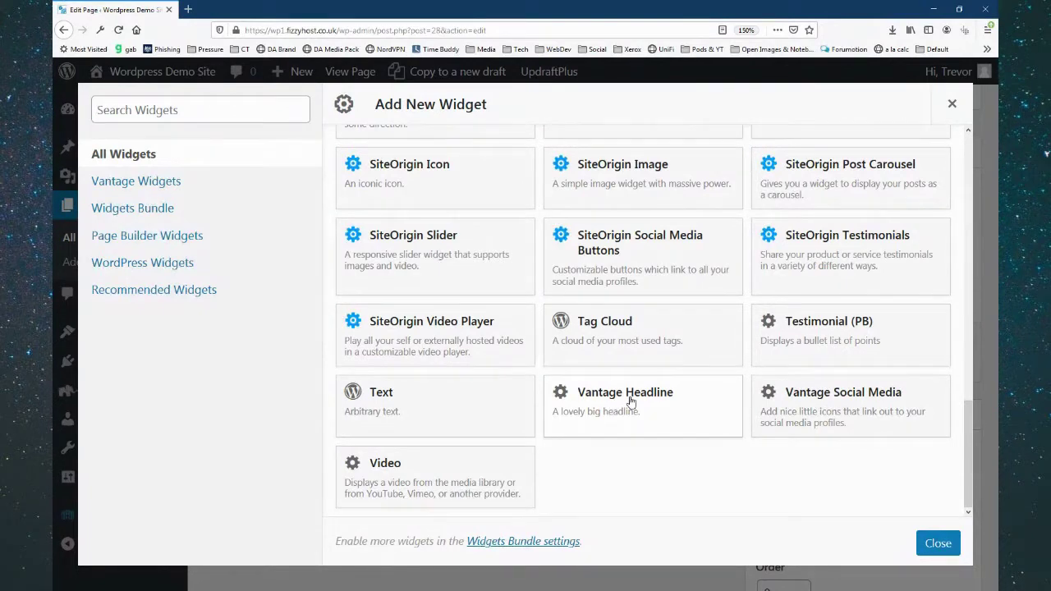
click(631, 401)
mouse_move(239, 308)
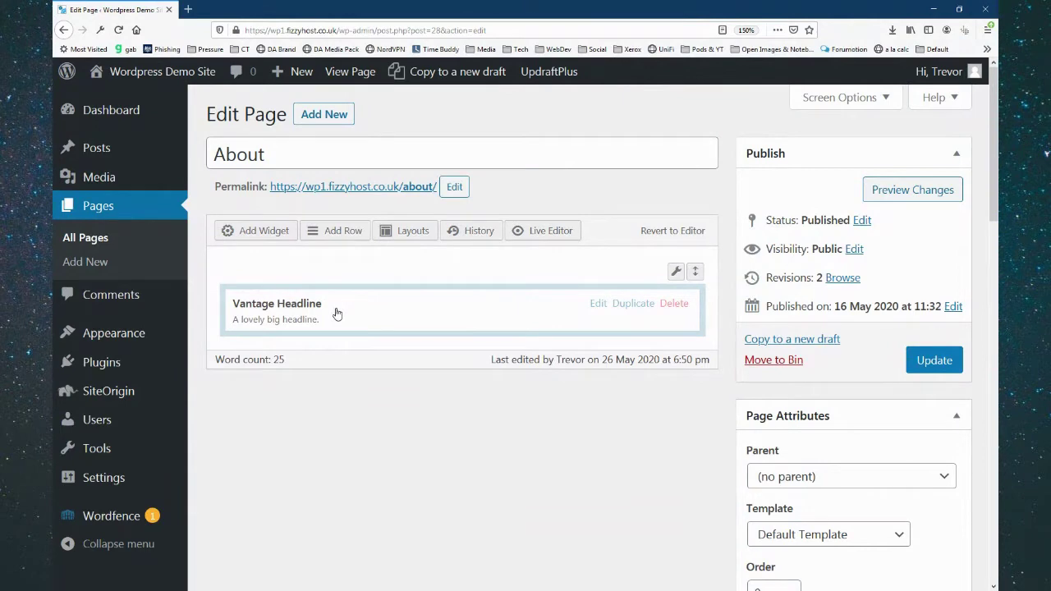
click(598, 304)
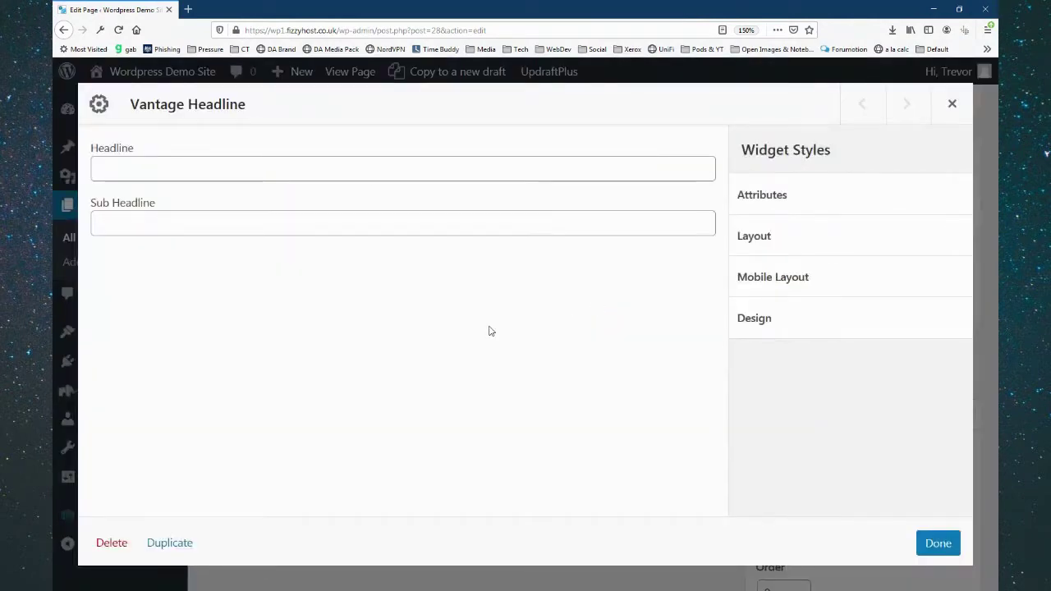
Enter the headline 'About' and the sub headline 'all about wordpress'
click(212, 169)
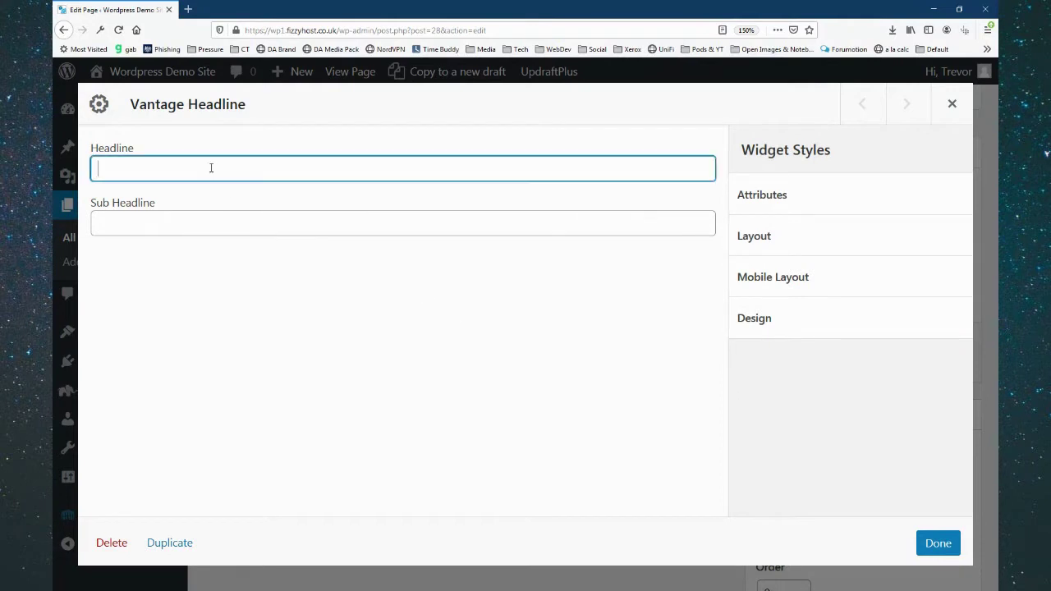
text(About)
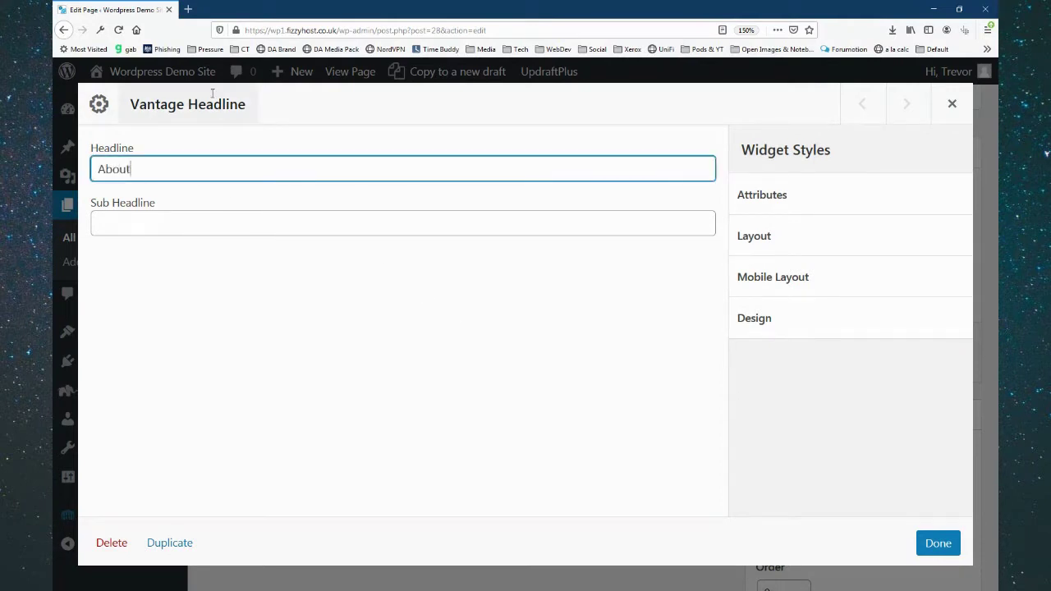
key(Tab)
text(all abo)
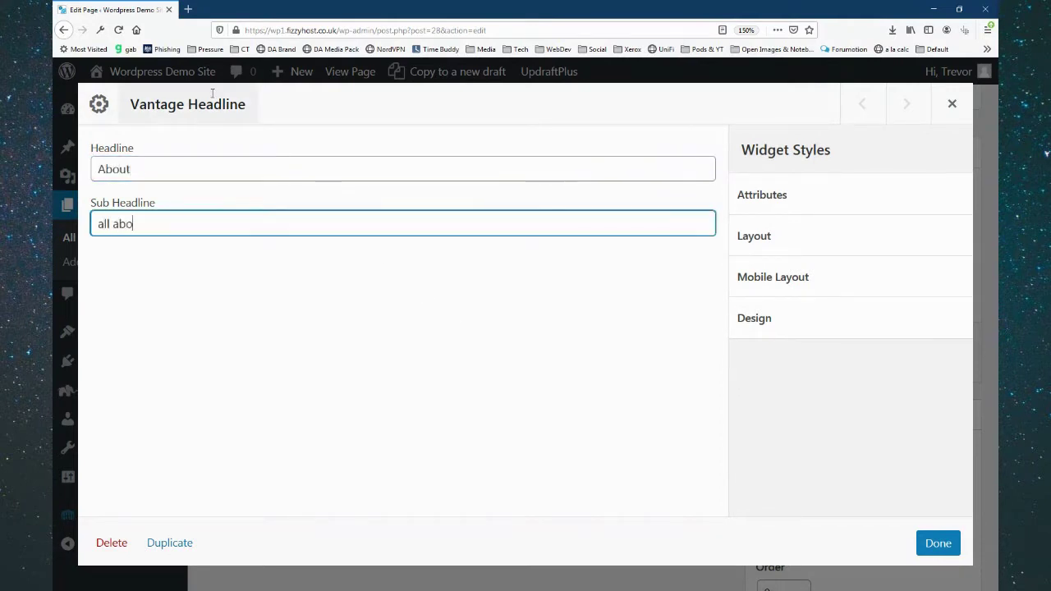
text(utt)
text(worp)
text(ress)
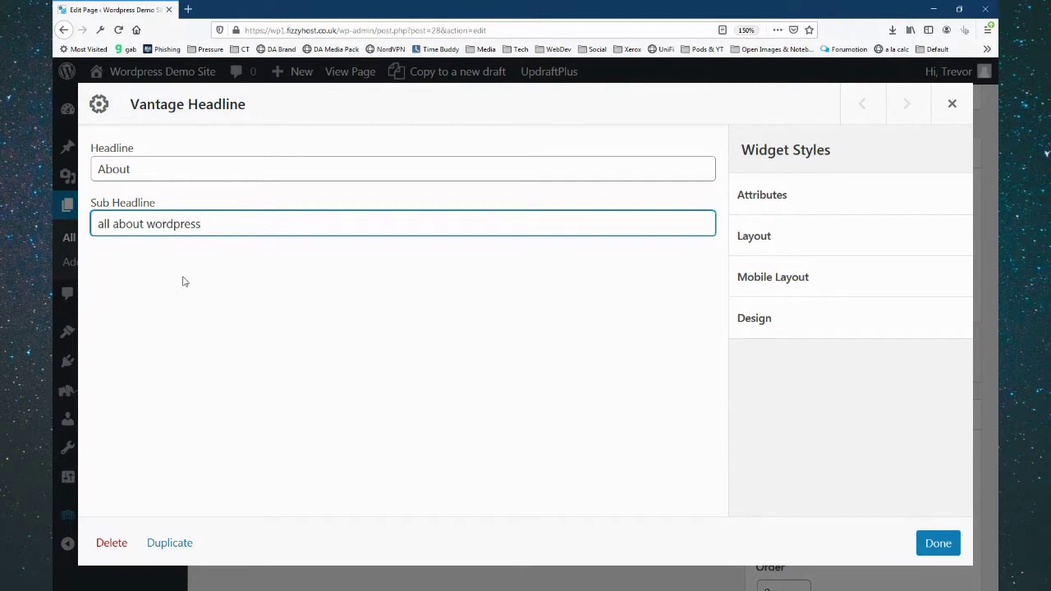
Look over the Attributes and Layout sections, close the widget, and update the About page
click(760, 203)
scroll(746, 241, down, 5)
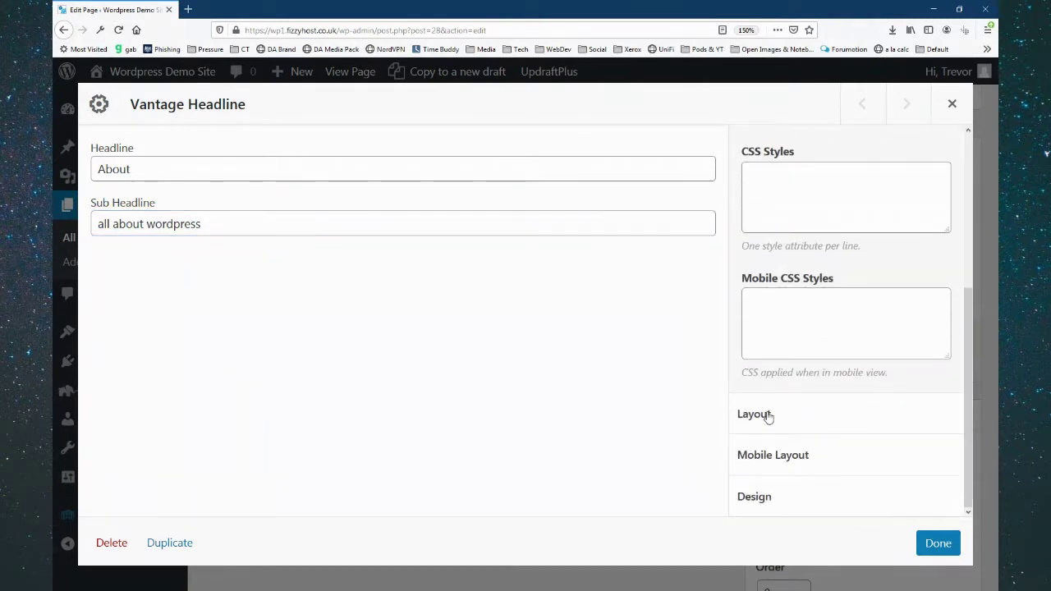
click(768, 415)
scroll(781, 415, down, 4)
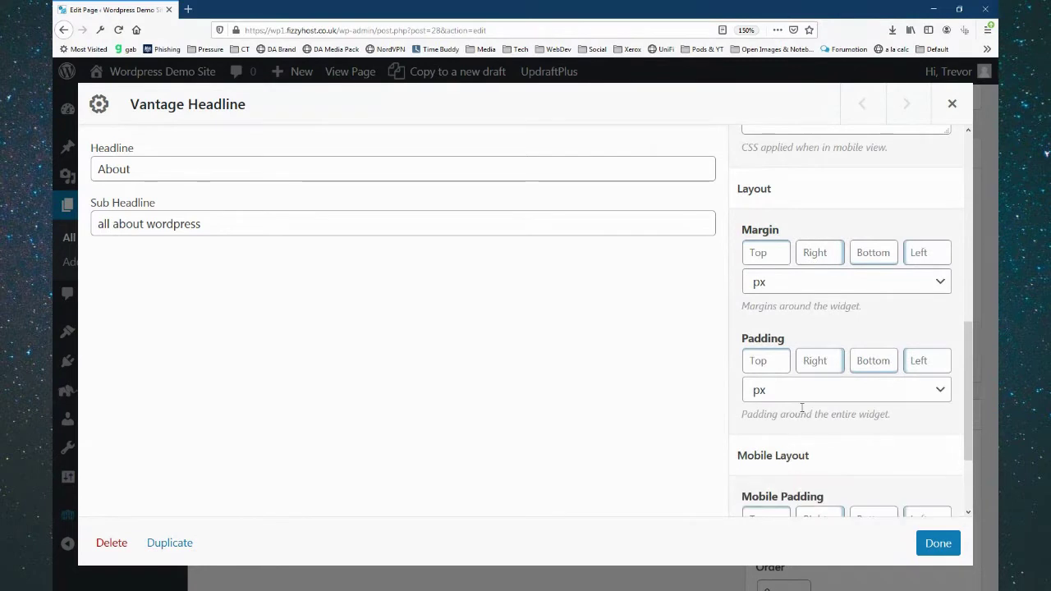
scroll(805, 419, down, 3)
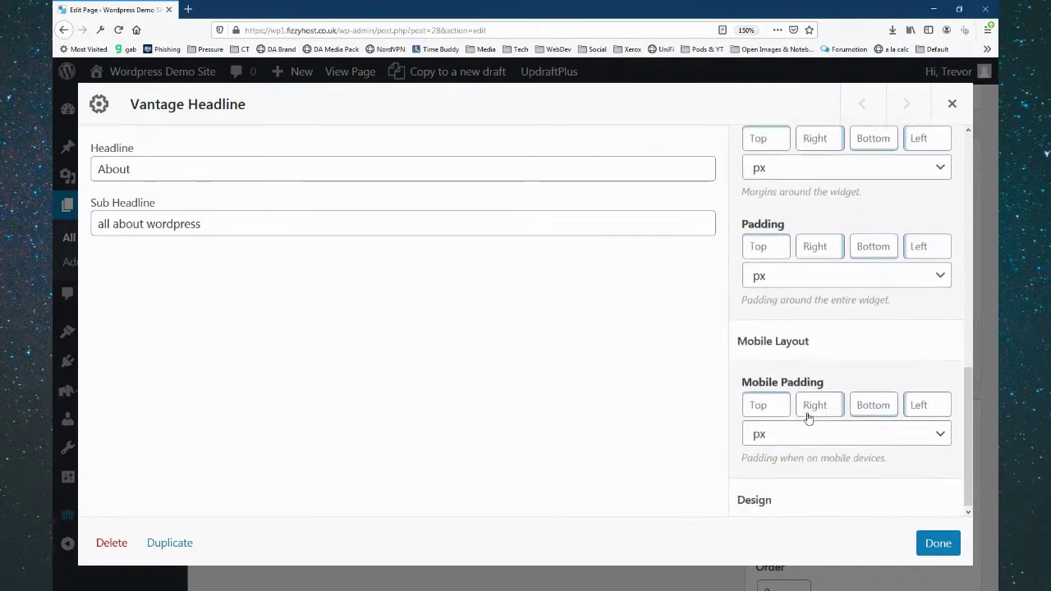
click(939, 545)
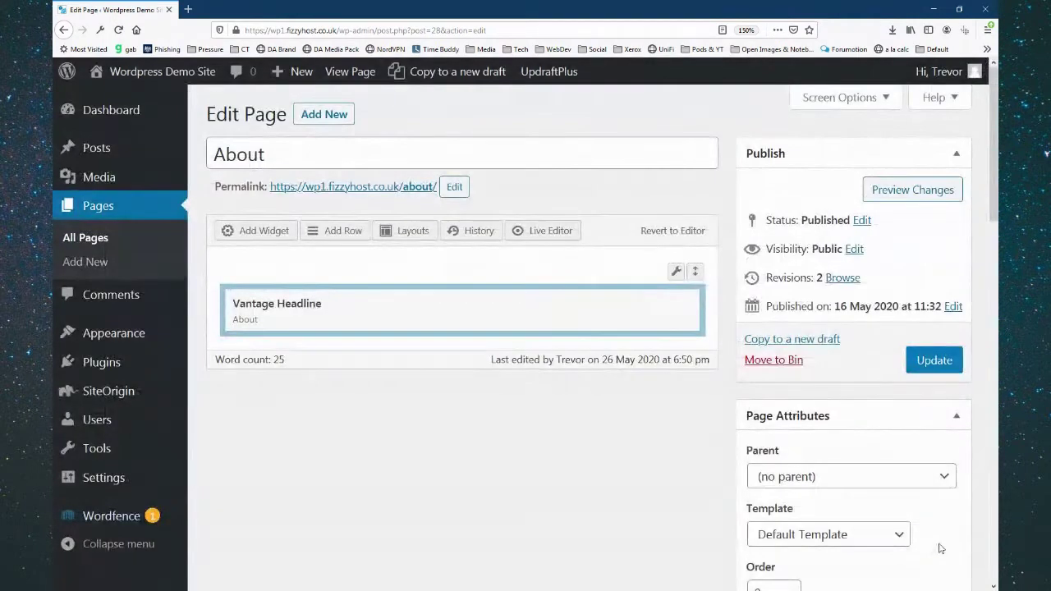
click(933, 358)
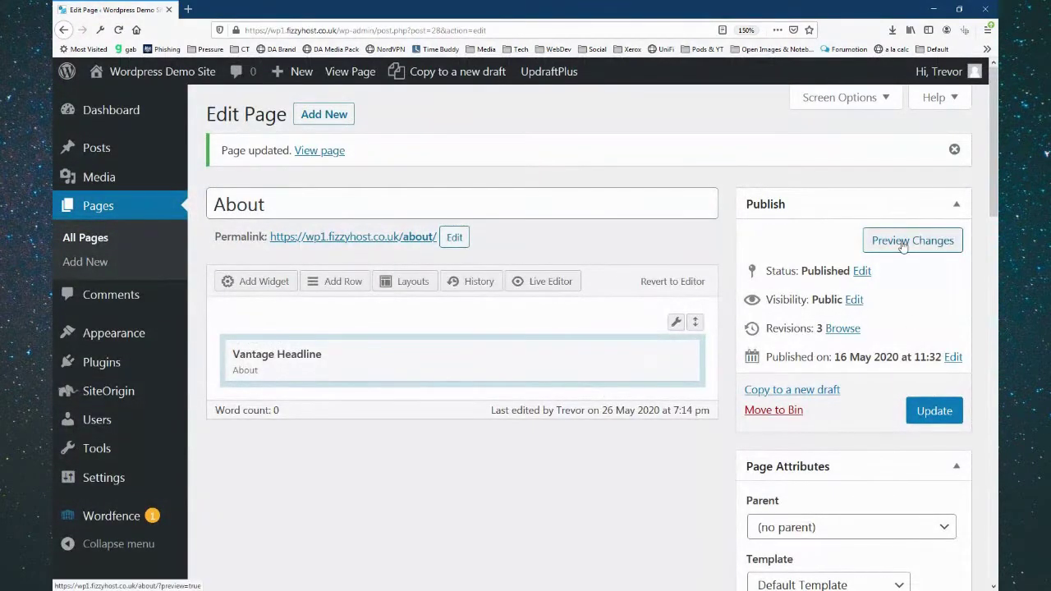
View the live About page showing 'ABOUT' with 'all about wordpress' beneath it
click(324, 151)
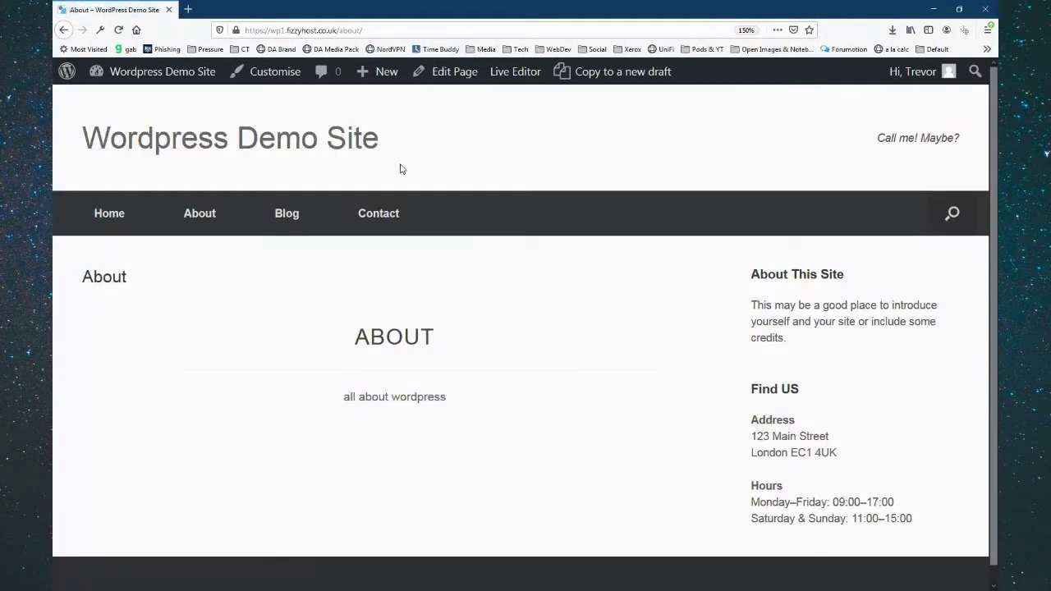
scroll(122, 226, down, 1)
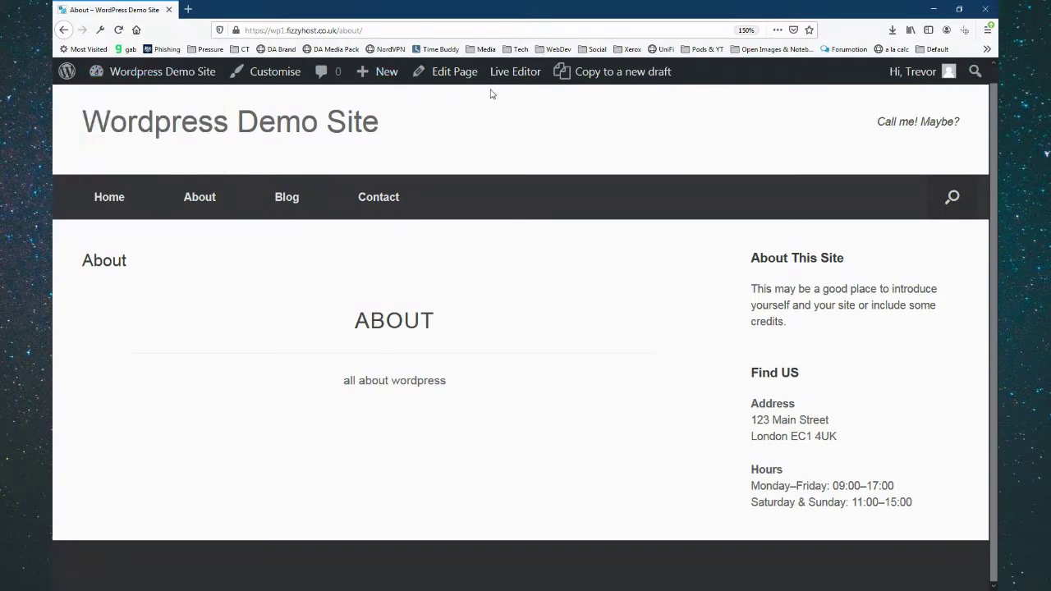
Switch the About page to the Full Width Page template and update it
click(454, 72)
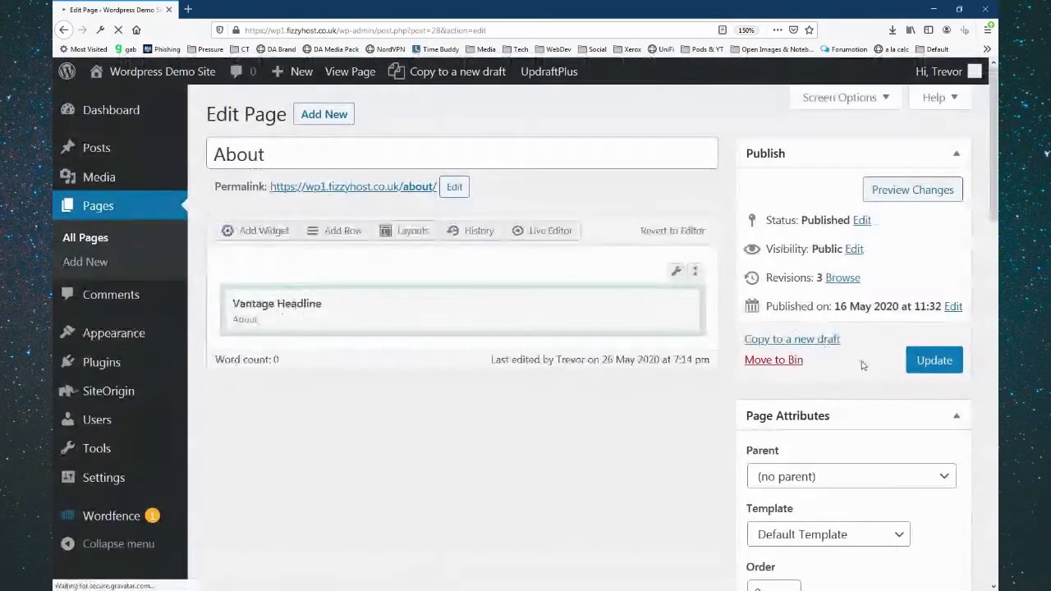
scroll(862, 364, down, 3)
click(831, 272)
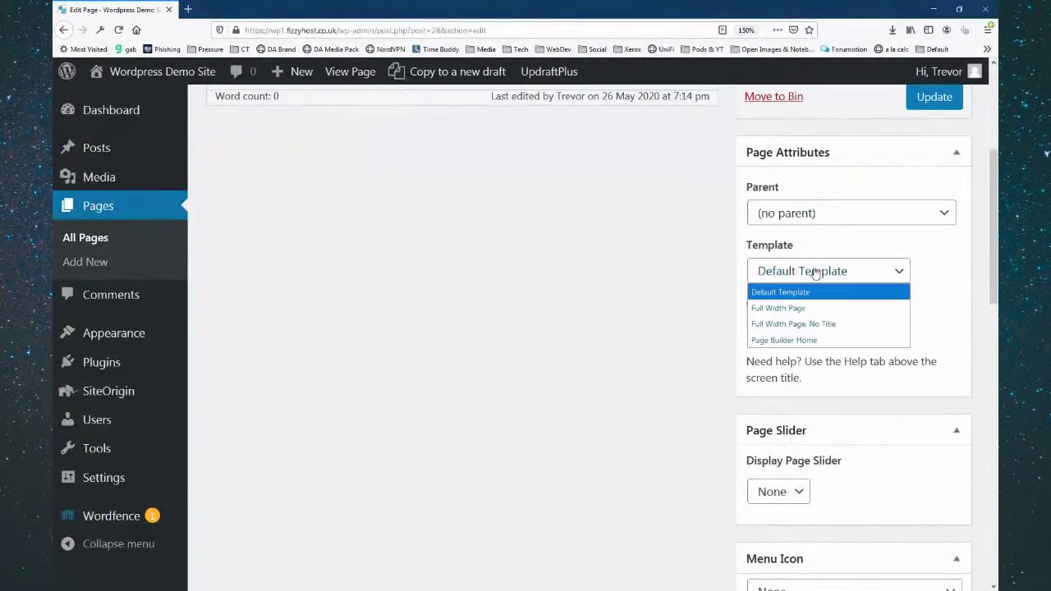
click(812, 310)
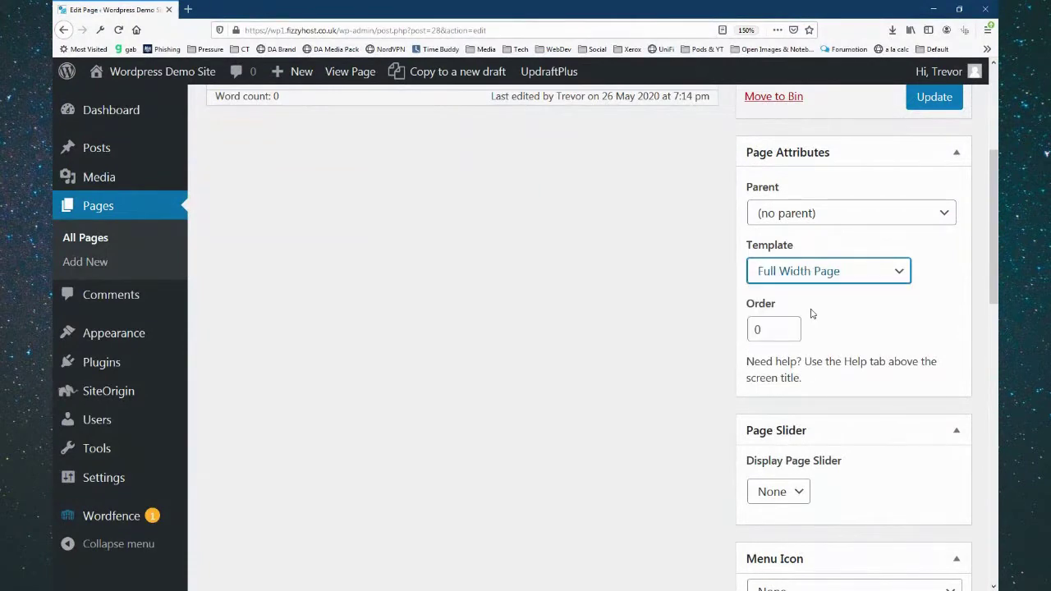
click(935, 97)
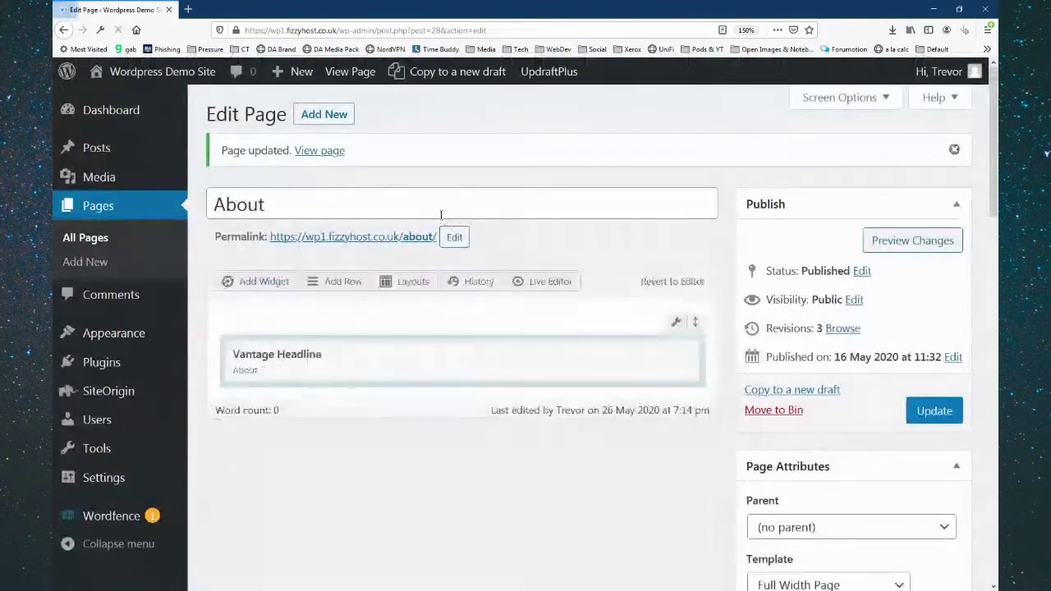
Check the live About page in a new tab, then return to the editor tab
middle_click(350, 71)
click(217, 8)
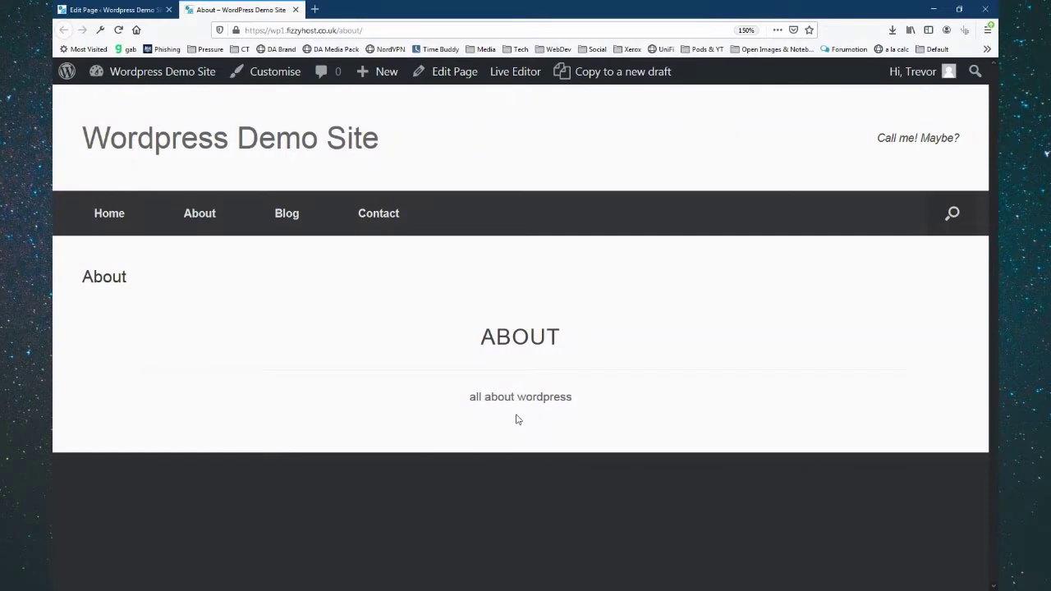
click(122, 9)
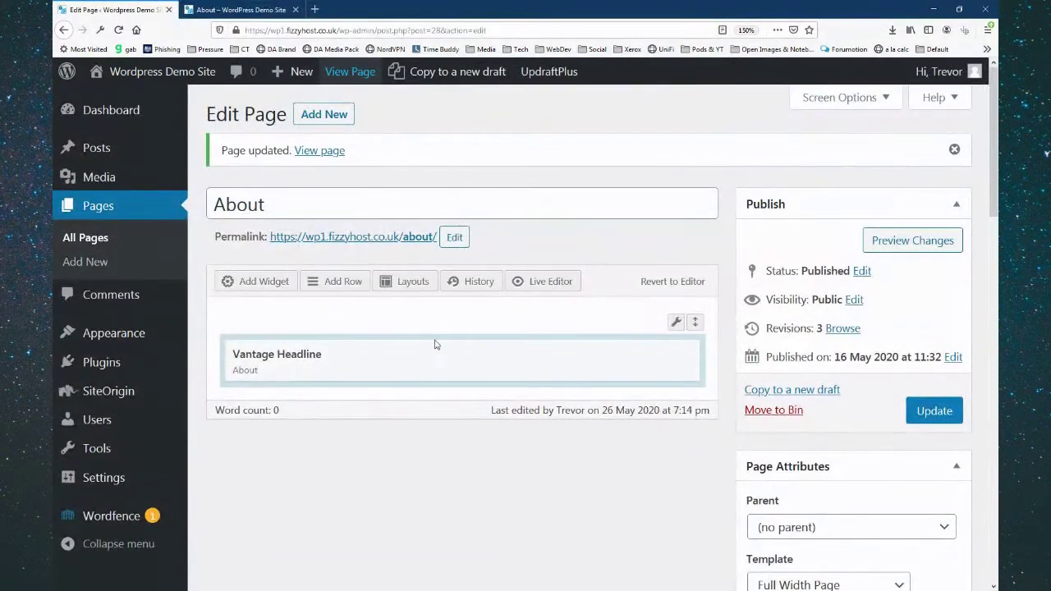
Swap the Vantage Headline widget for a SiteOrigin Headline widget and open its empty settings
mouse_move(672, 352)
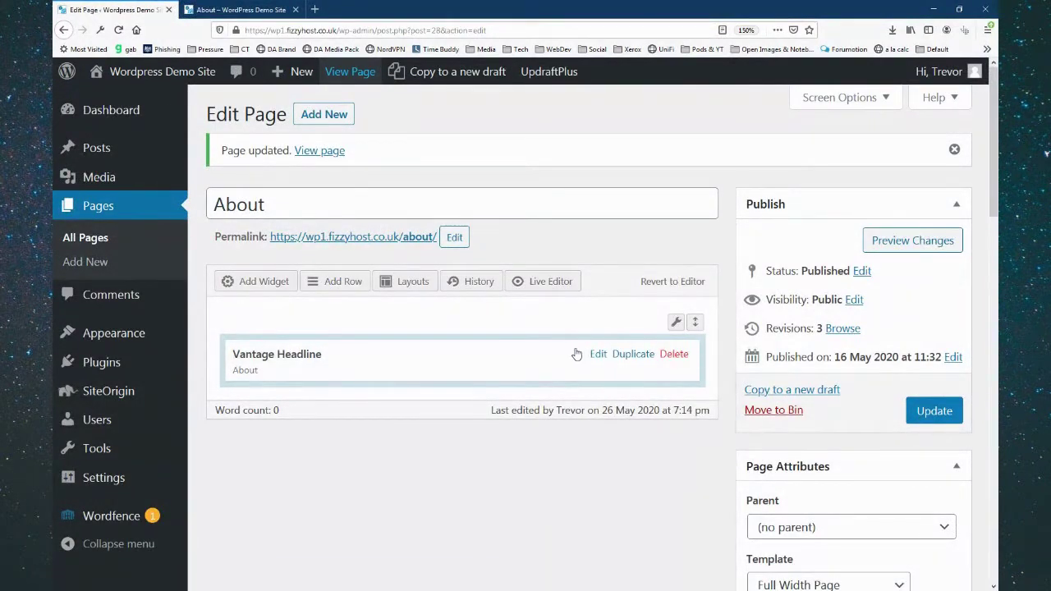
click(675, 355)
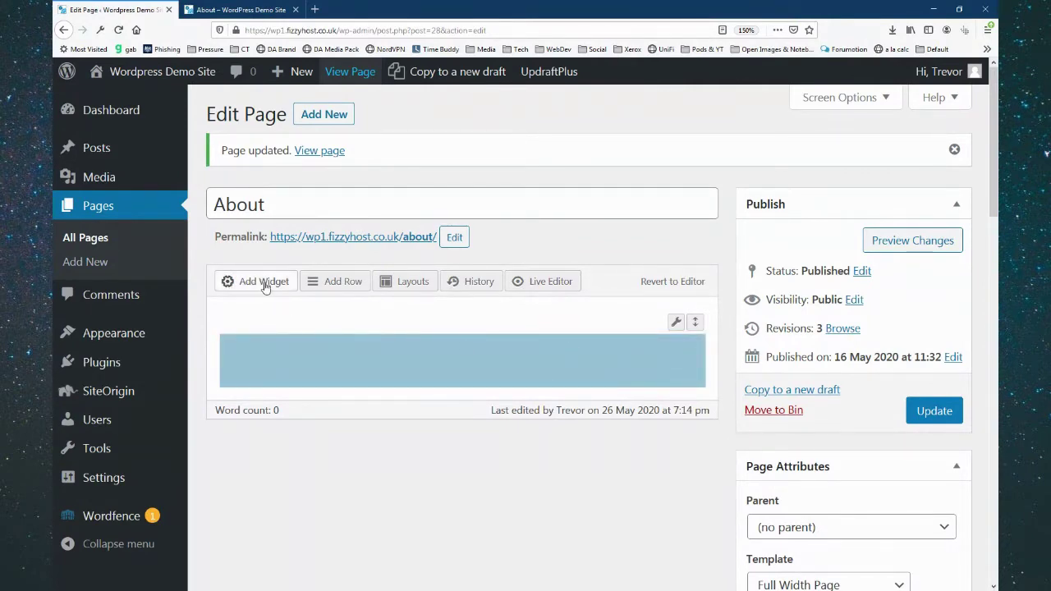
scroll(612, 322, down, 4)
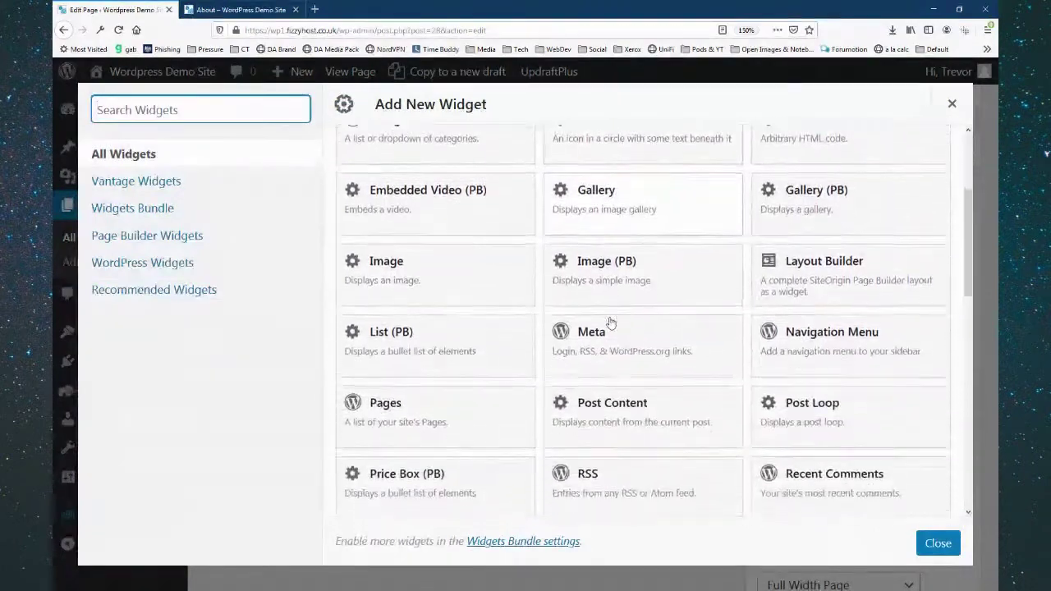
scroll(612, 322, down, 8)
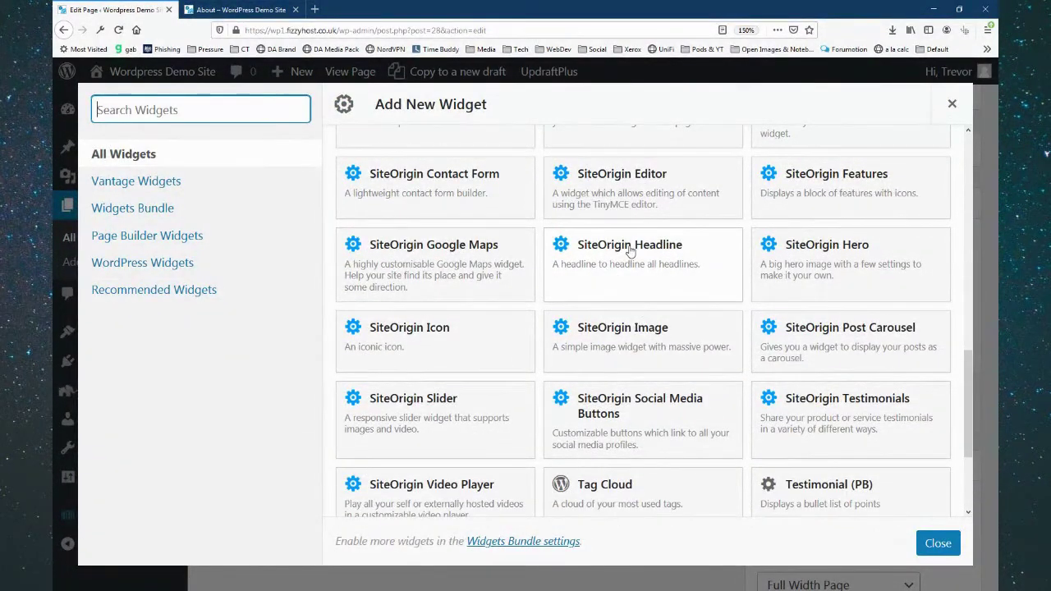
click(630, 251)
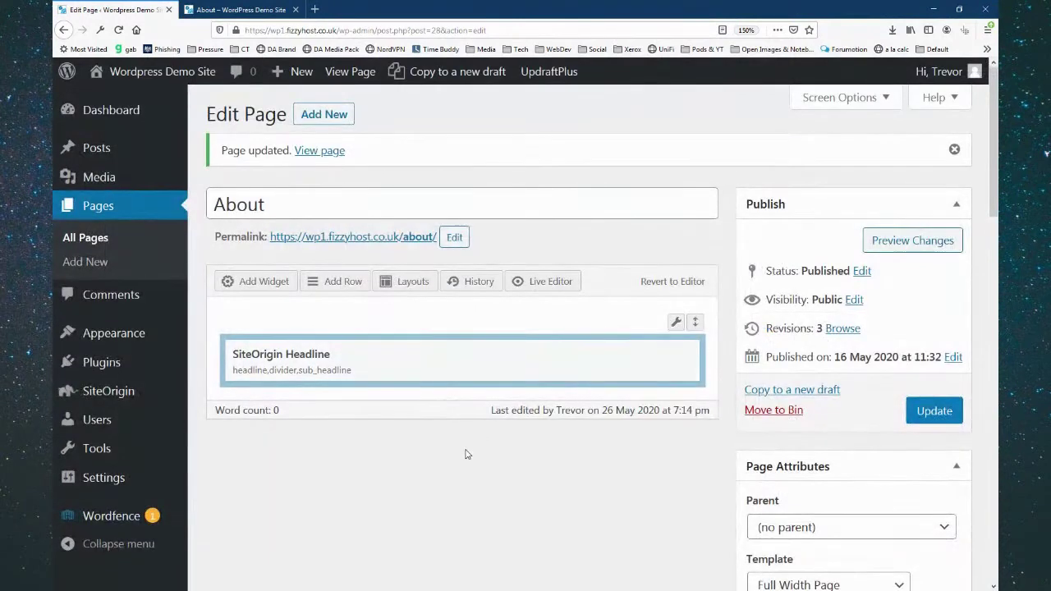
mouse_move(626, 364)
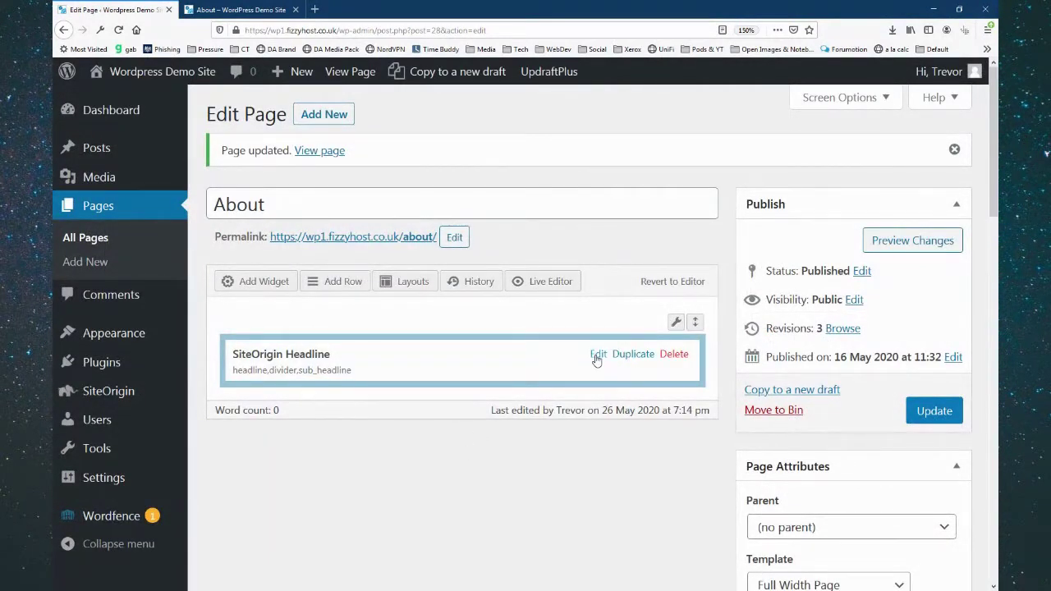
click(598, 355)
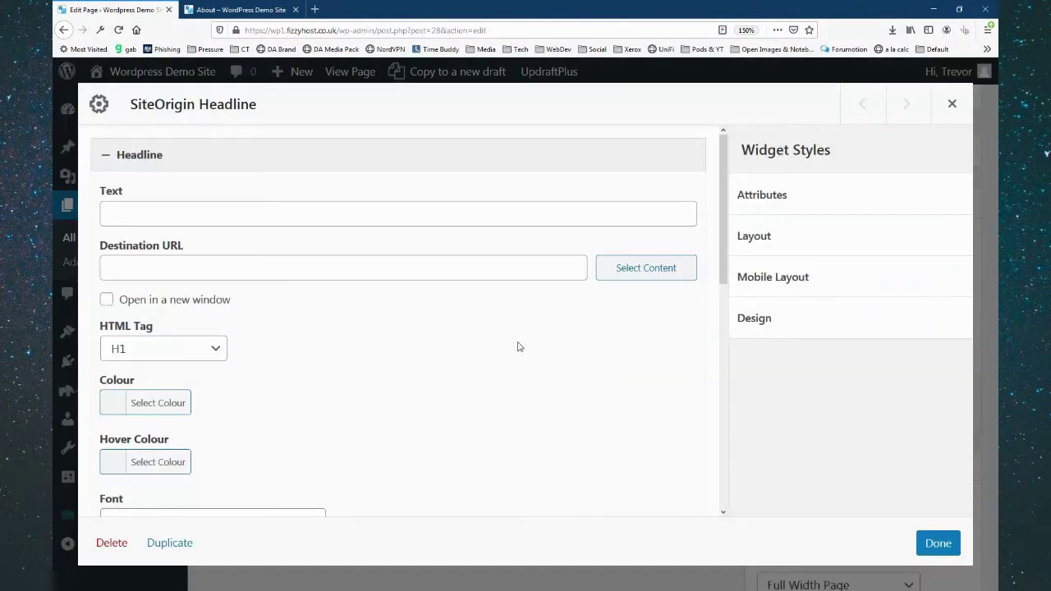
Enter 'About' as the headline text and keep its HTML tag at H1
scroll(518, 347, down, 8)
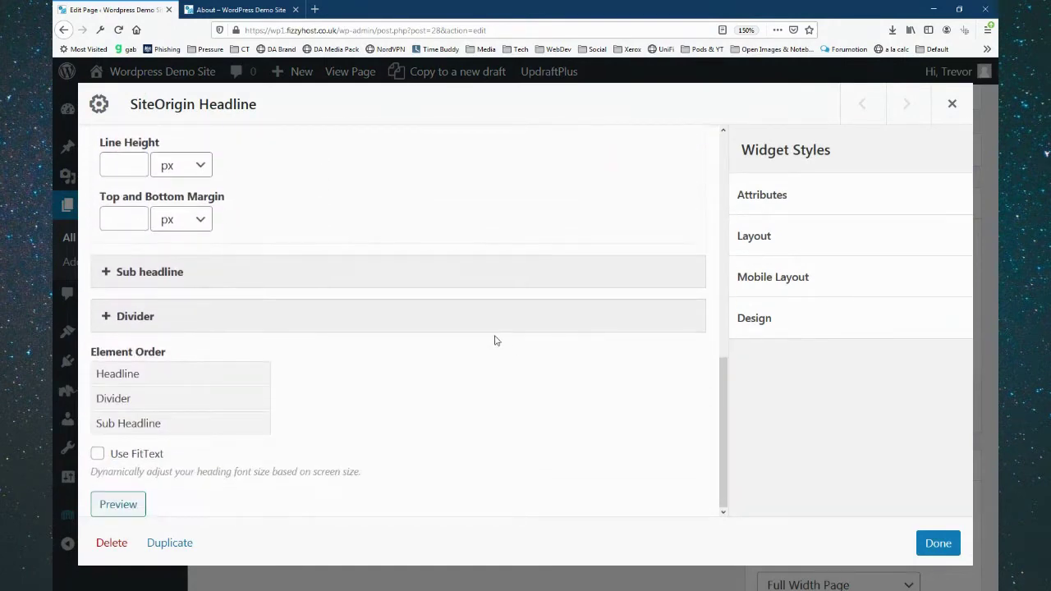
scroll(495, 340, up, 8)
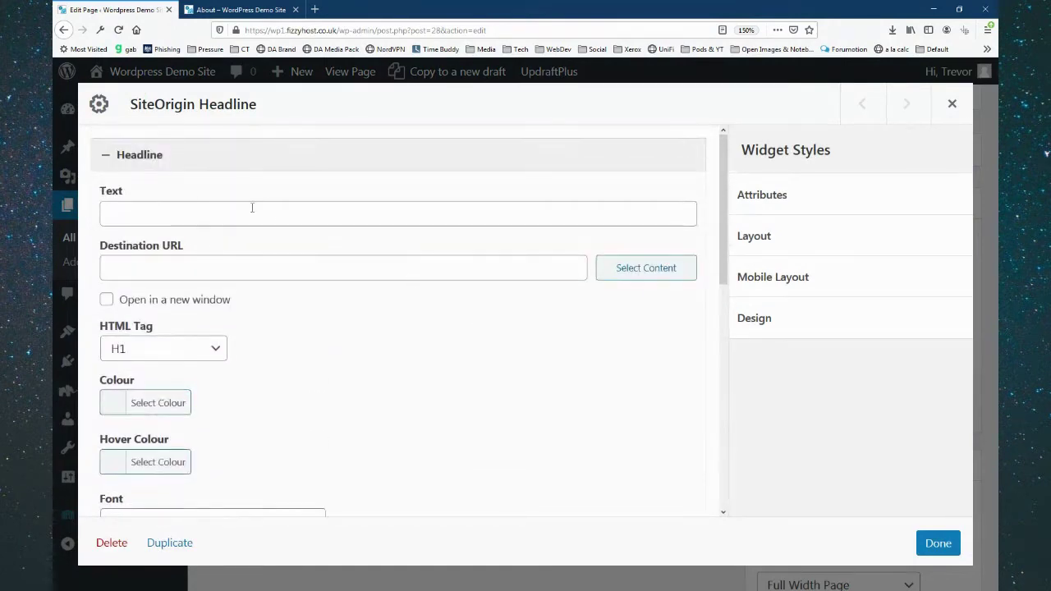
click(165, 206)
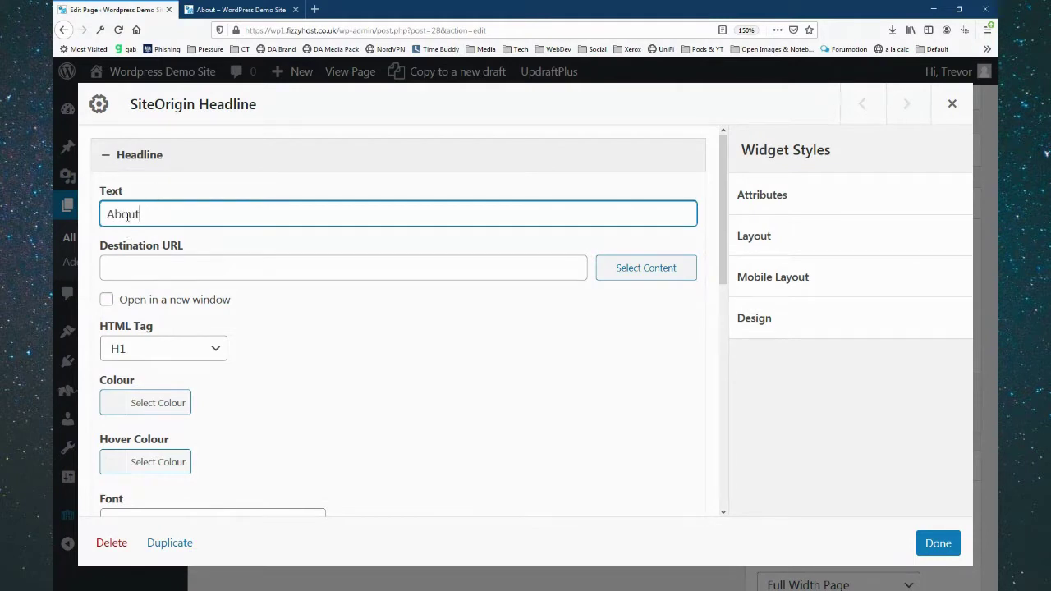
click(124, 267)
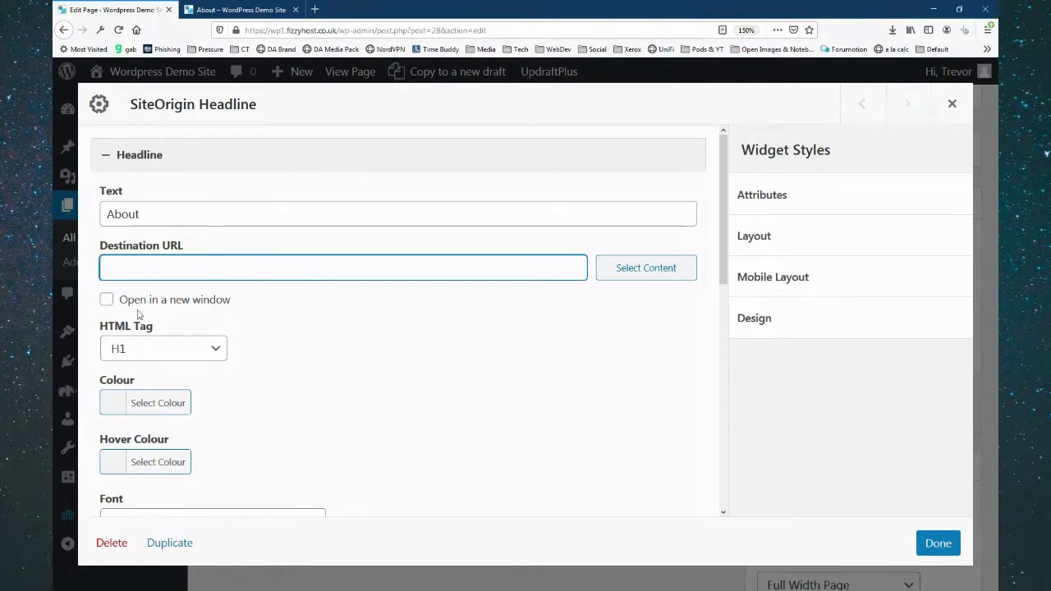
scroll(289, 373, down, 2)
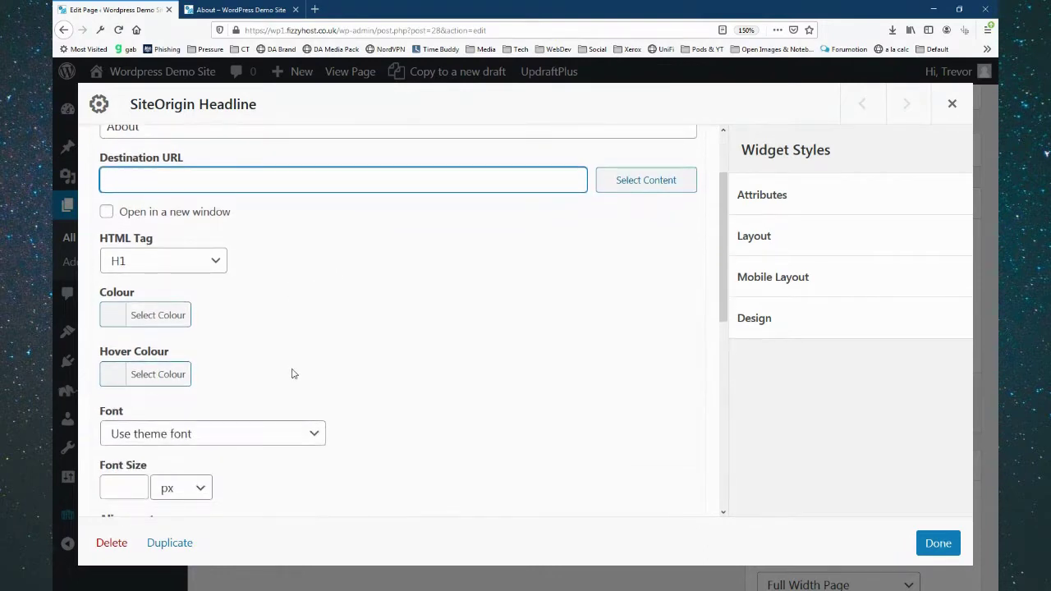
click(146, 265)
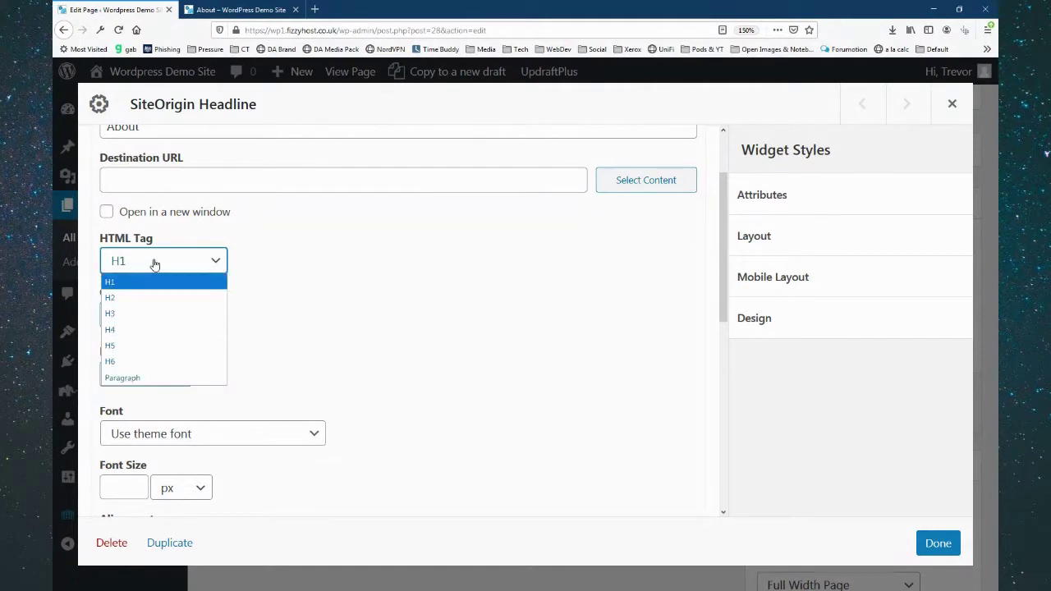
click(154, 263)
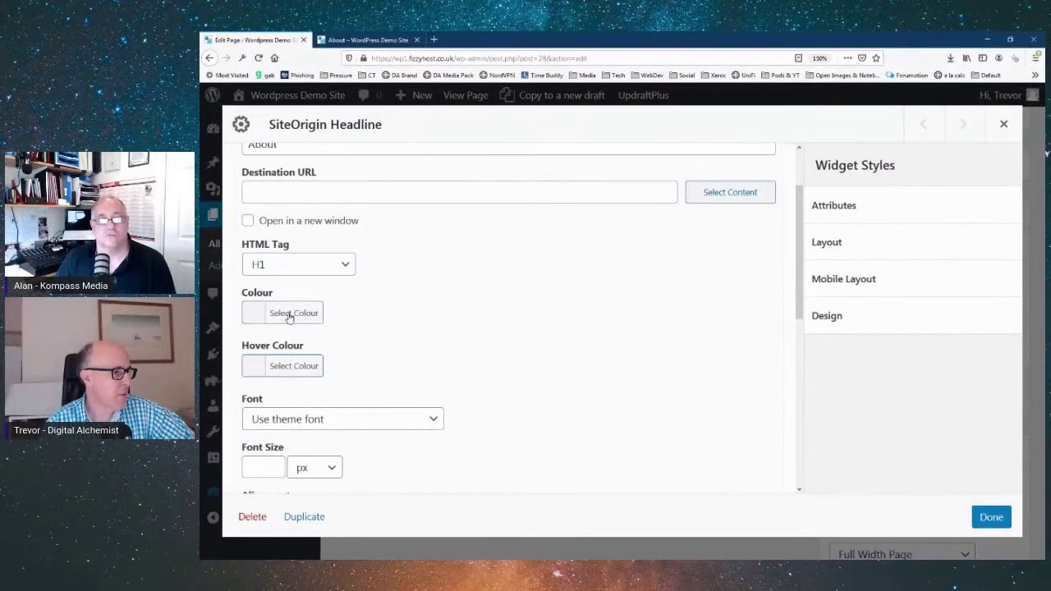
click(160, 315)
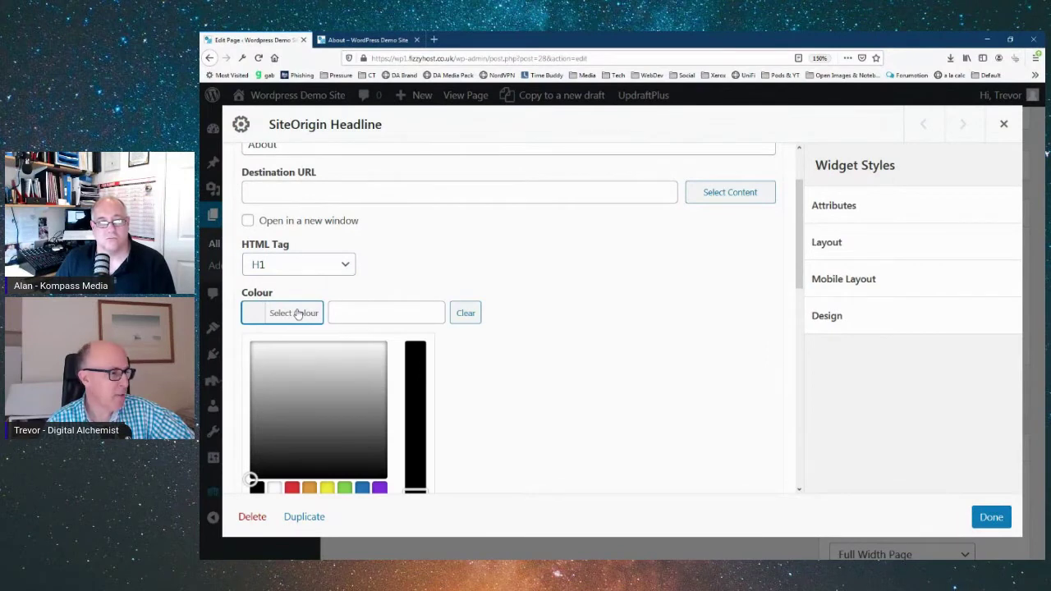
Set the headline colour to blue #232aba
click(309, 488)
drag(417, 374, 415, 417)
double_click(341, 313)
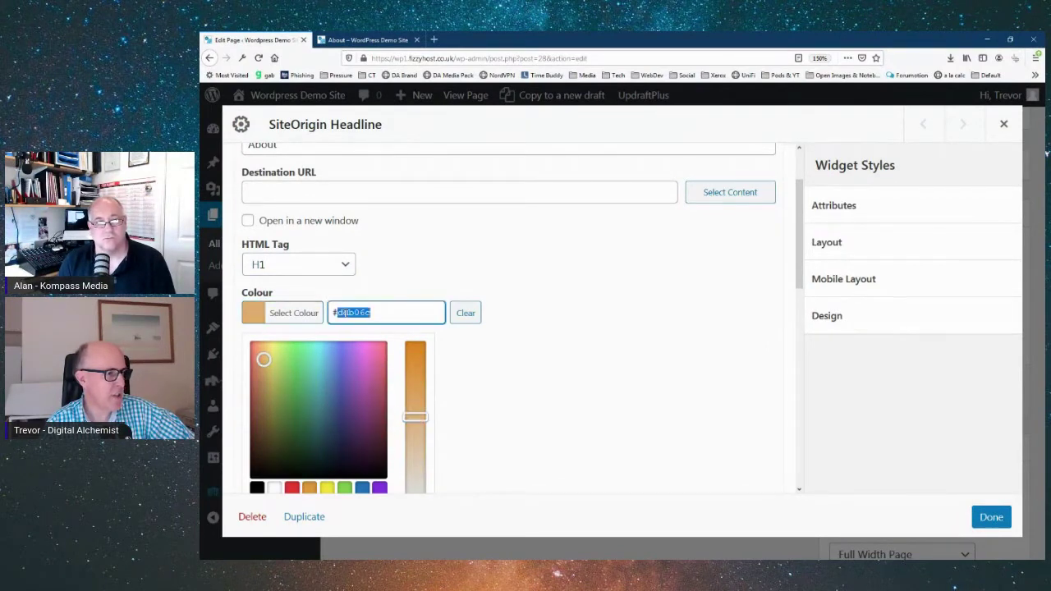
click(340, 379)
click(416, 375)
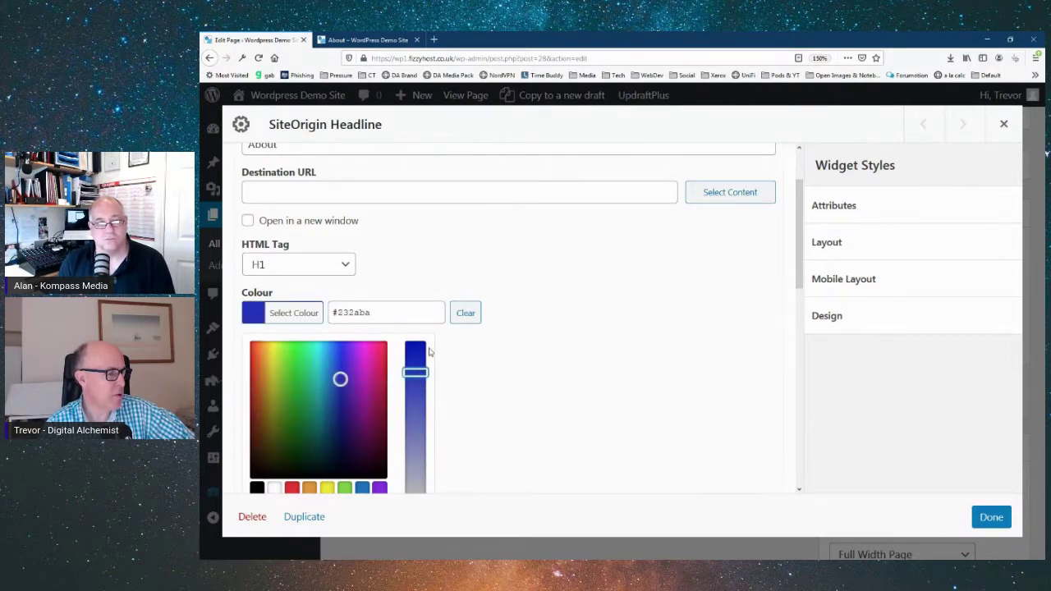
scroll(429, 352, down, 5)
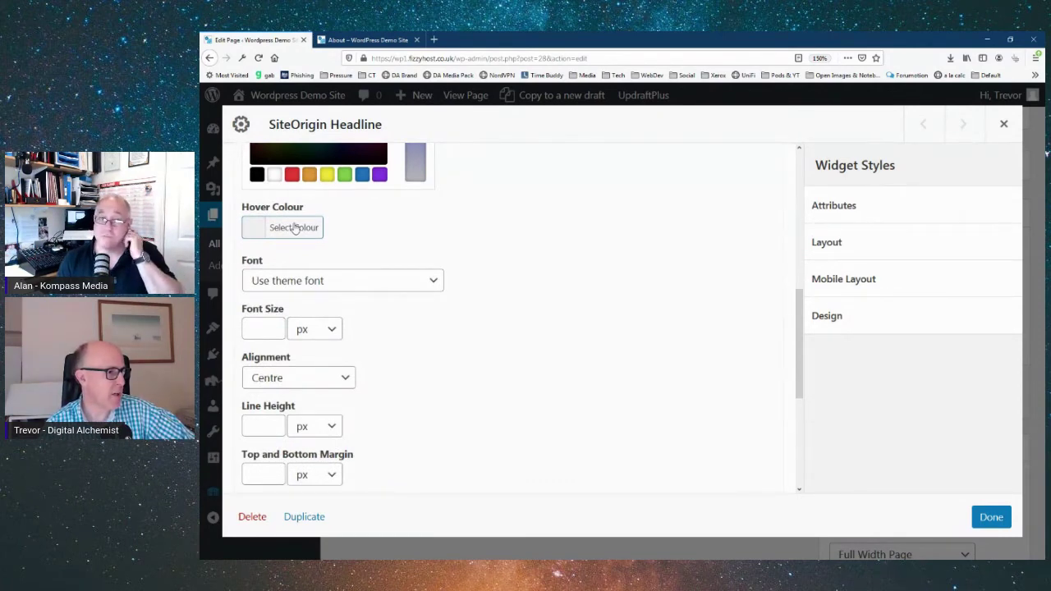
Keep the theme font, align the headline Left, and expand the sub headline settings
click(434, 283)
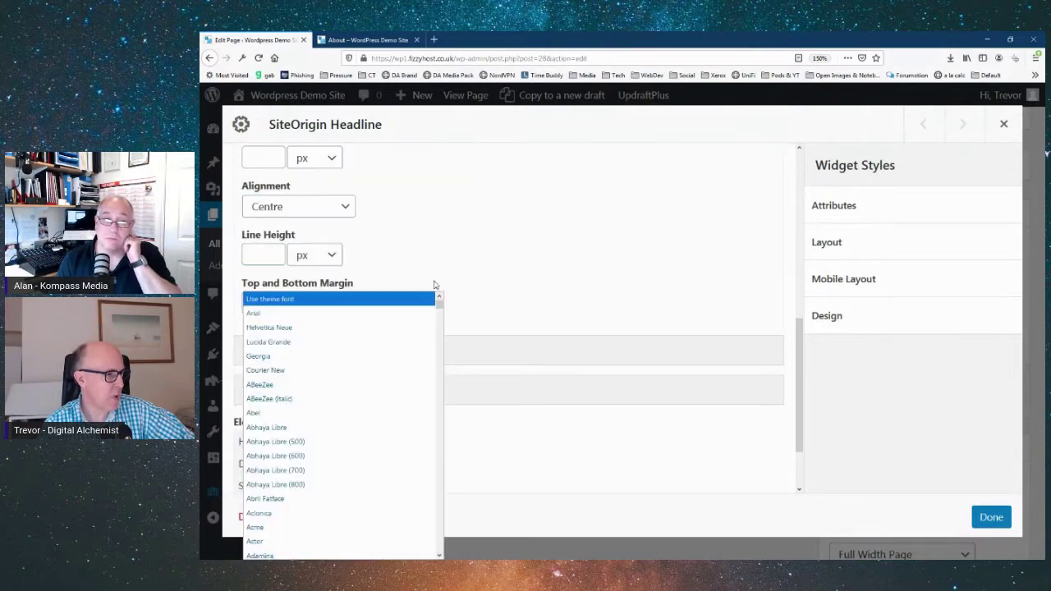
click(431, 287)
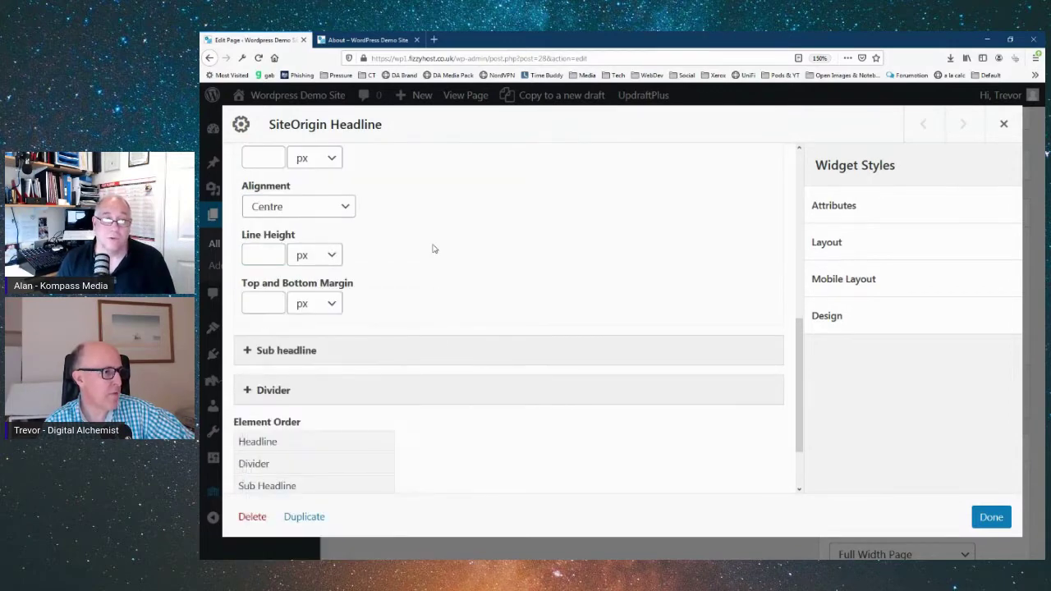
scroll(435, 249, up, 3)
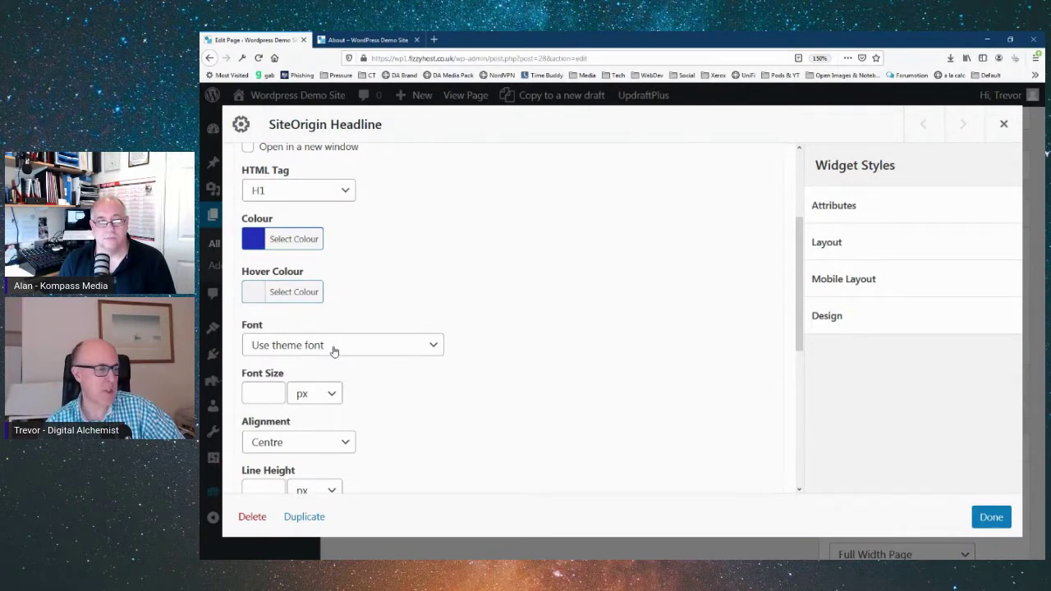
scroll(362, 345, down, 2)
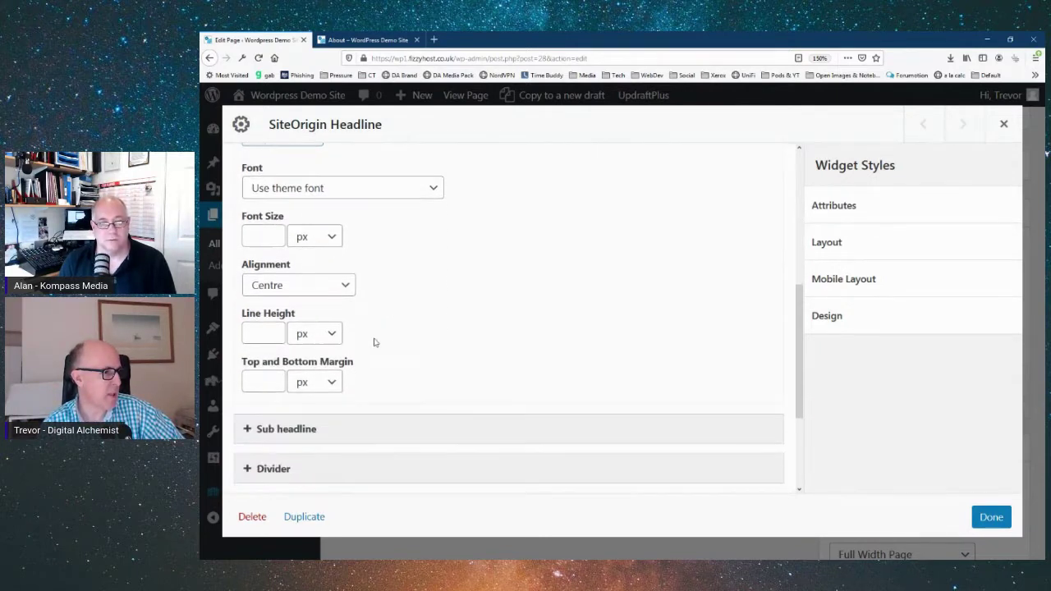
click(283, 286)
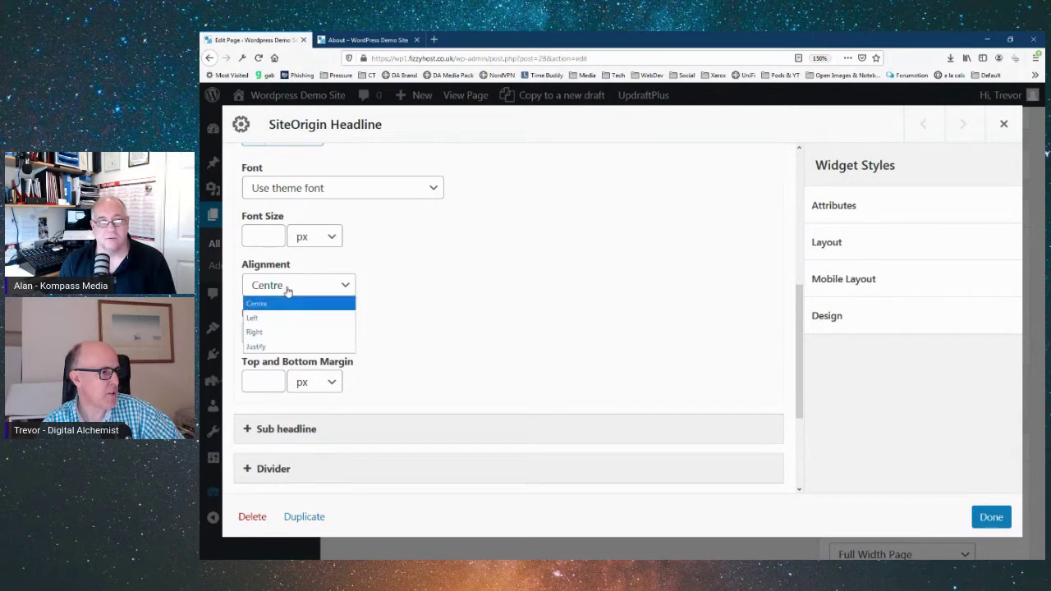
click(261, 317)
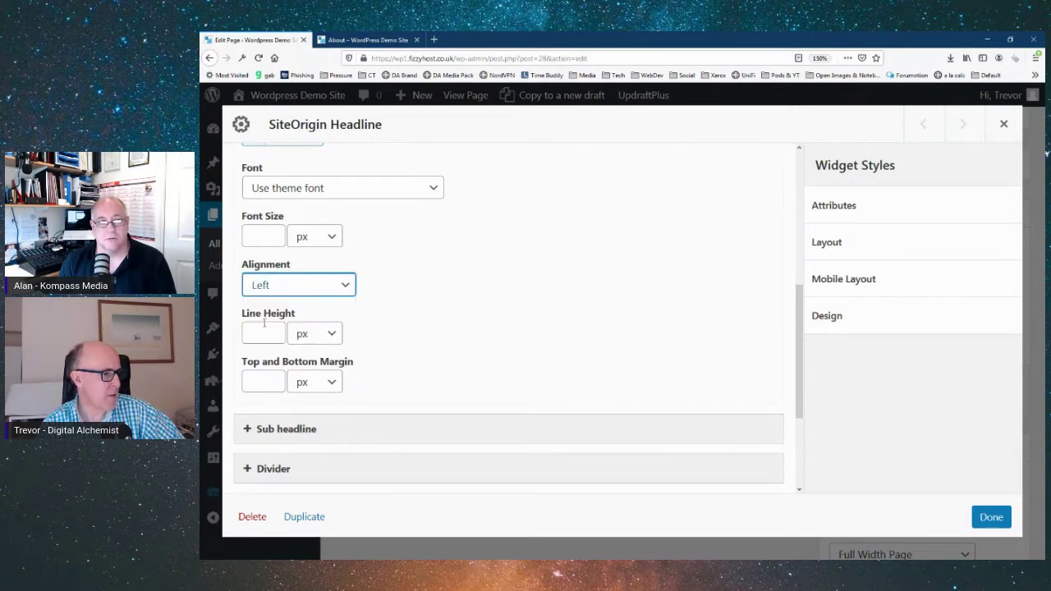
click(264, 381)
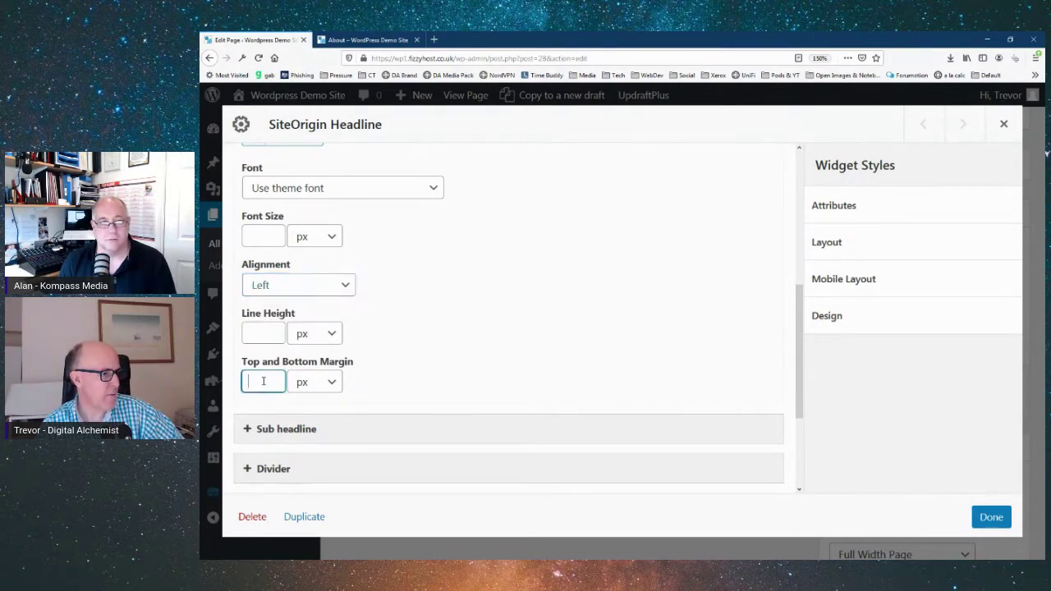
scroll(380, 331, down, 2)
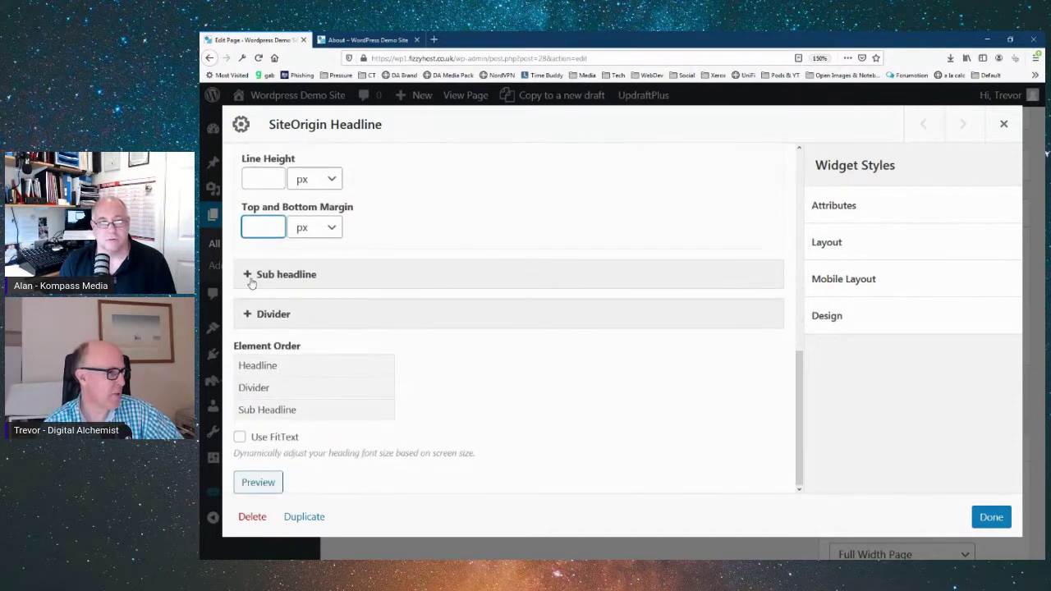
click(247, 276)
Enter 'all about wordpress' as the sub headline and make it an H2 heading
click(309, 325)
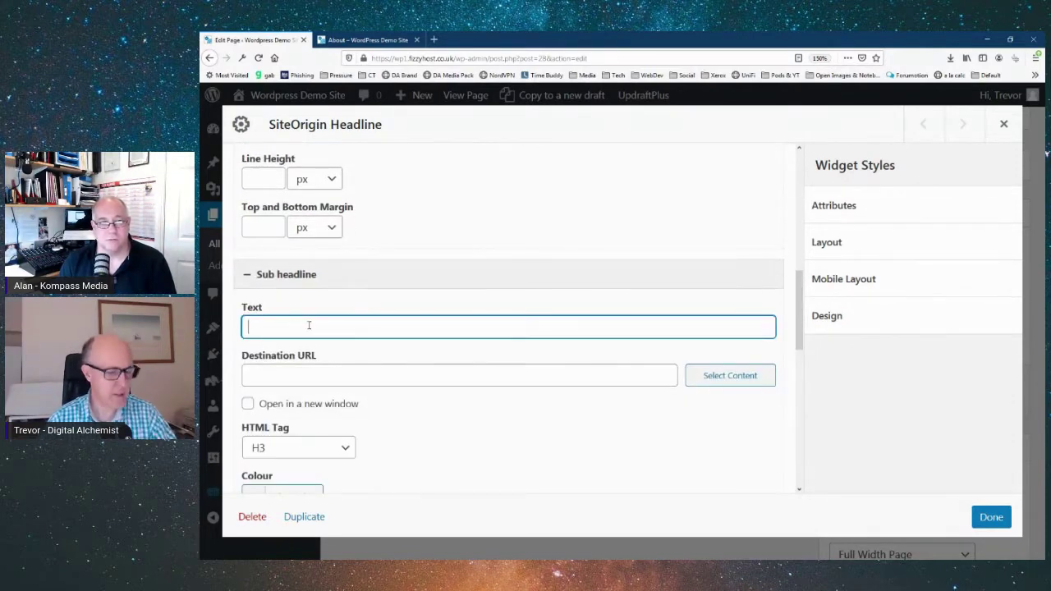
text(all ab)
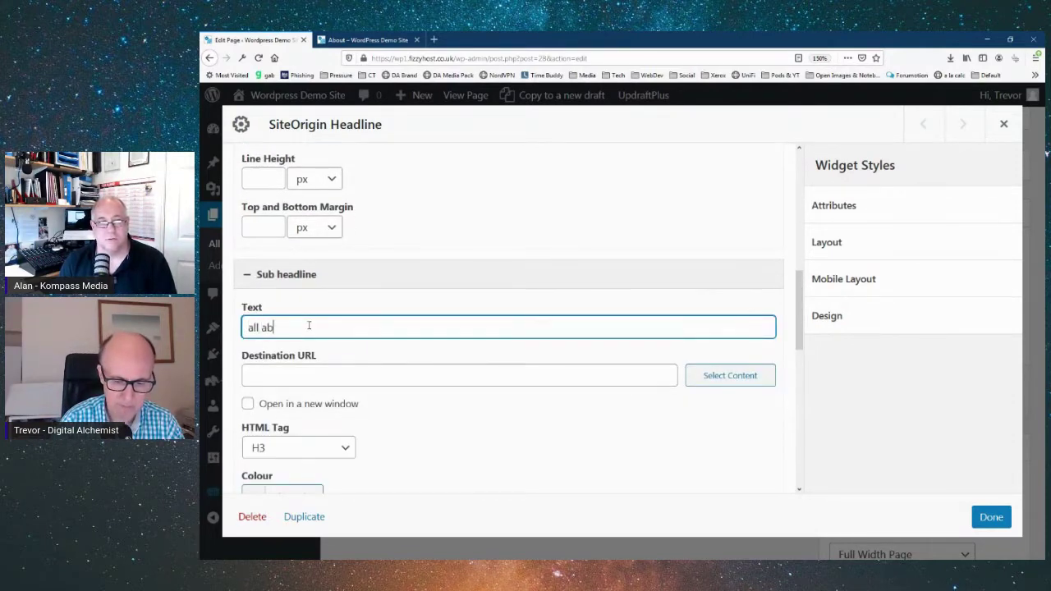
text(out wordpress)
scroll(364, 175, down, 2)
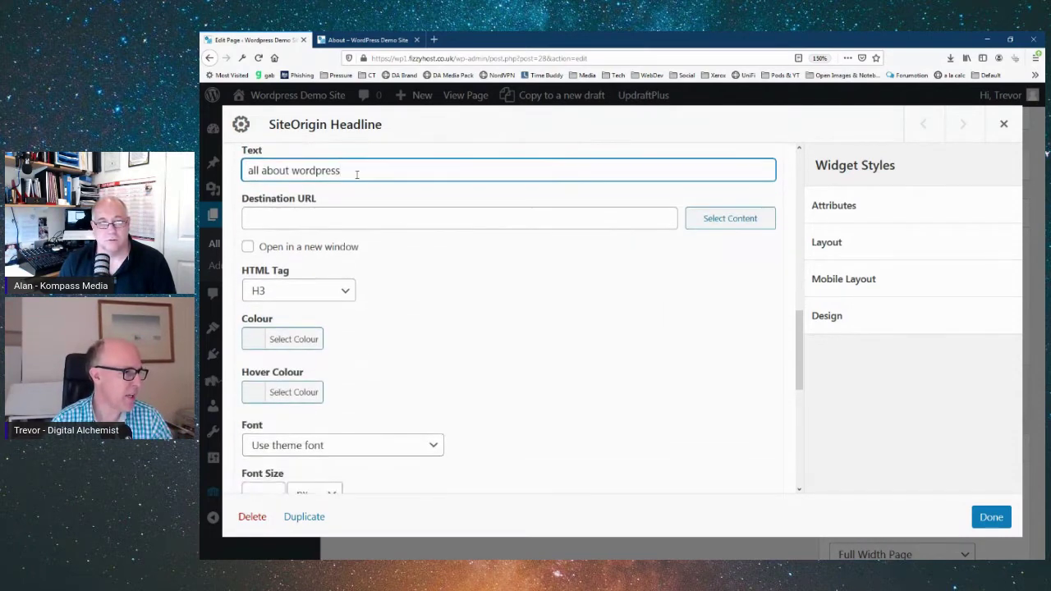
click(312, 292)
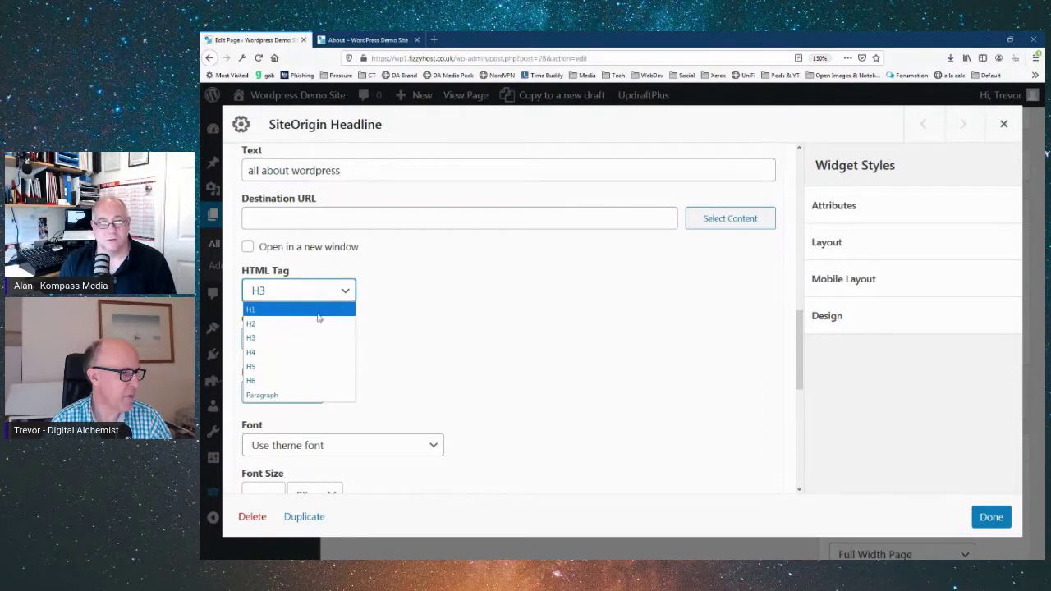
click(324, 325)
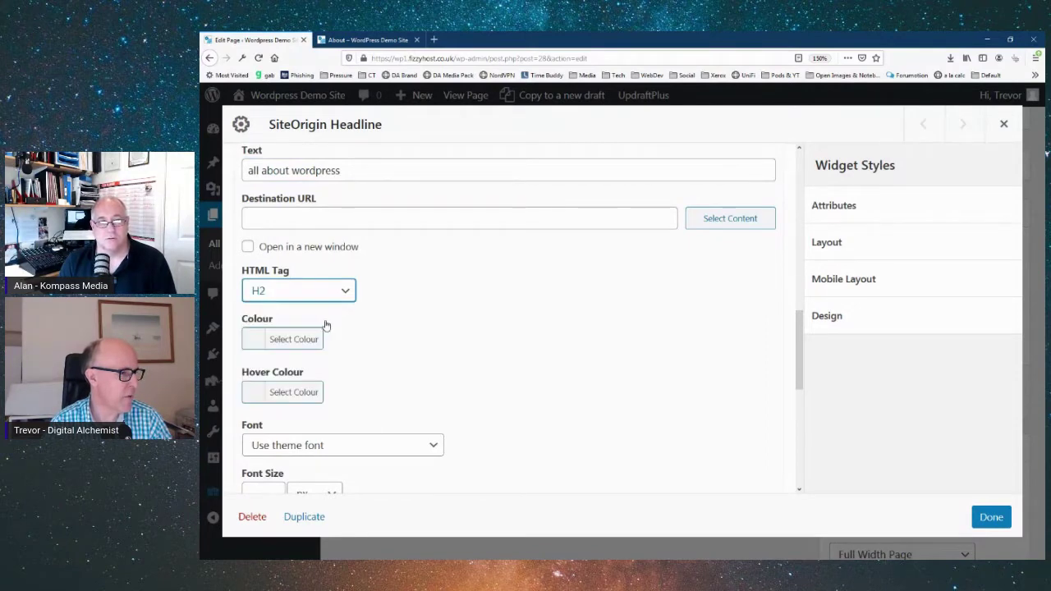
Colour the sub headline purple and align it Left instead of Centre
click(285, 341)
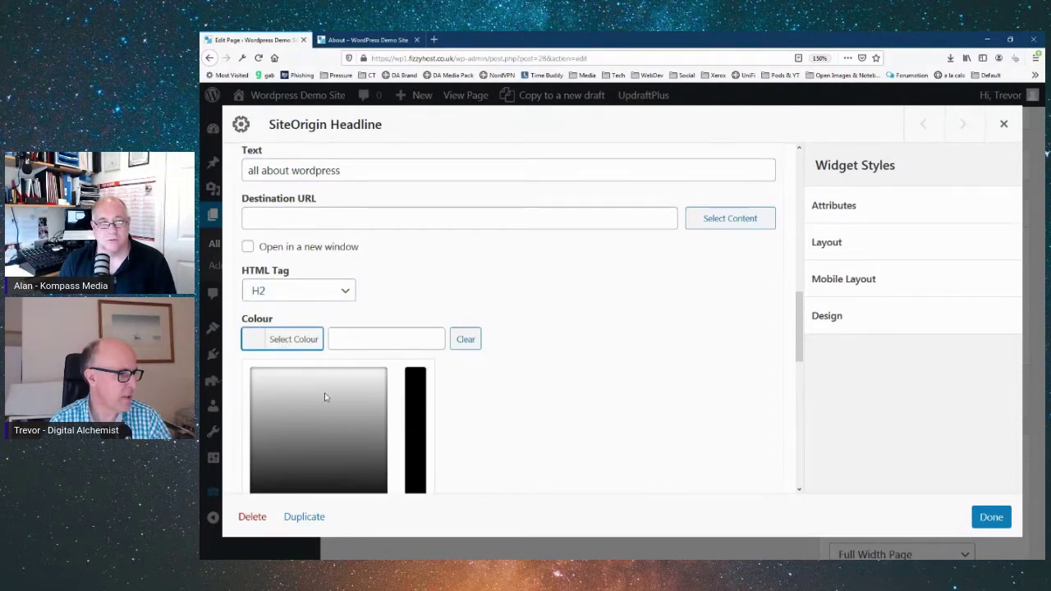
scroll(328, 382, down, 3)
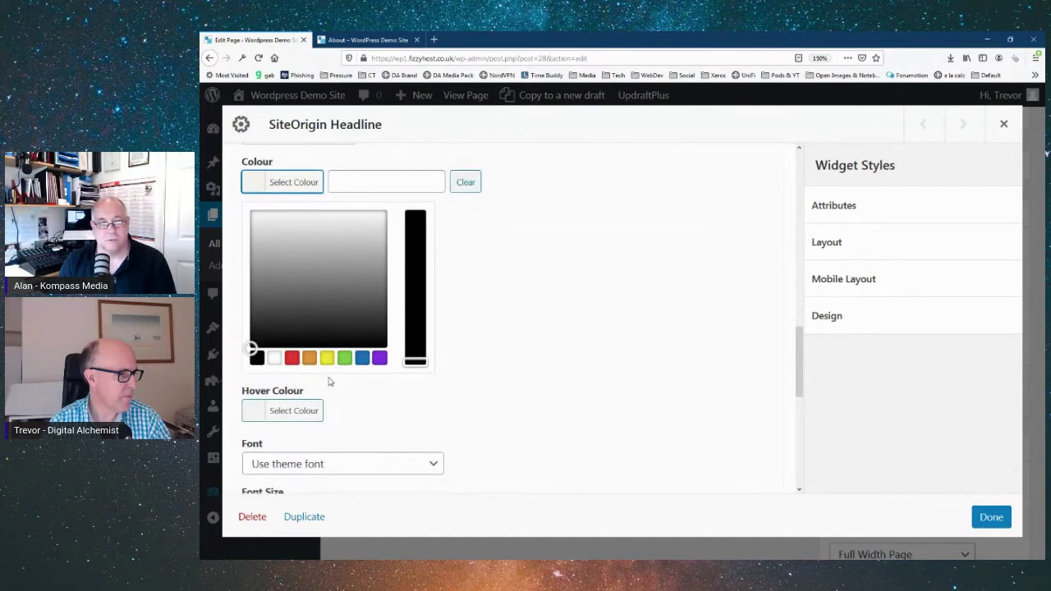
click(379, 359)
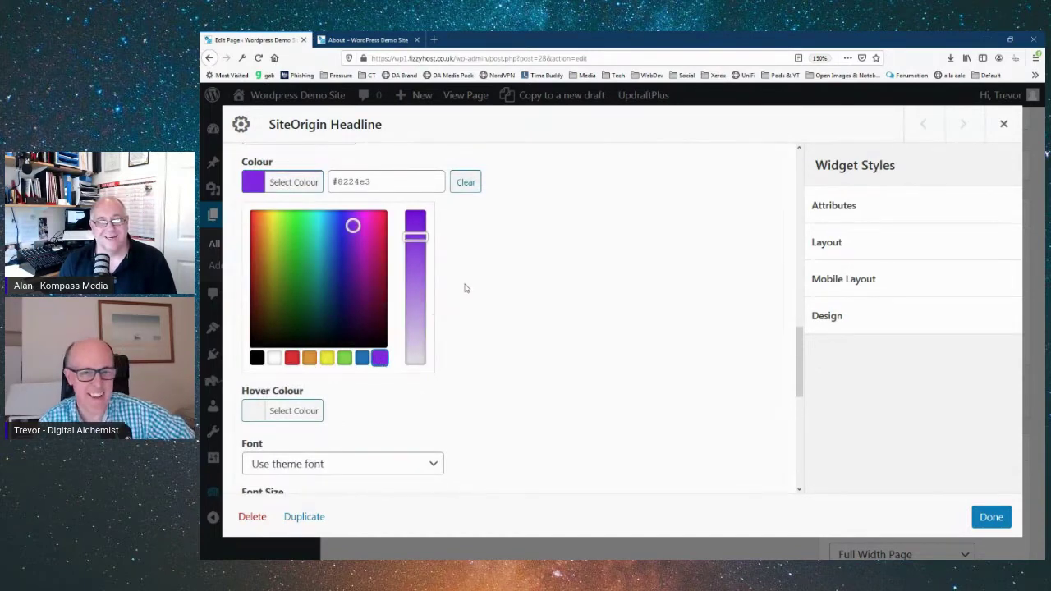
scroll(467, 287, down, 5)
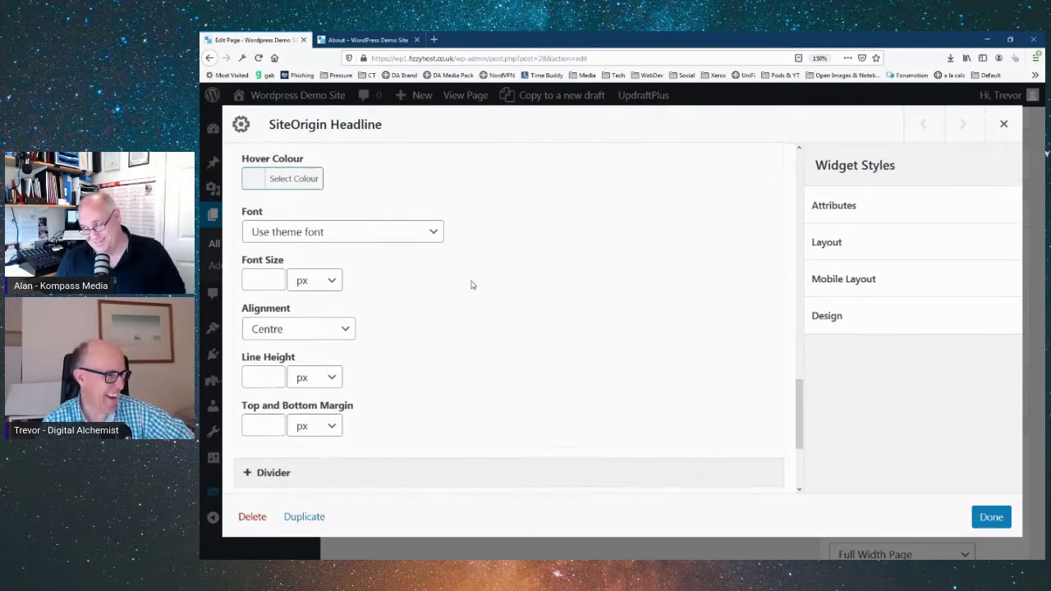
scroll(473, 284, down, 3)
click(270, 171)
click(277, 203)
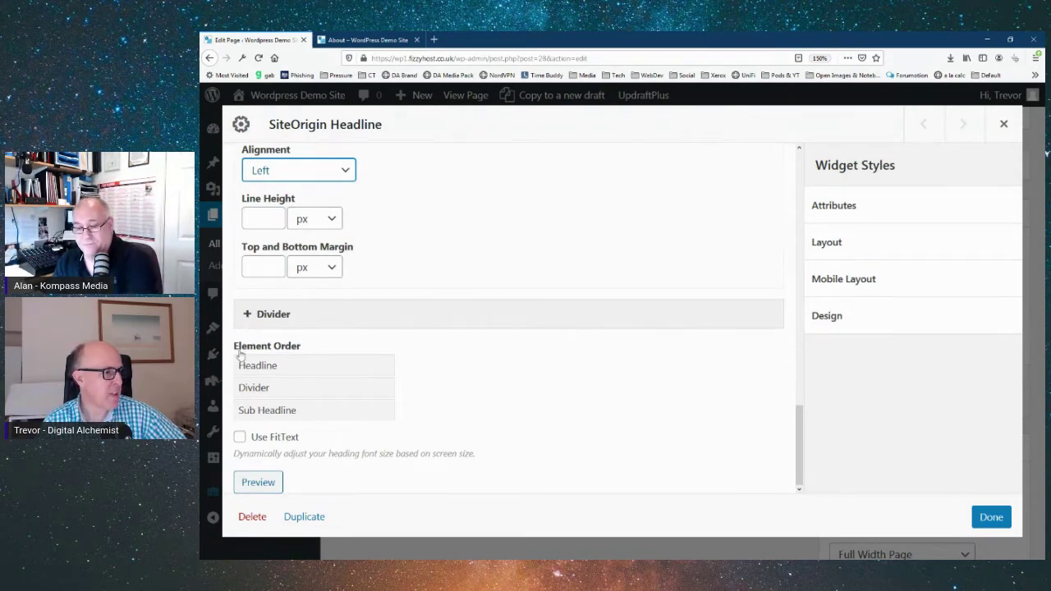
Give the divider a Solid style and a red colour
click(247, 317)
scroll(379, 312, down, 4)
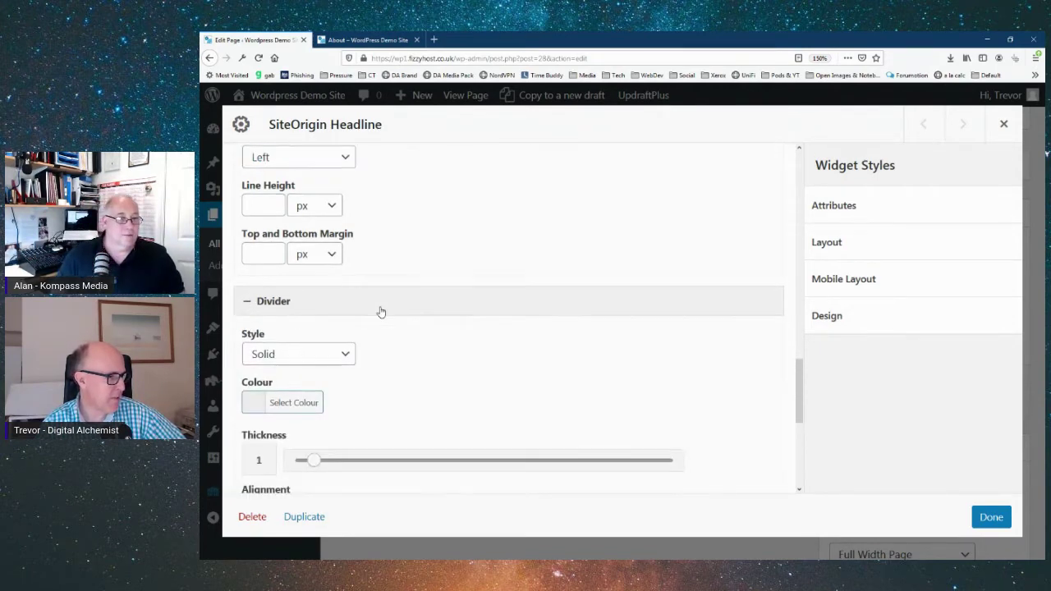
scroll(380, 312, up, 1)
click(270, 215)
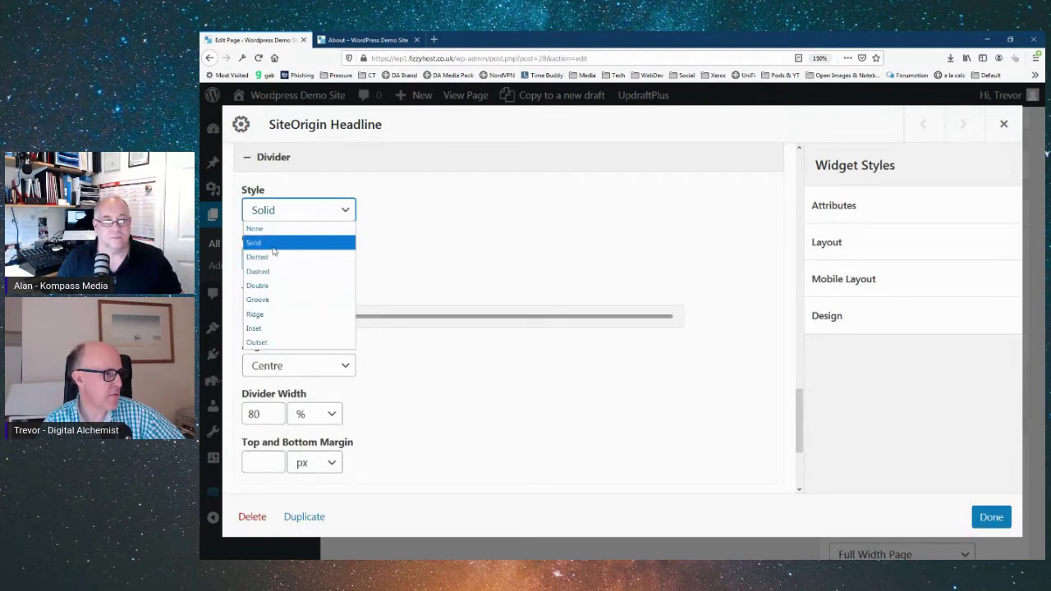
click(272, 243)
click(286, 259)
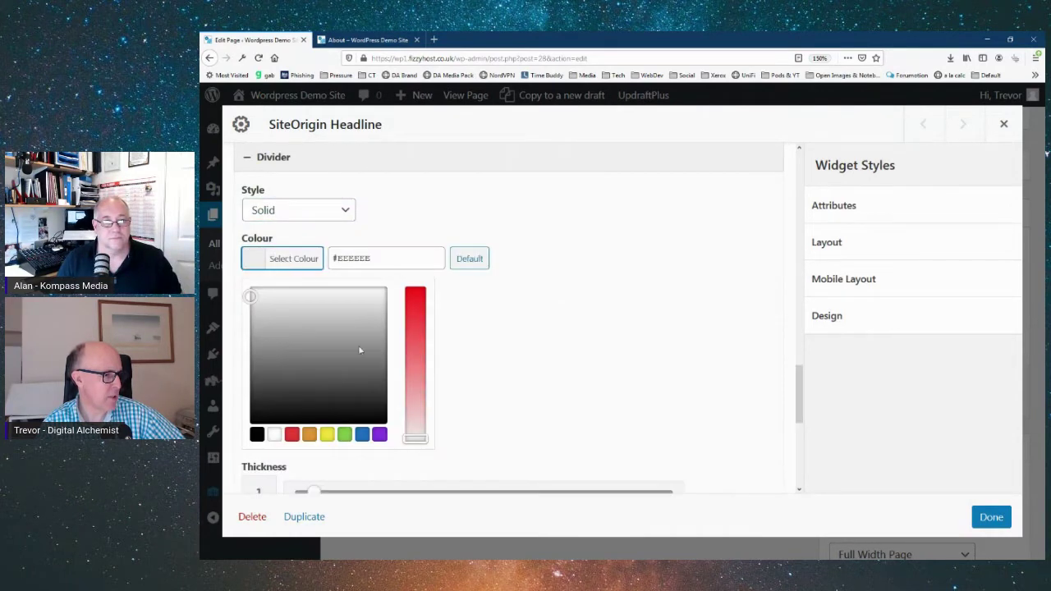
click(291, 434)
Set divider width 100 and Left alignment, move Sub Headline above Divider, and close the widget
scroll(469, 305, down, 3)
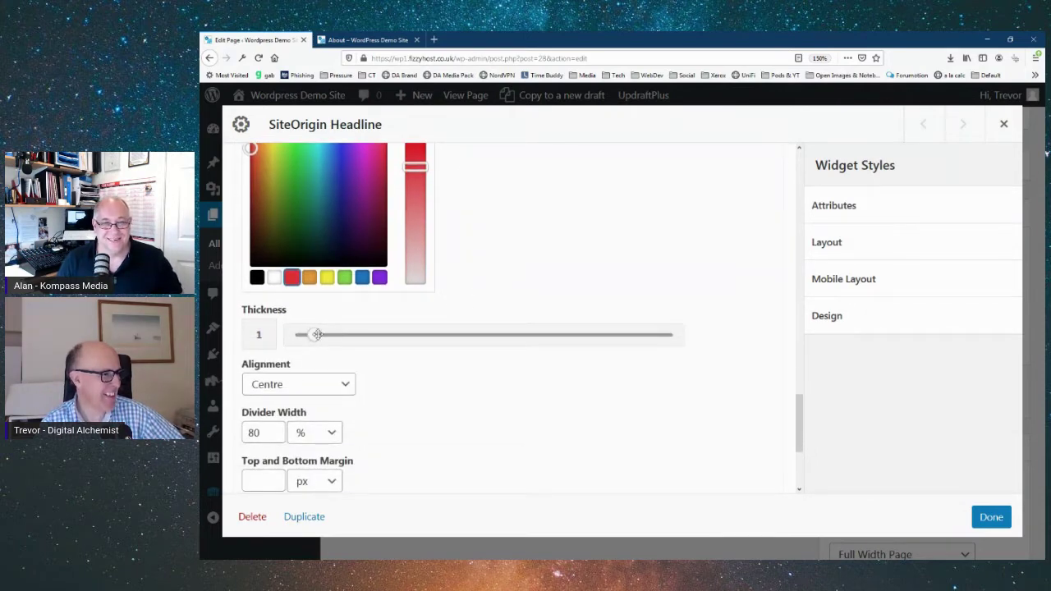
scroll(374, 354, down, 2)
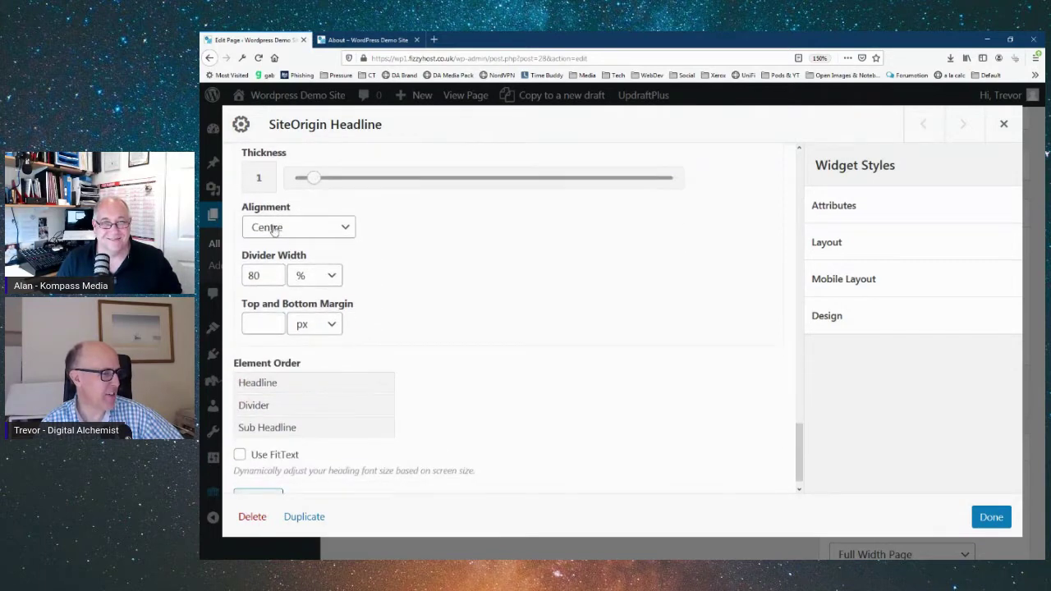
double_click(270, 276)
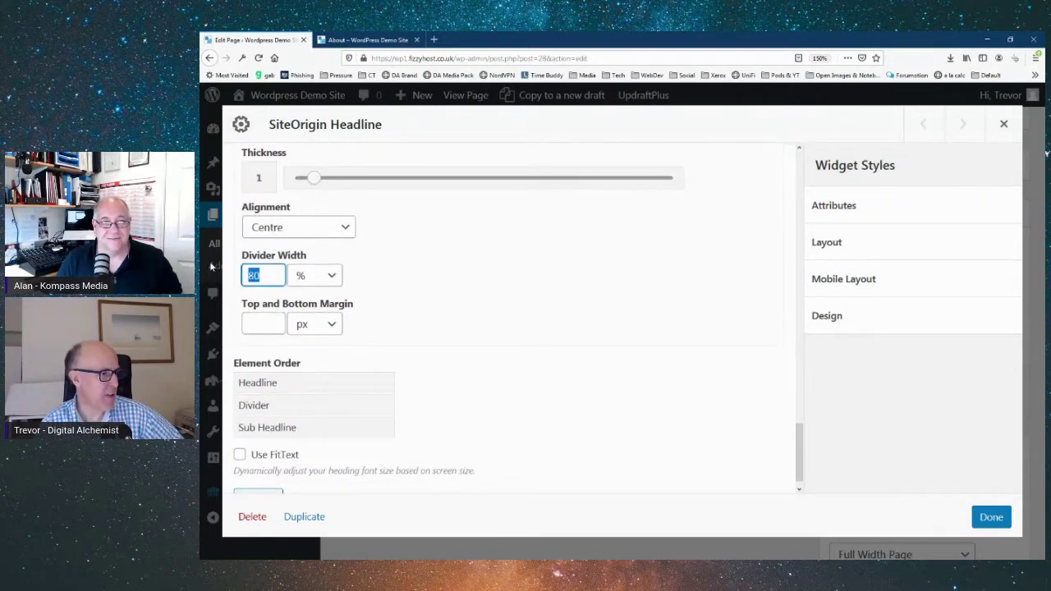
text(100)
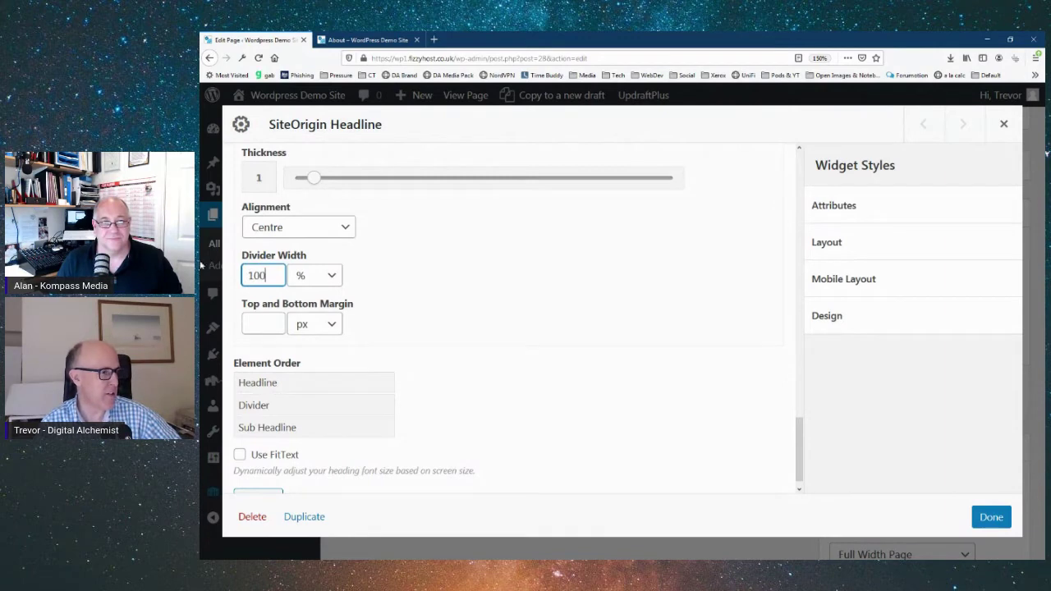
click(272, 230)
click(265, 262)
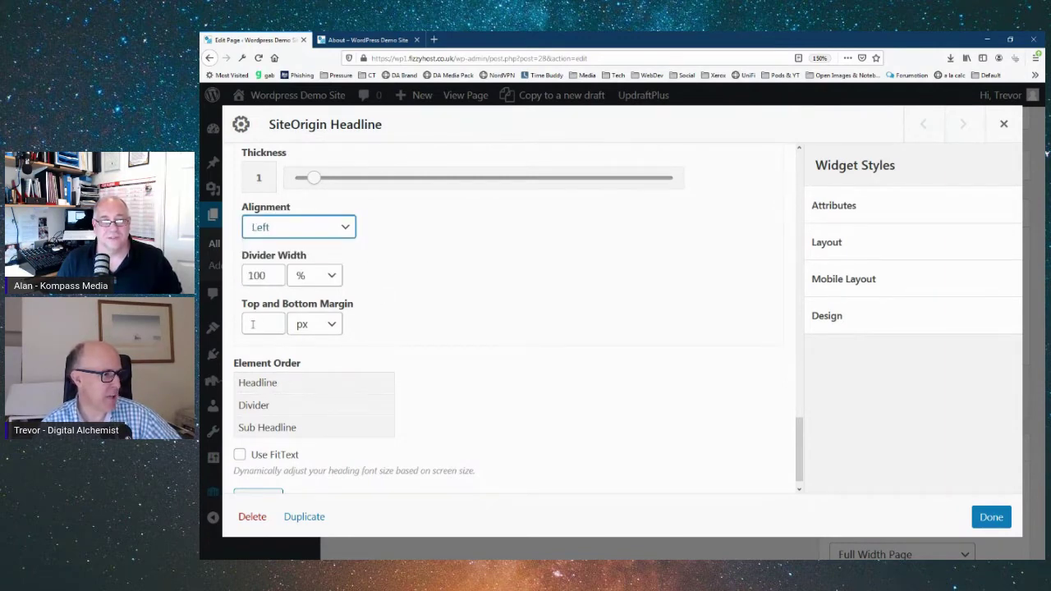
scroll(271, 323, down, 1)
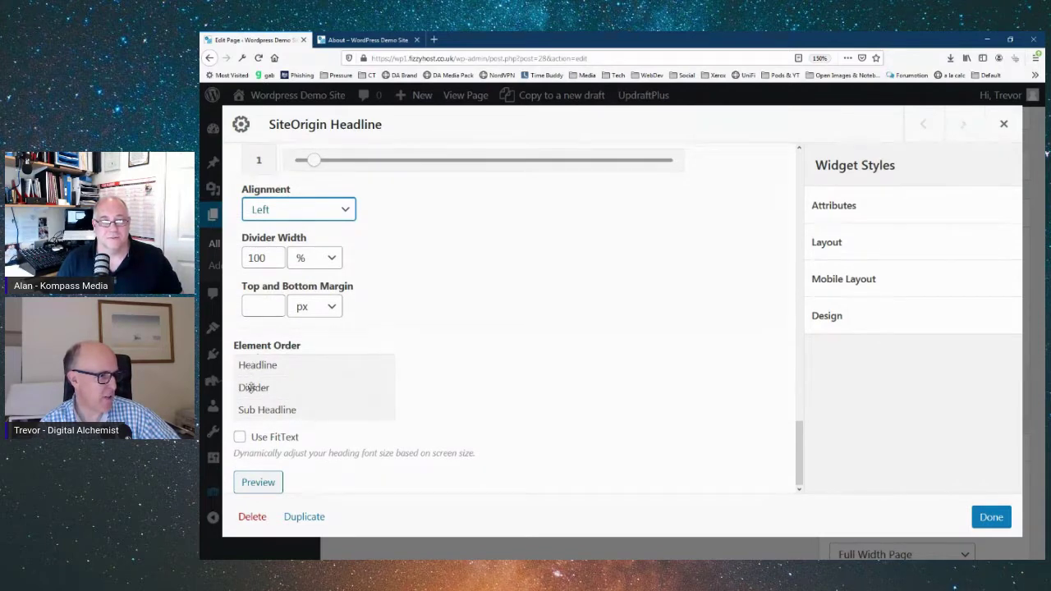
mouse_move(253, 408)
mouse_down()
mouse_move(254, 389)
mouse_move(258, 404)
mouse_up()
scroll(289, 416, down, 1)
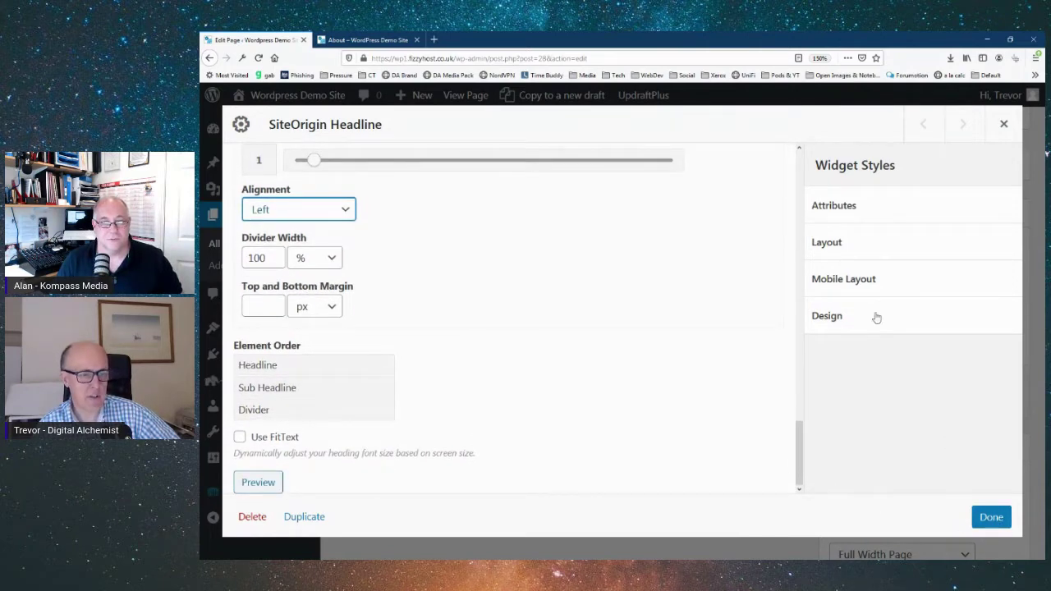
click(988, 518)
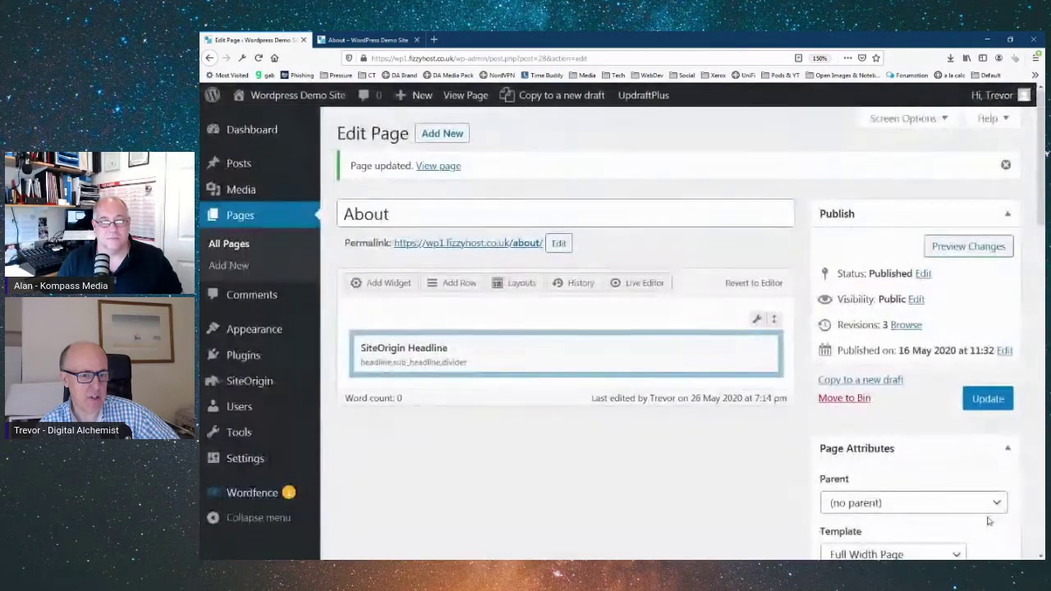
Update the About page and reload the live page to check the new headline, sub headline and divider
click(984, 402)
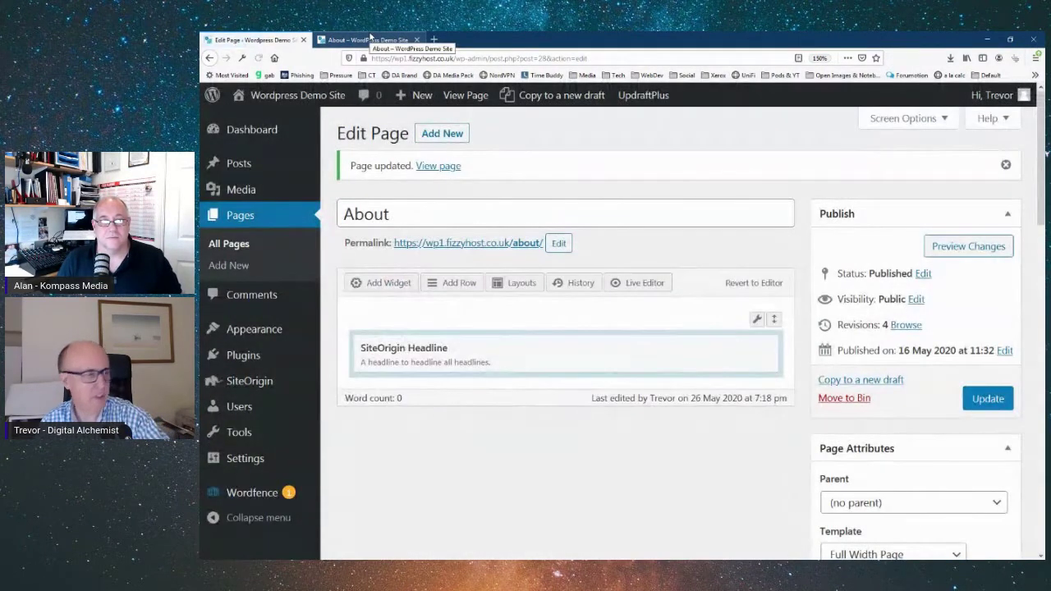
click(369, 38)
key(F5)
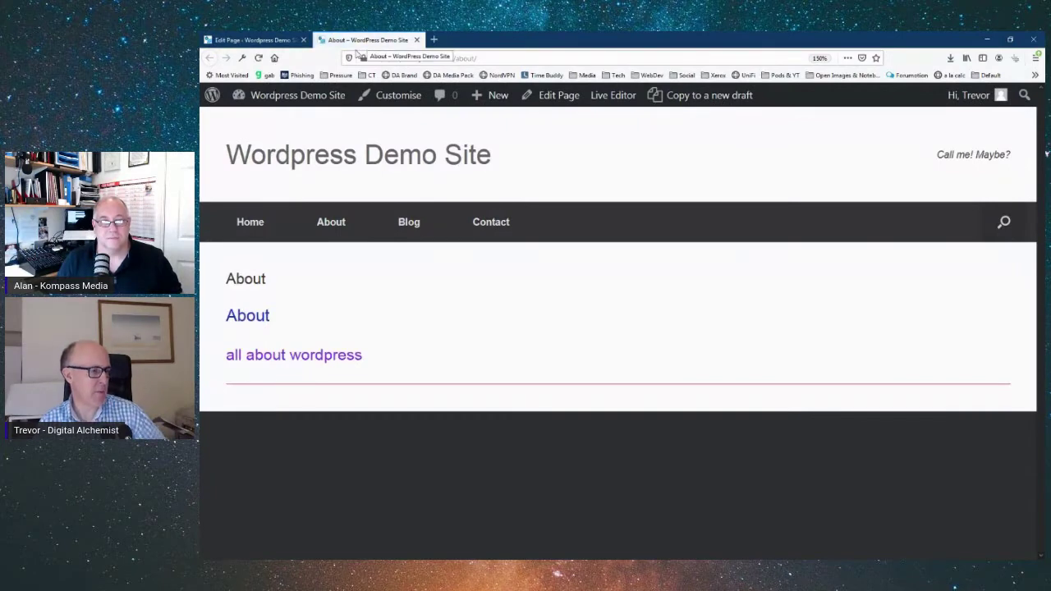
drag(228, 314, 392, 364)
click(368, 386)
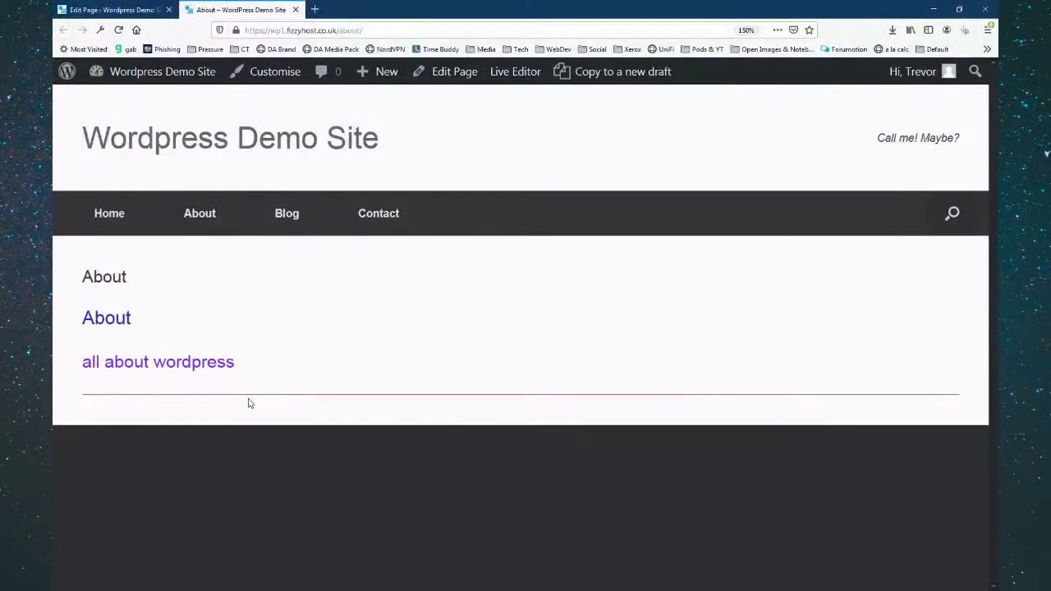
click(111, 9)
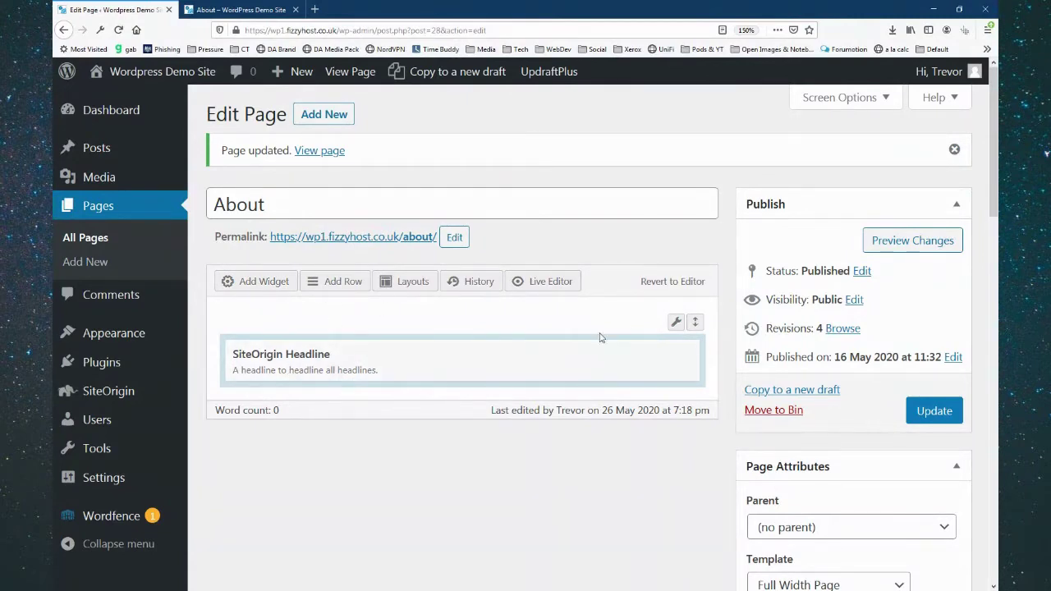
Duplicate the headline row, label the copy pink, and delete its headline widget
mouse_move(676, 323)
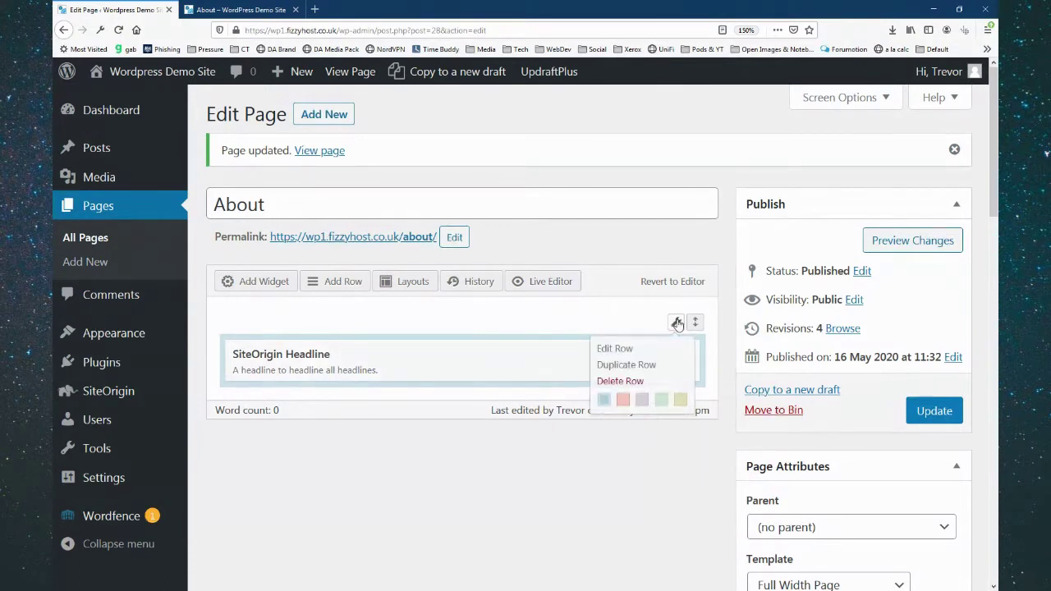
click(667, 367)
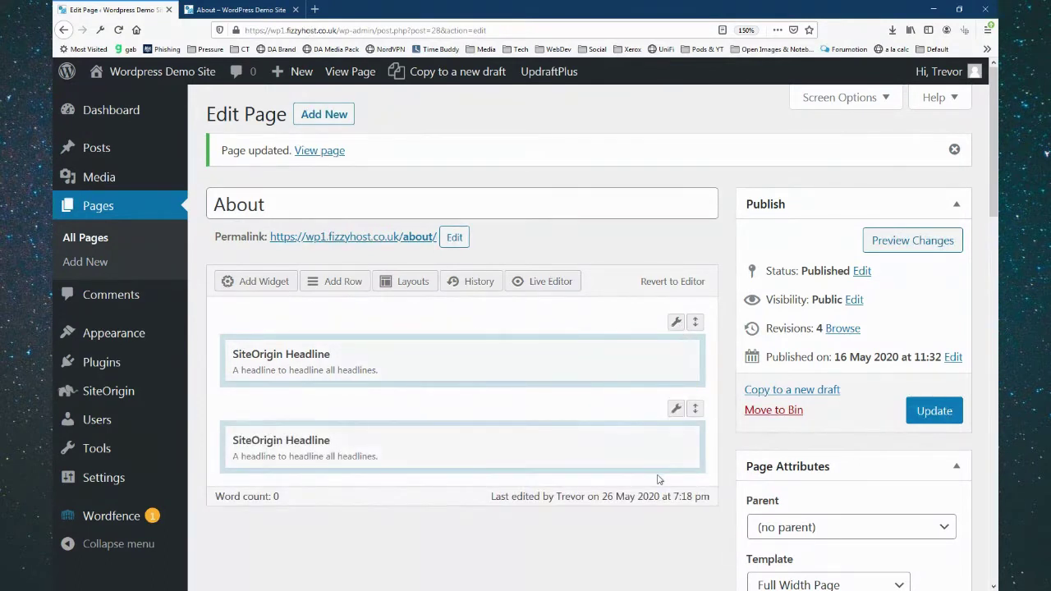
scroll(679, 490, down, 1)
scroll(680, 490, down, 1)
mouse_move(676, 321)
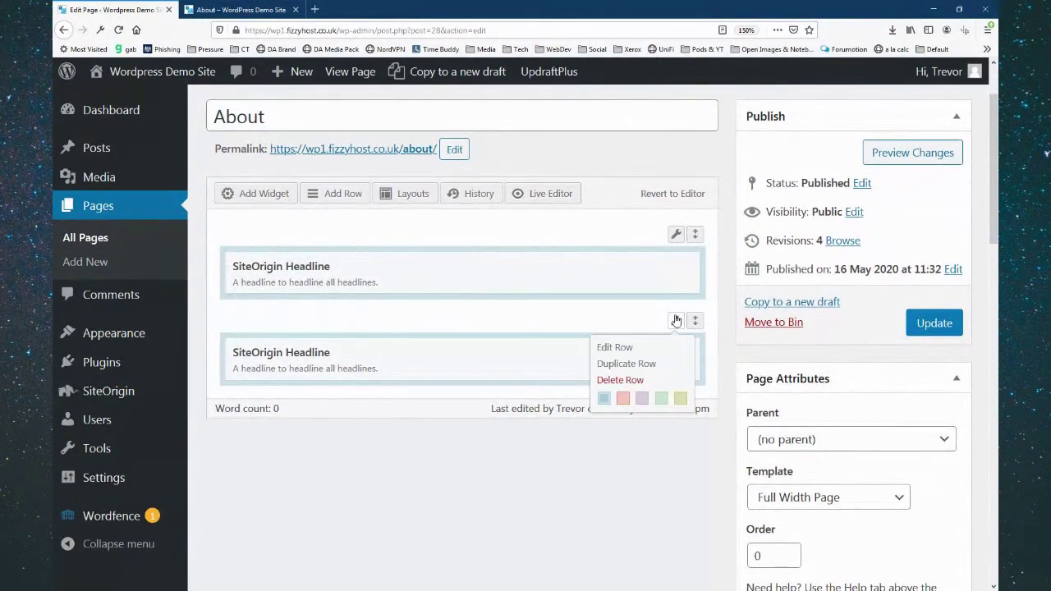
click(621, 401)
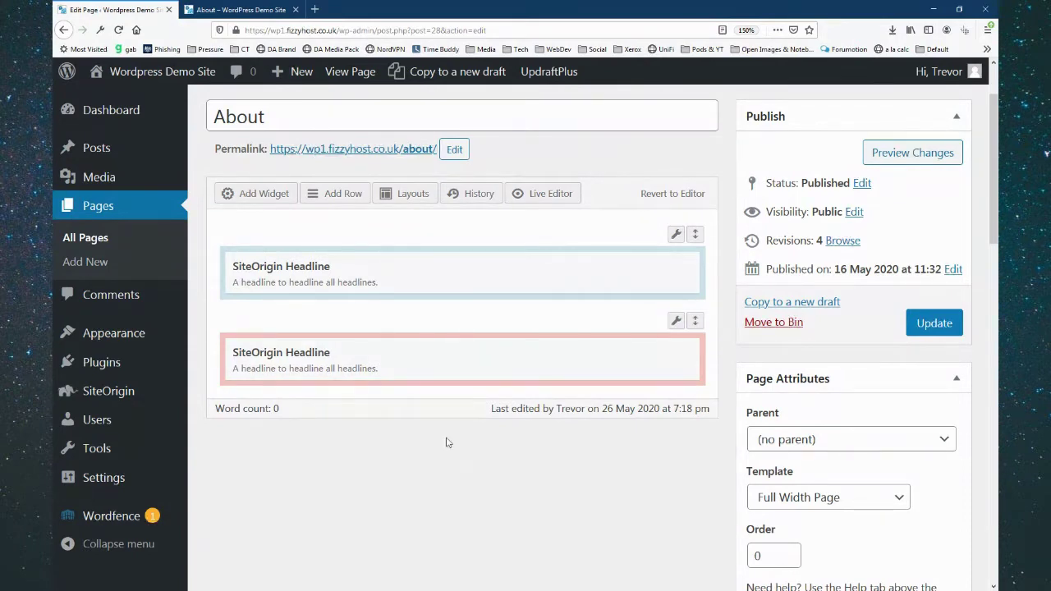
mouse_move(675, 356)
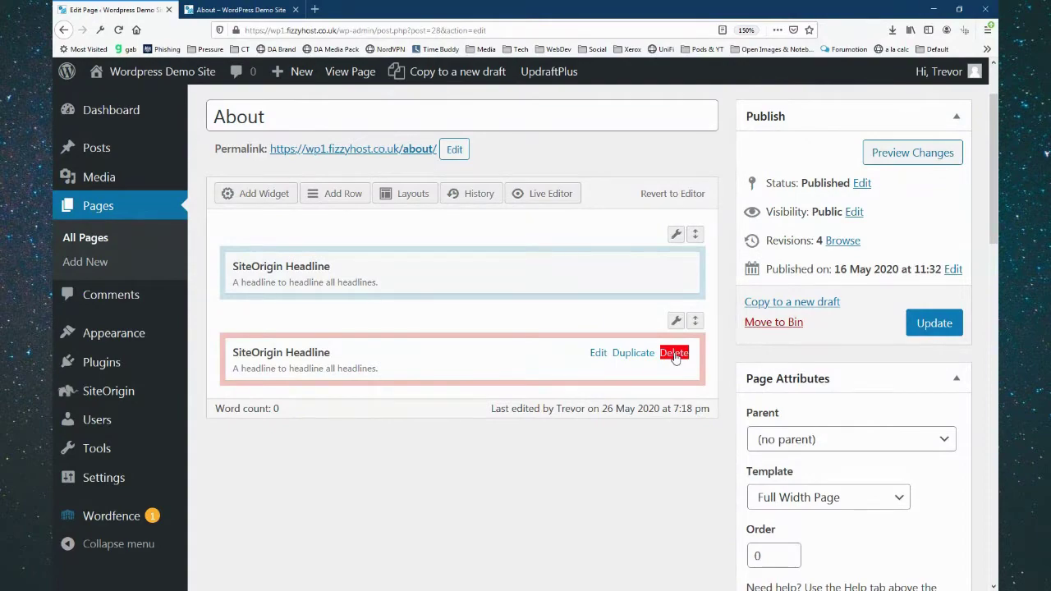
click(674, 353)
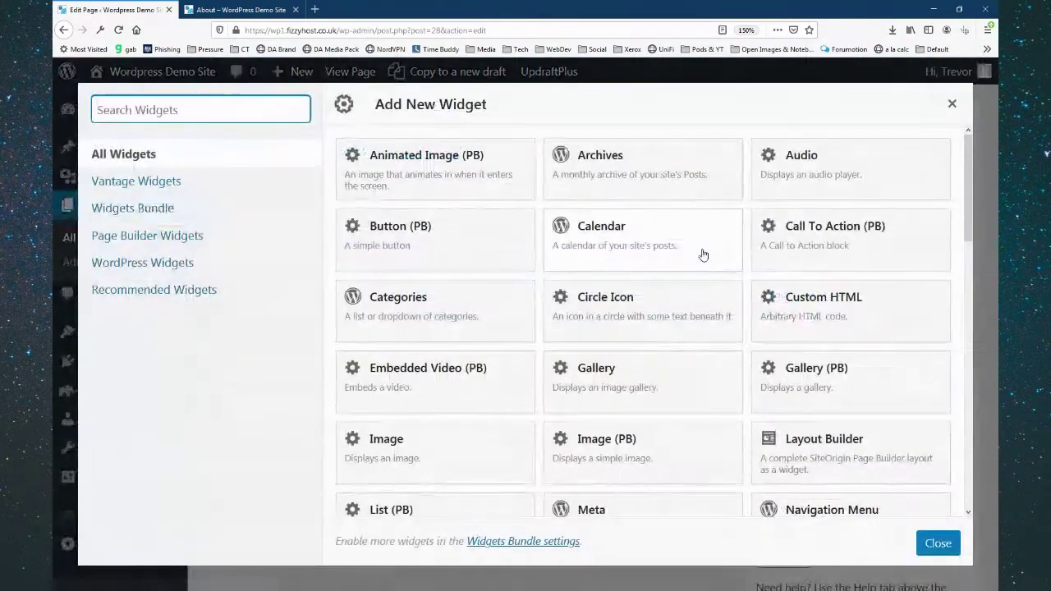
scroll(699, 250, down, 8)
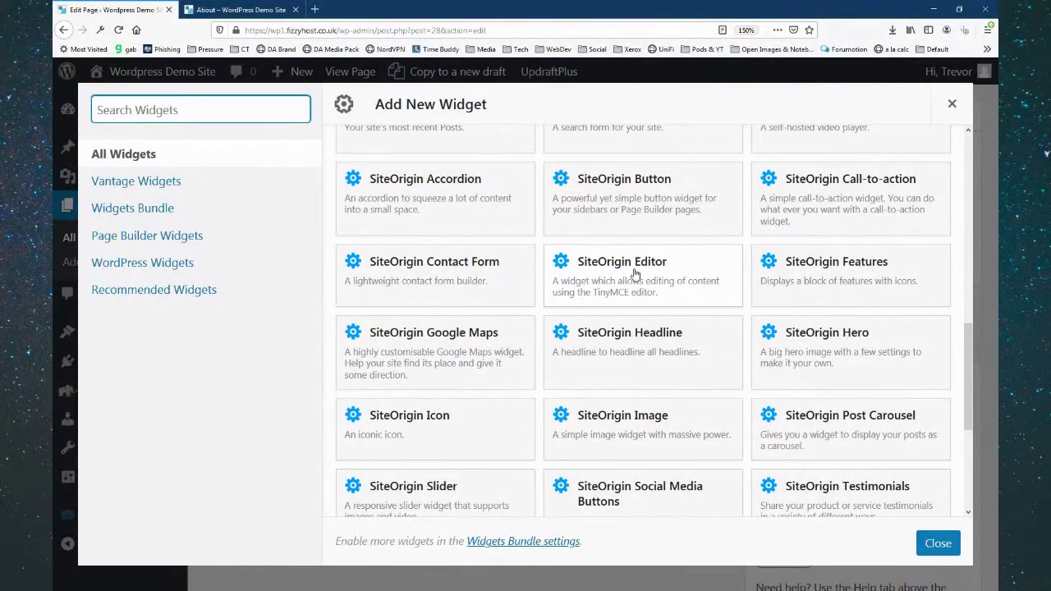
Add a SiteOrigin Image widget to the empty row and open its settings
click(646, 423)
mouse_move(237, 363)
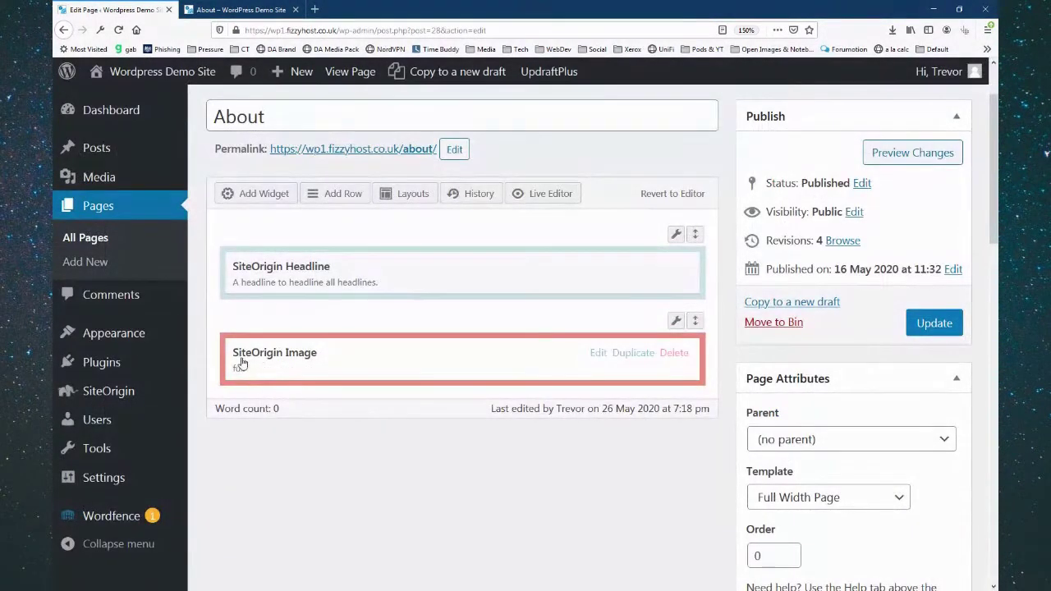
click(598, 353)
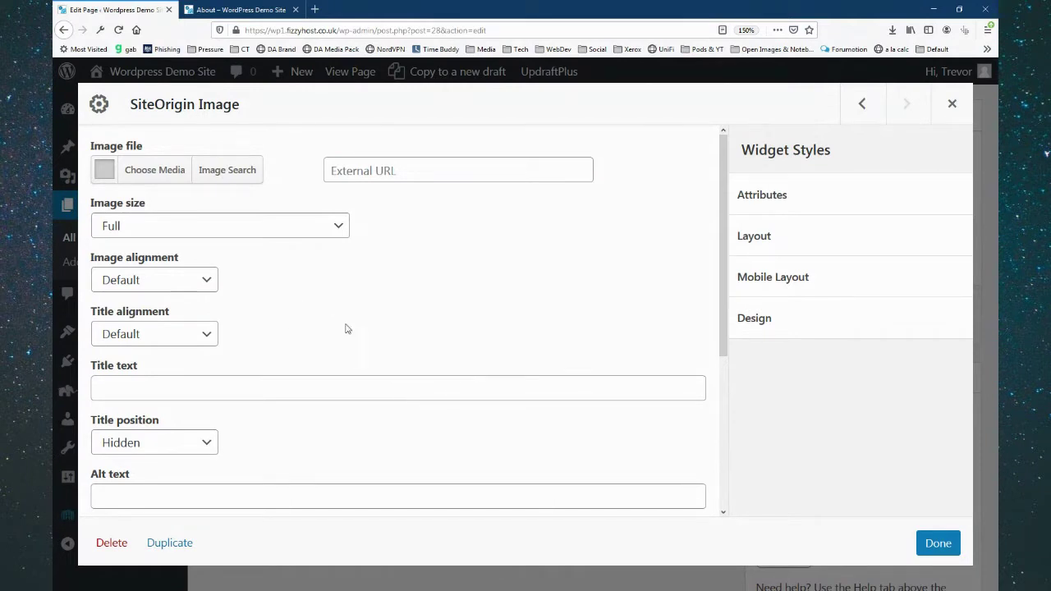
Choose banner.wordpress-alchemy.v1.jpg (2000×600) from the media library as the widget's image
click(152, 170)
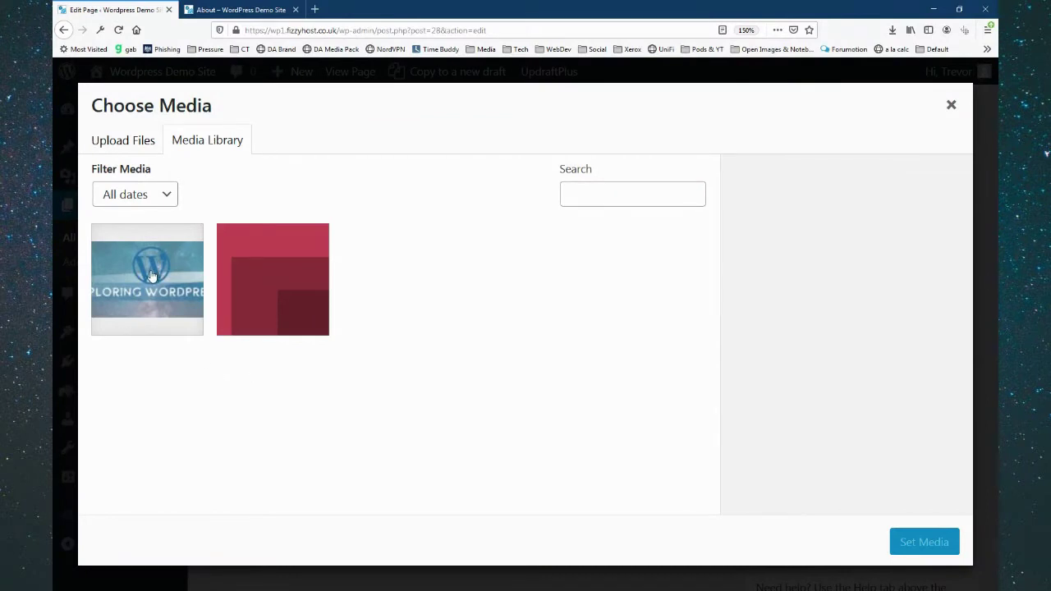
click(119, 142)
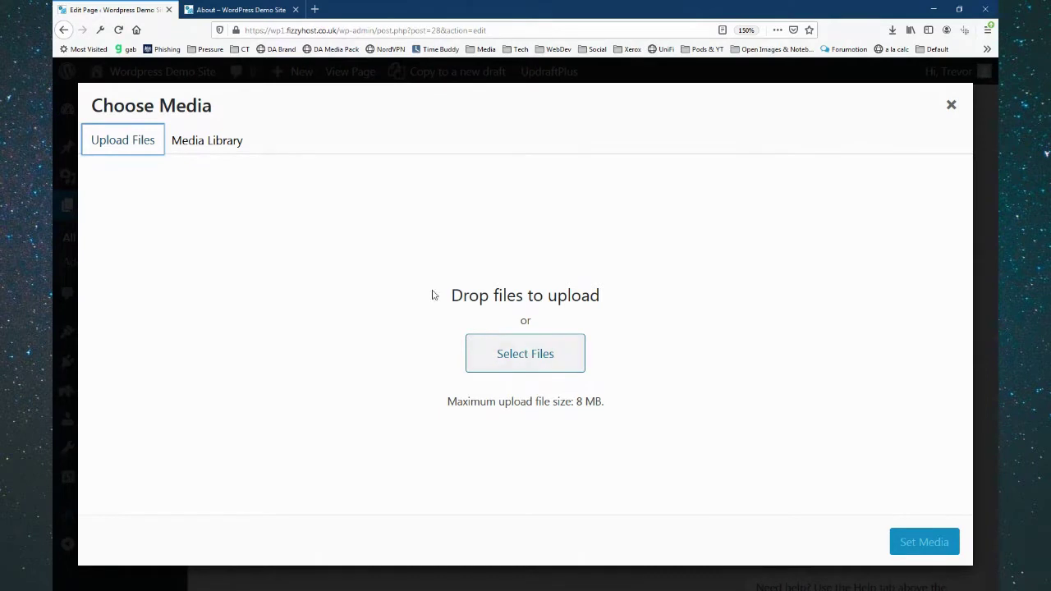
click(218, 136)
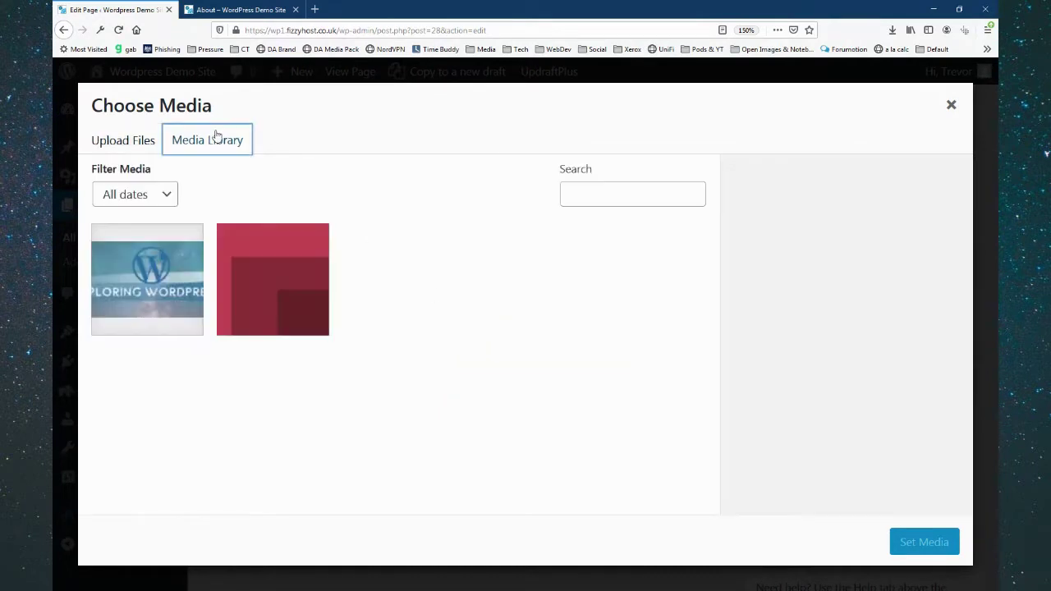
click(127, 303)
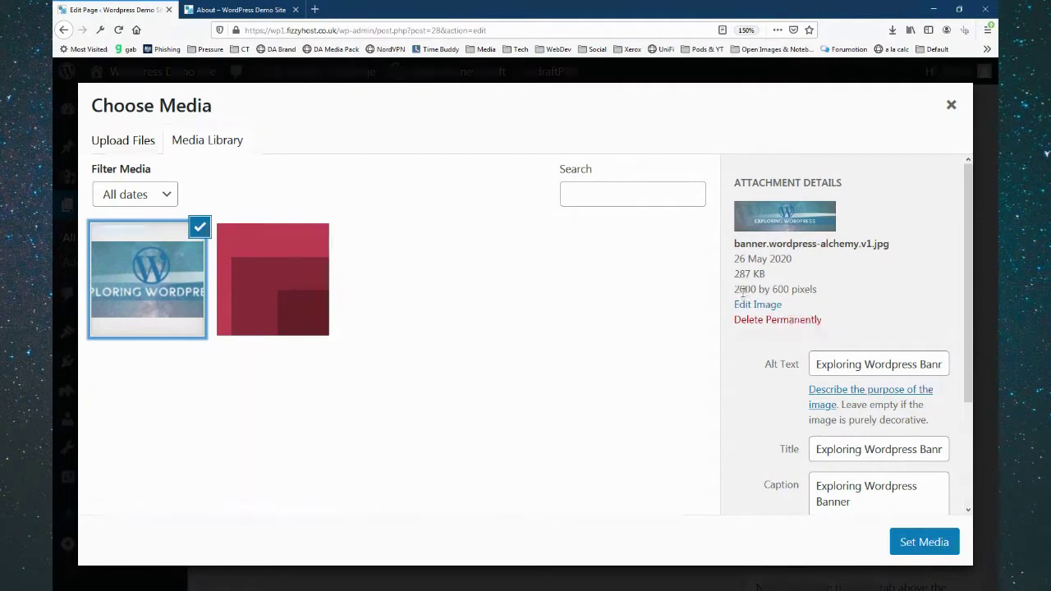
drag(734, 289, 844, 302)
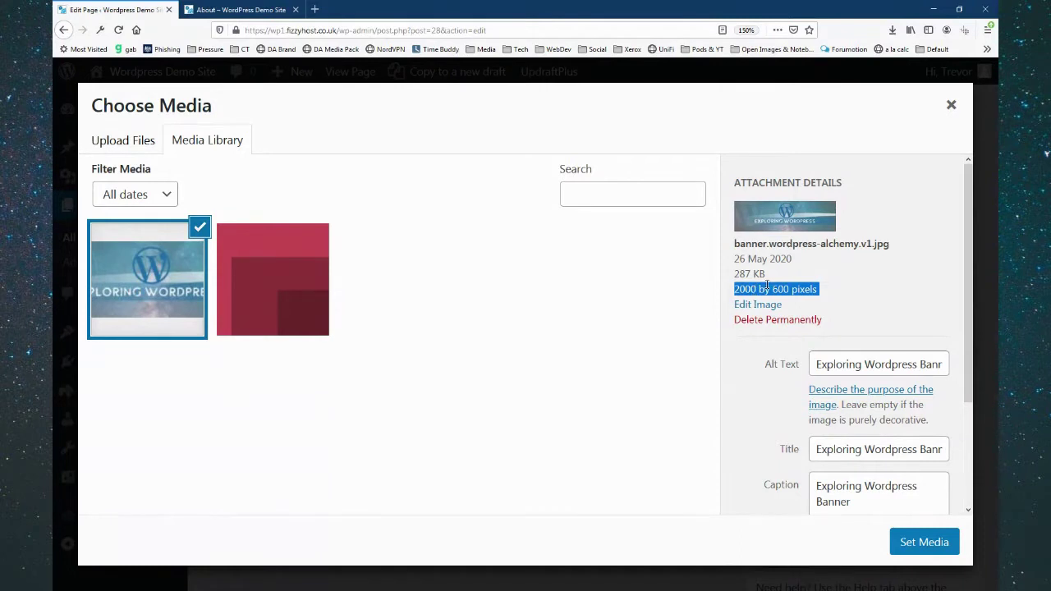
scroll(767, 285, down, 2)
click(817, 227)
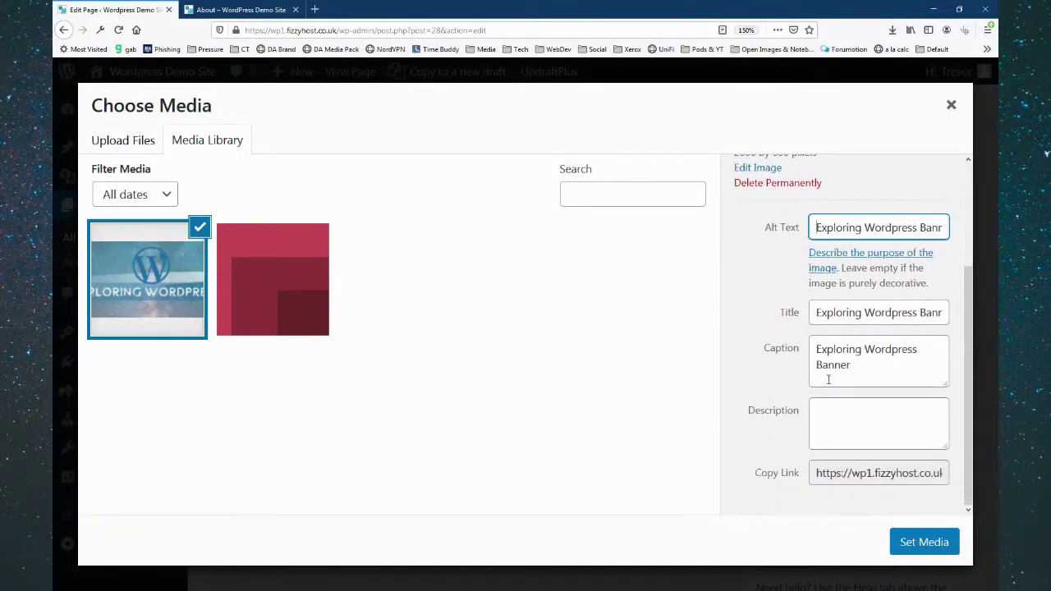
scroll(829, 386, up, 2)
click(918, 544)
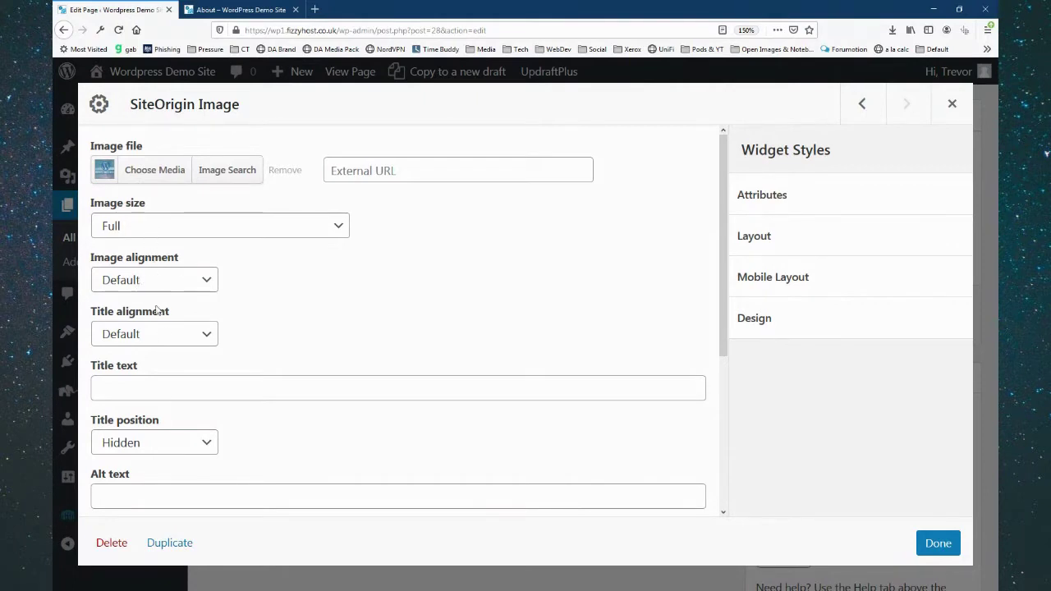
Give the banner alt text 'exploring wordpress', turn on Full Width, and finish the widget
scroll(157, 390, down, 3)
click(120, 259)
text(exploring wordpress)
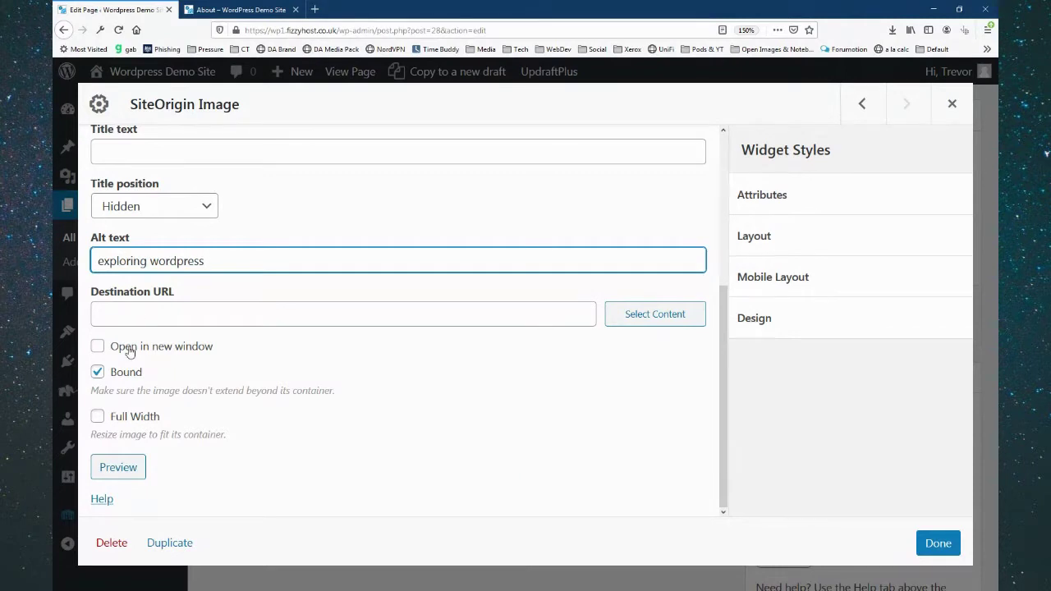
click(97, 417)
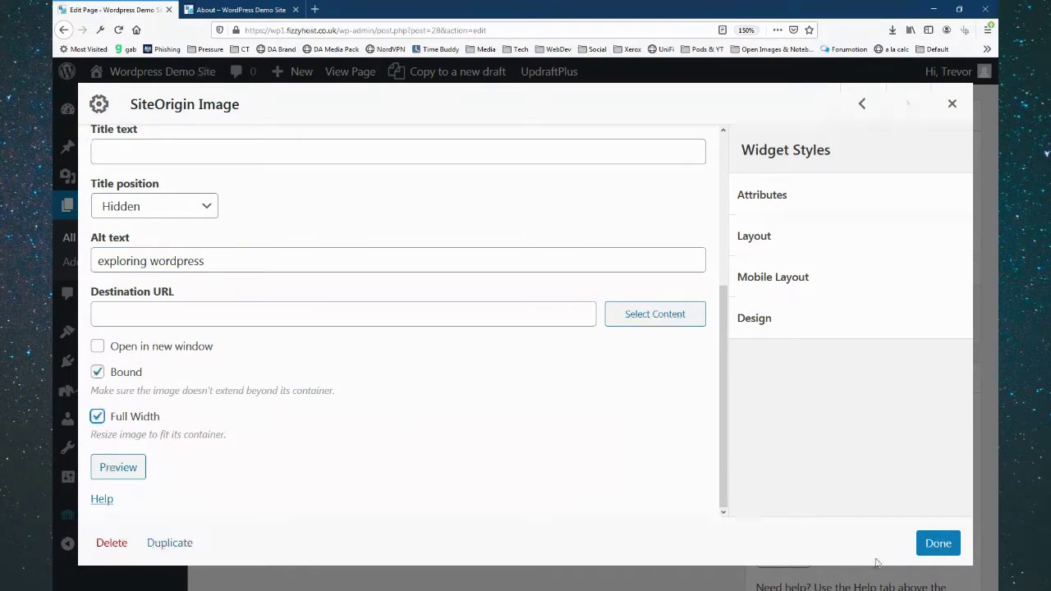
click(937, 543)
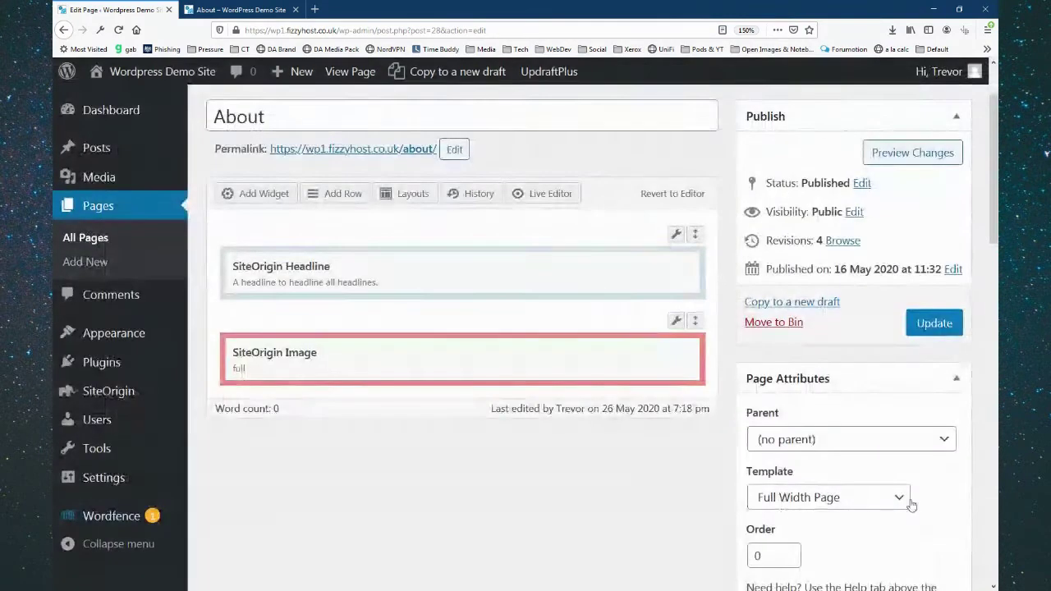
Update the About page and scroll the live page to see the banner below the headline
click(929, 326)
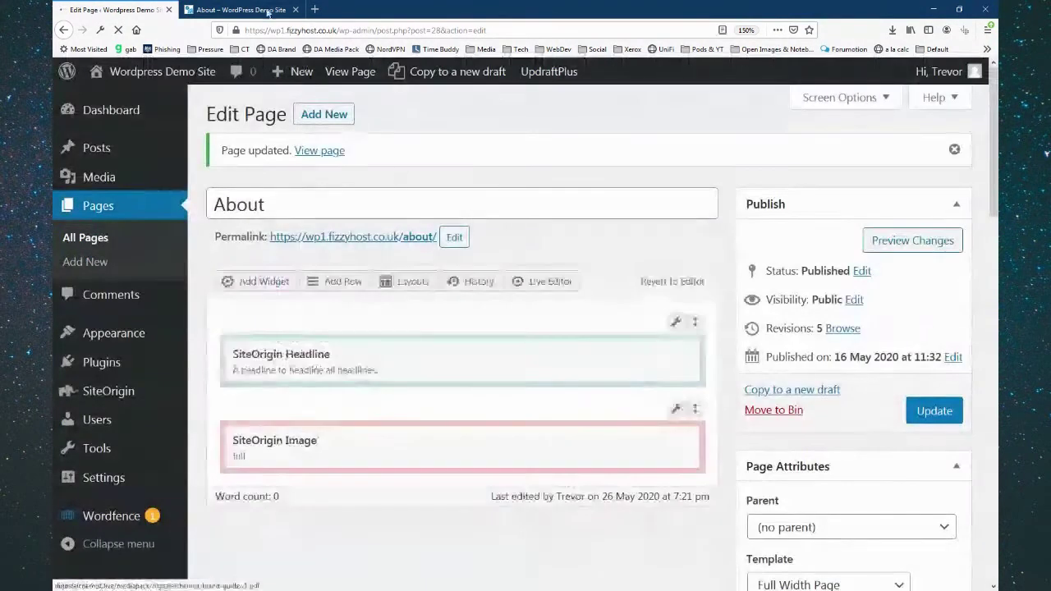
click(232, 8)
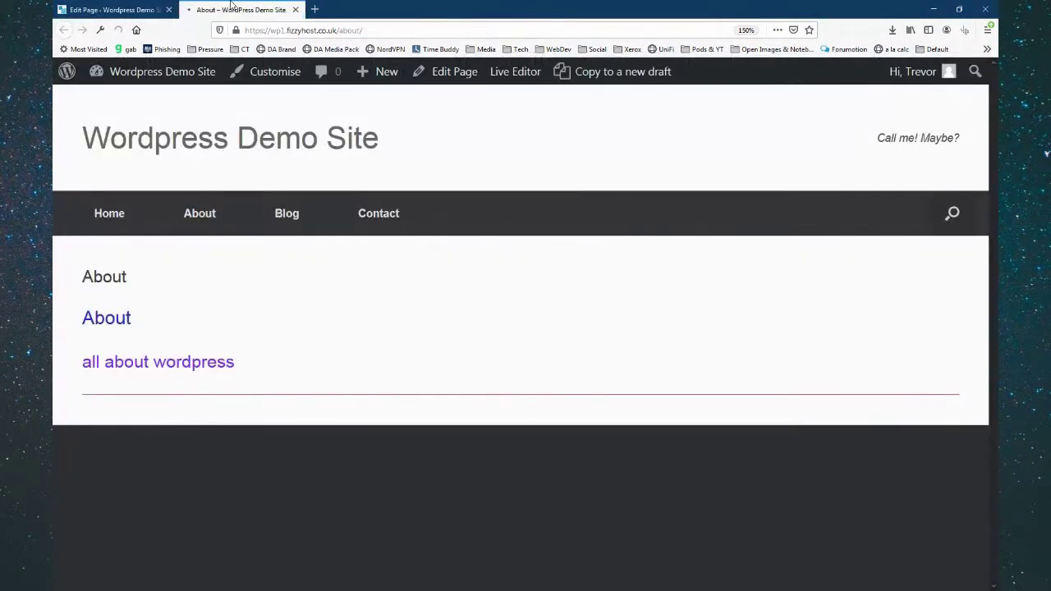
scroll(394, 266, down, 3)
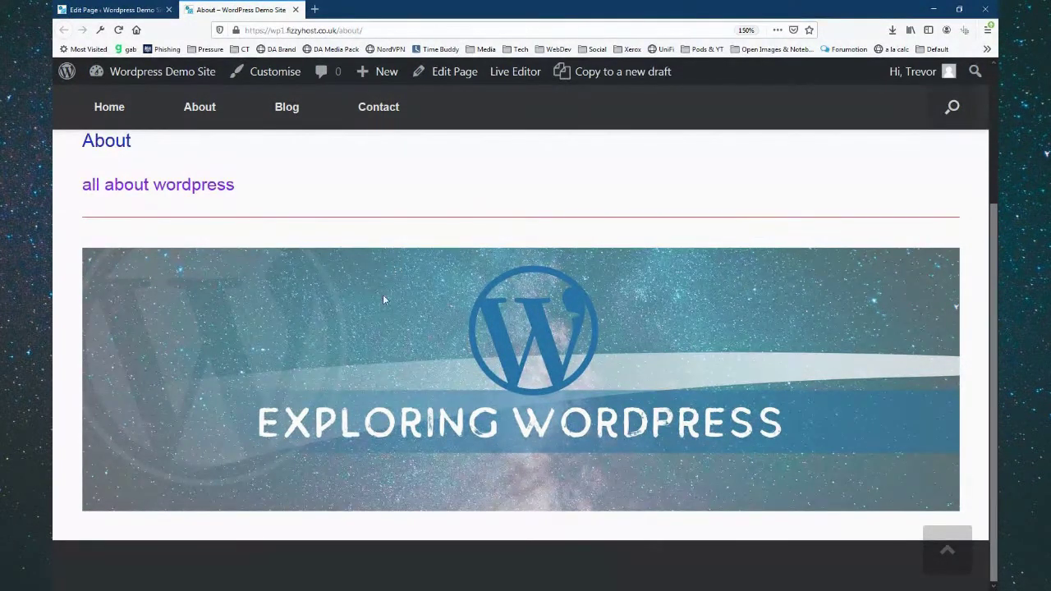
scroll(700, 299, up, 3)
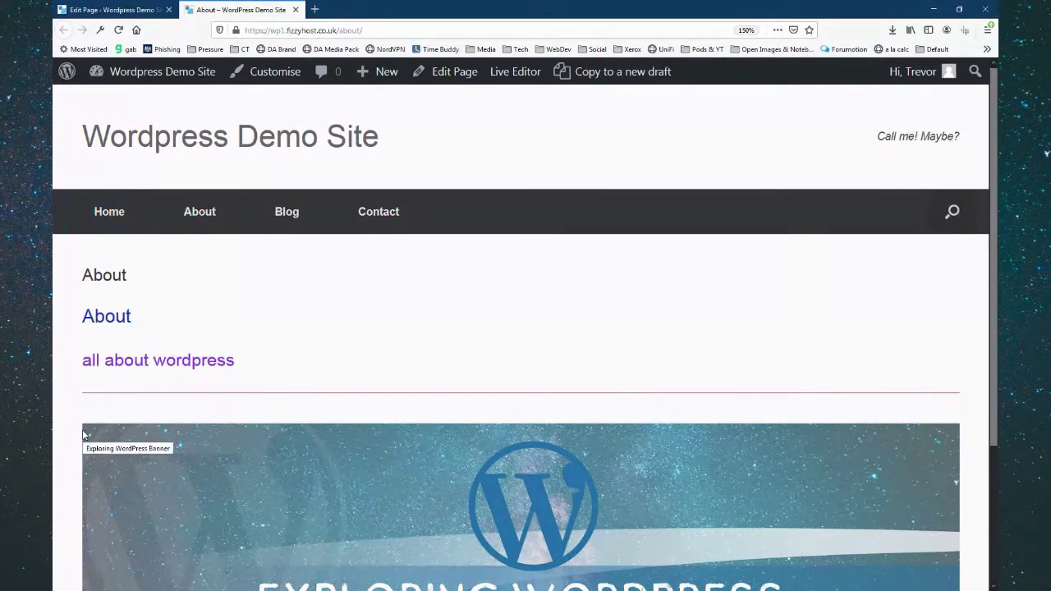
scroll(189, 291, down, 3)
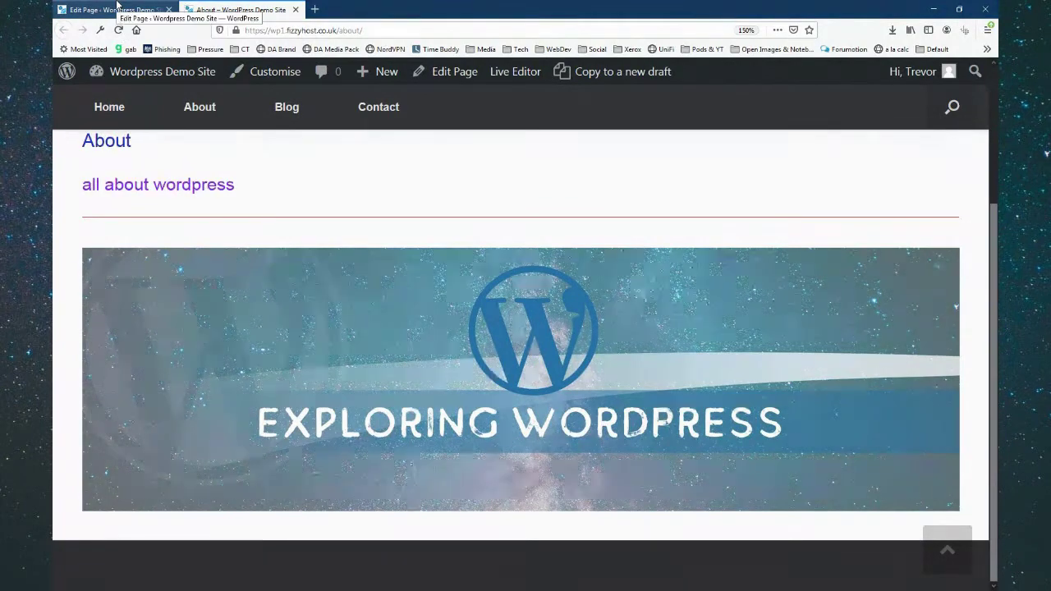
click(117, 9)
Set the image row's layout to Full Width Stretched and update the About page
mouse_move(676, 408)
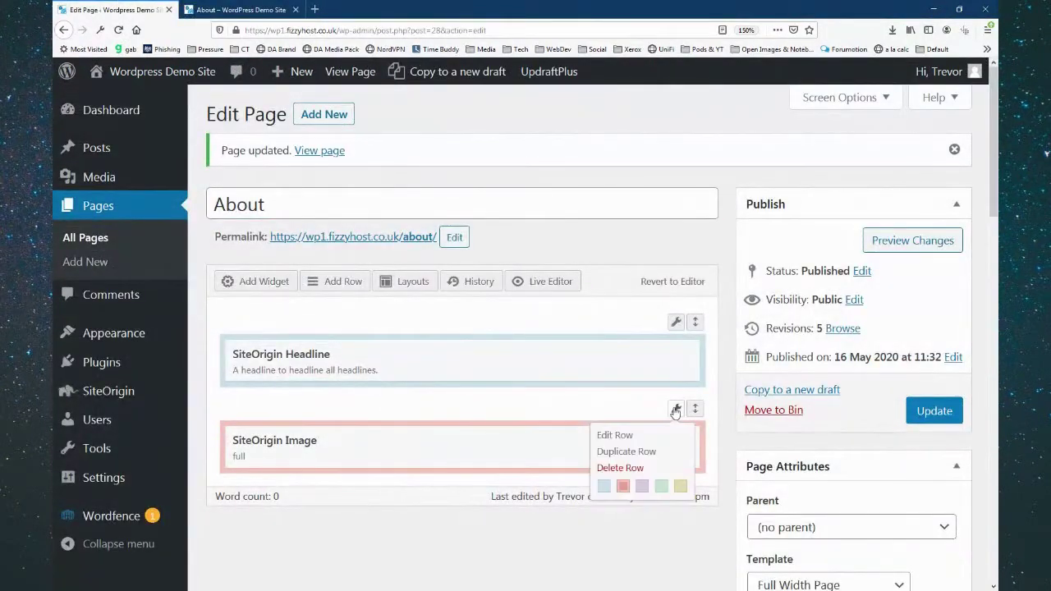
mouse_move(615, 451)
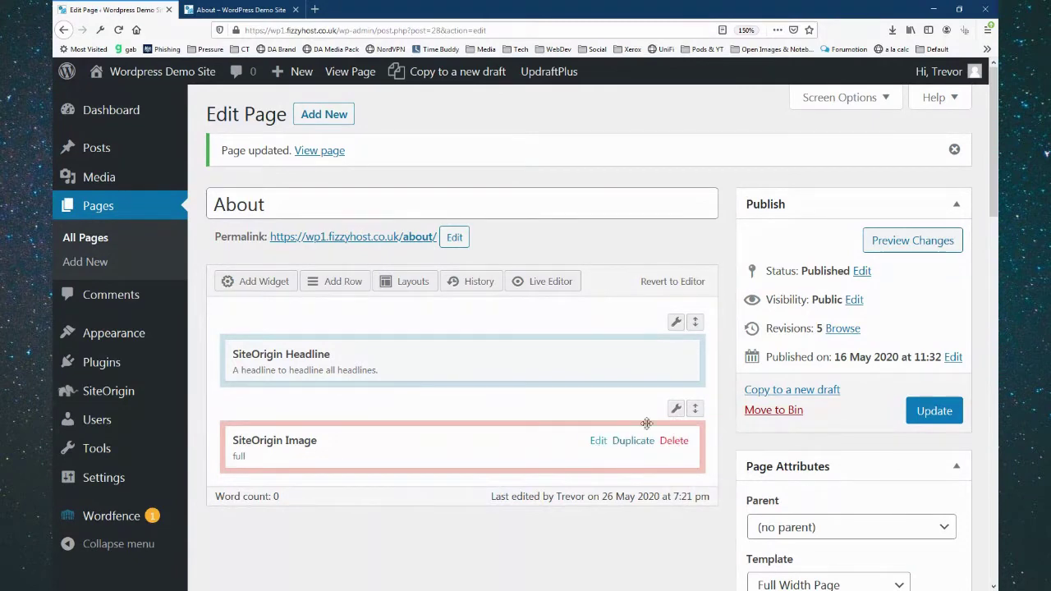
click(680, 435)
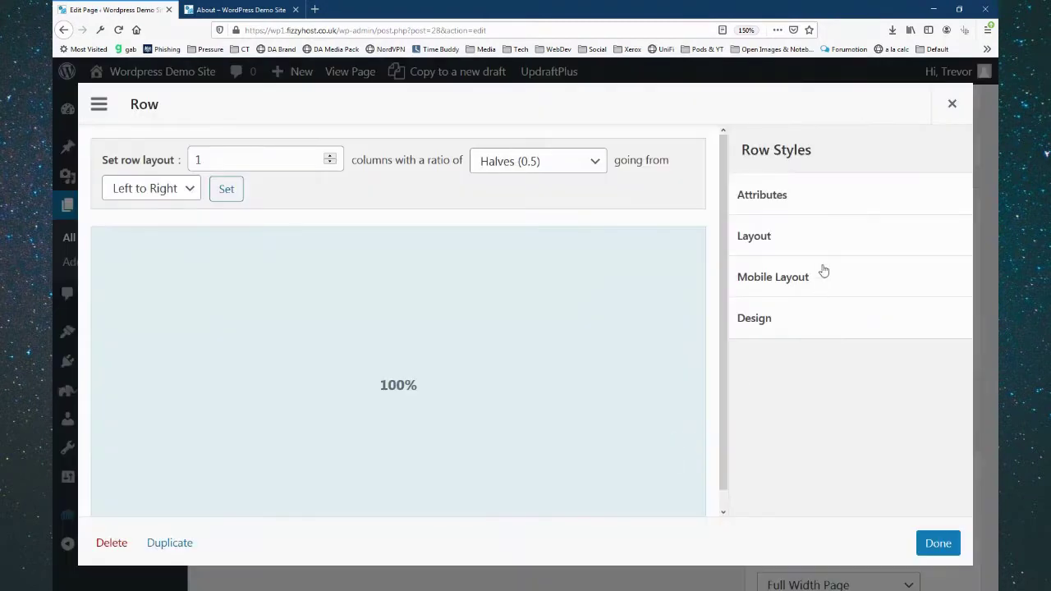
click(760, 241)
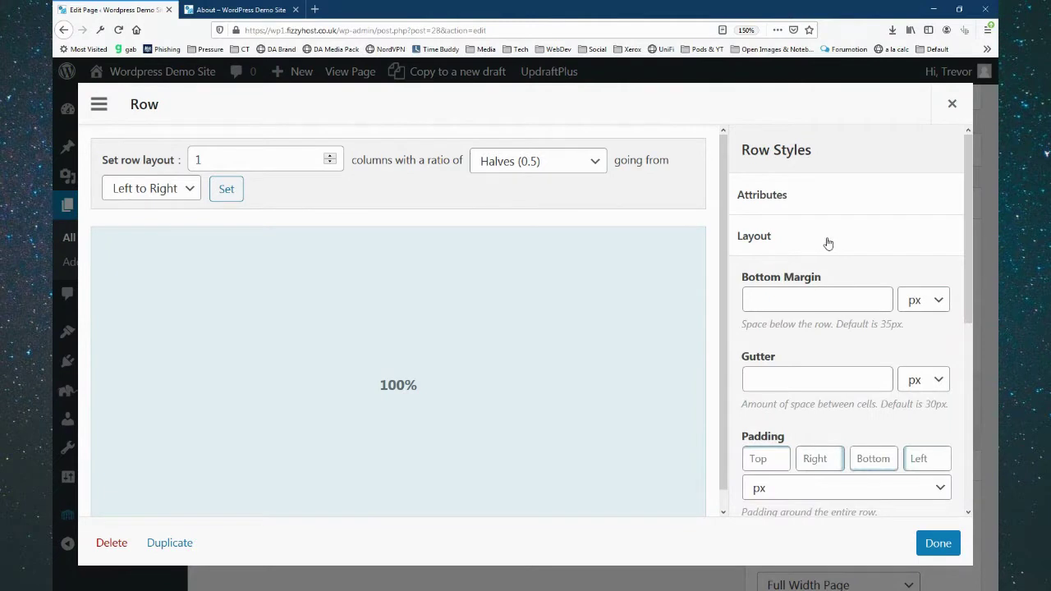
scroll(826, 242, down, 5)
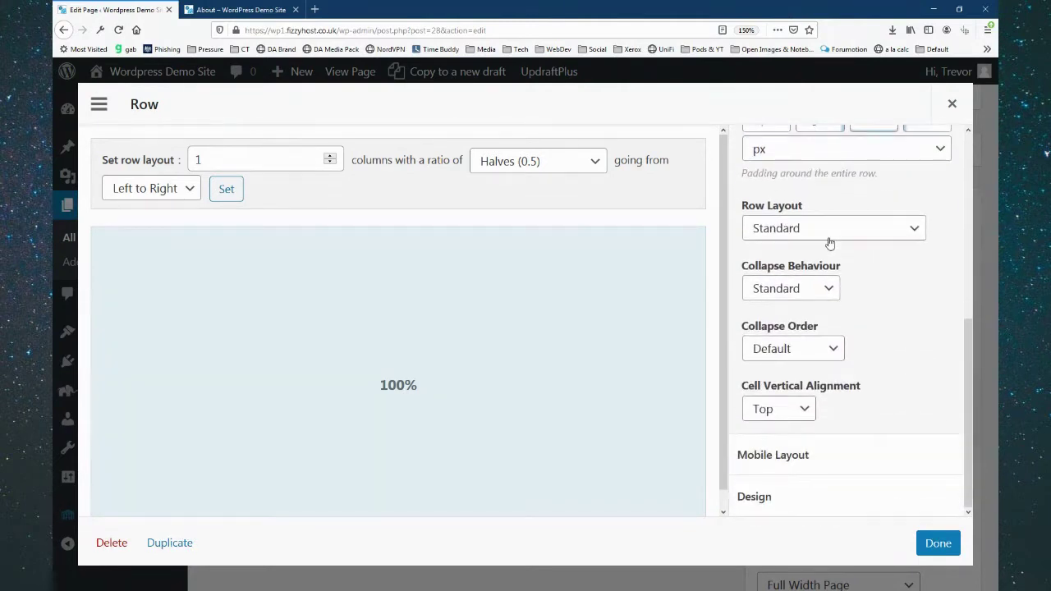
click(830, 238)
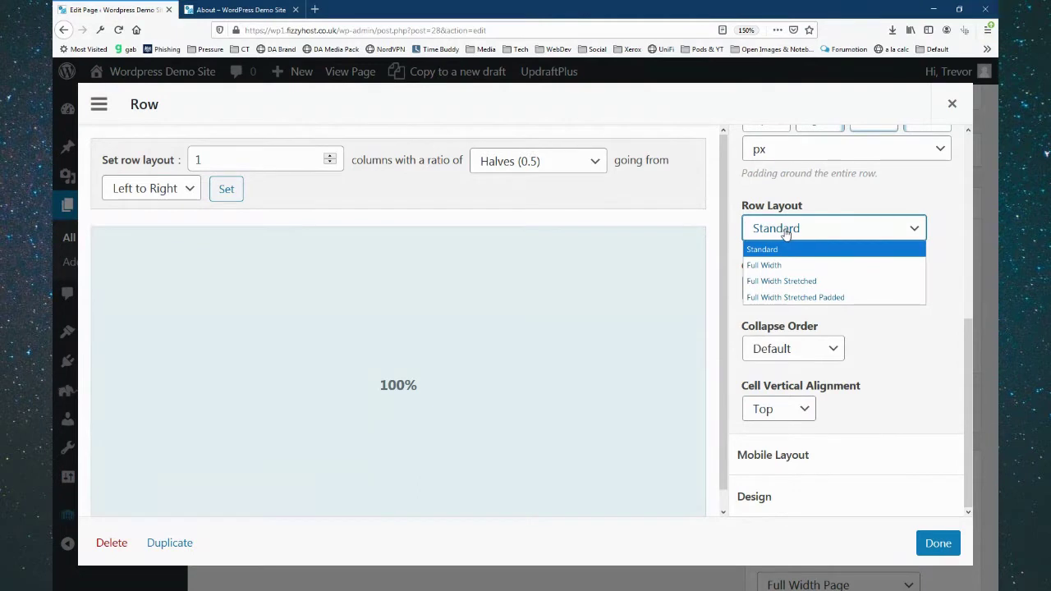
click(790, 282)
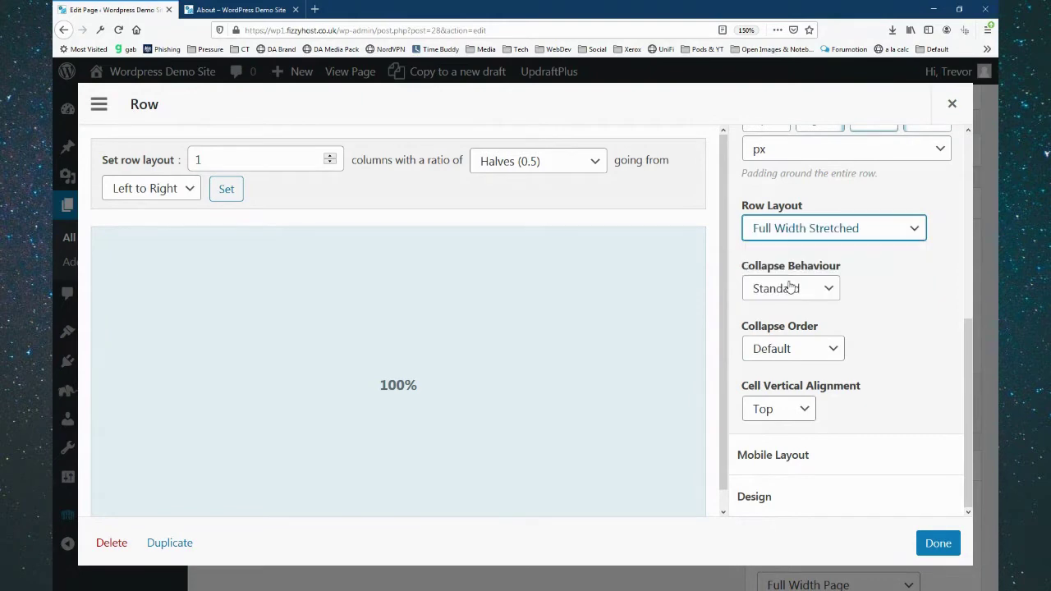
click(939, 544)
click(928, 410)
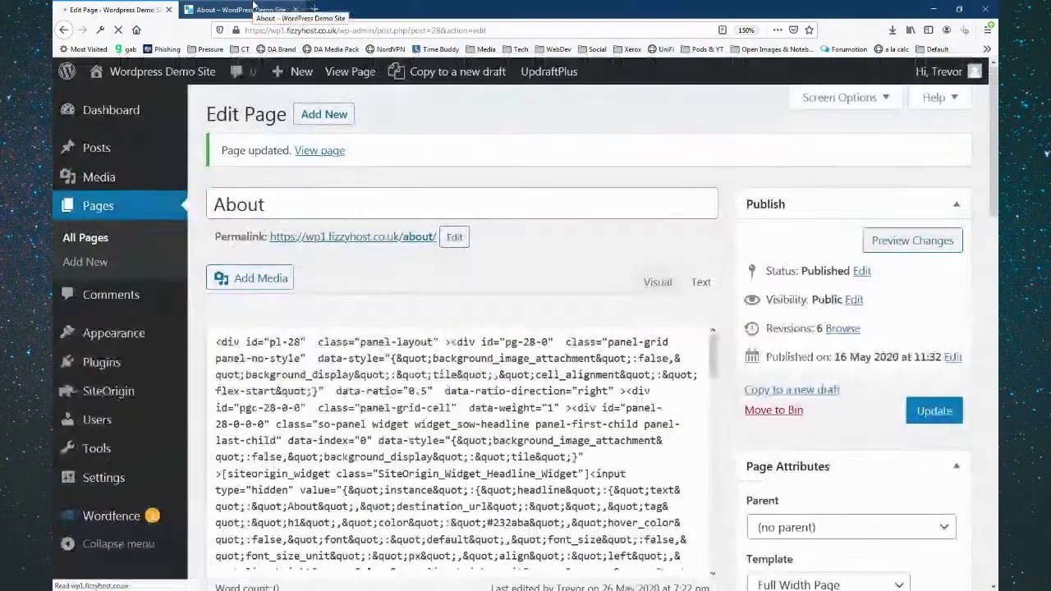
click(247, 9)
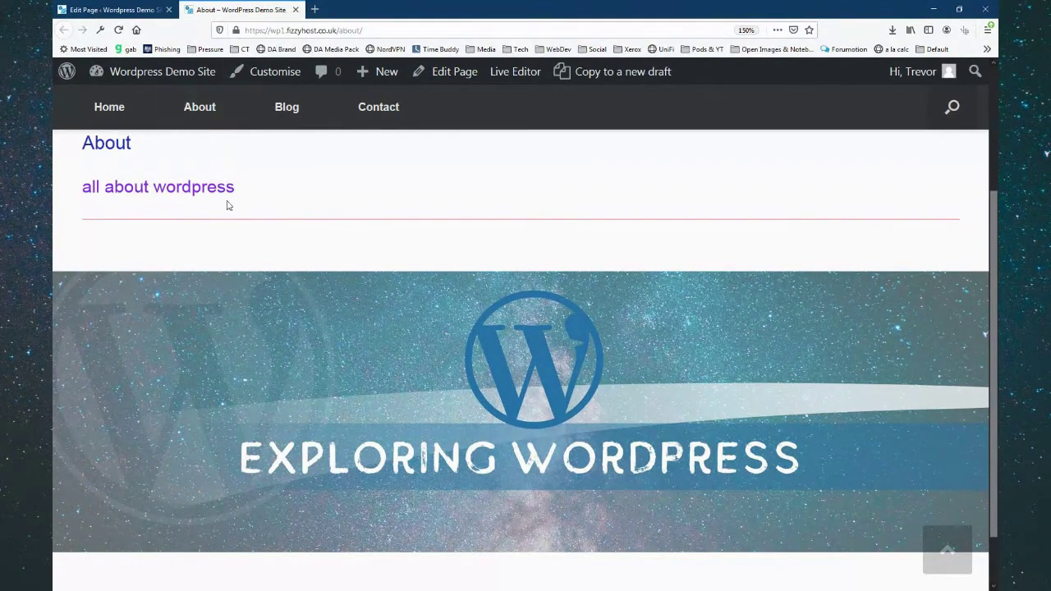
scroll(149, 113, down, 1)
scroll(188, 164, up, 3)
click(109, 9)
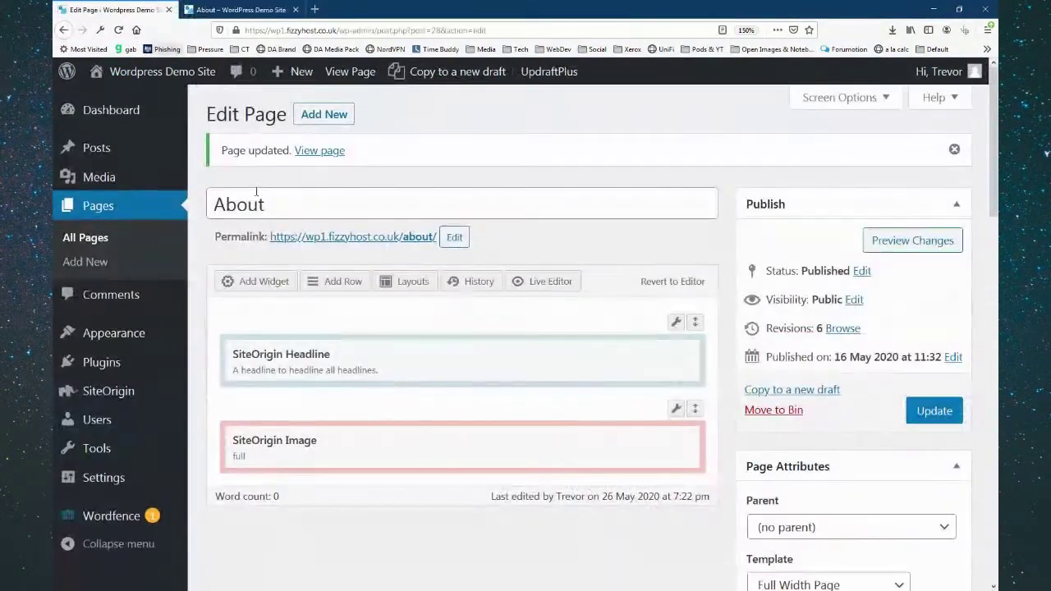
Move the headline row below the image row, save, and check the live About page's full-width banner
drag(695, 320, 692, 424)
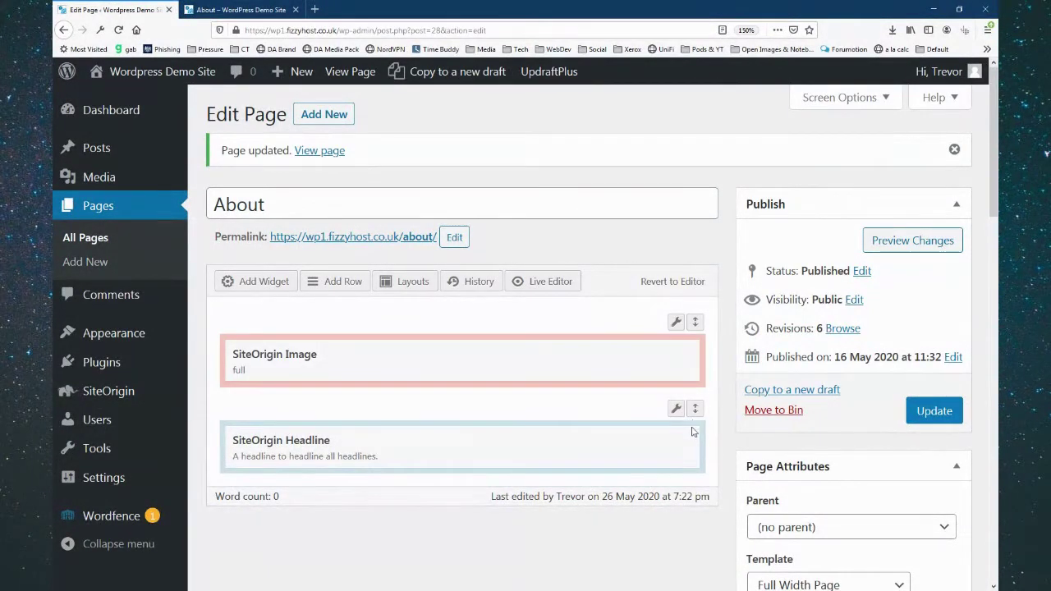
click(934, 411)
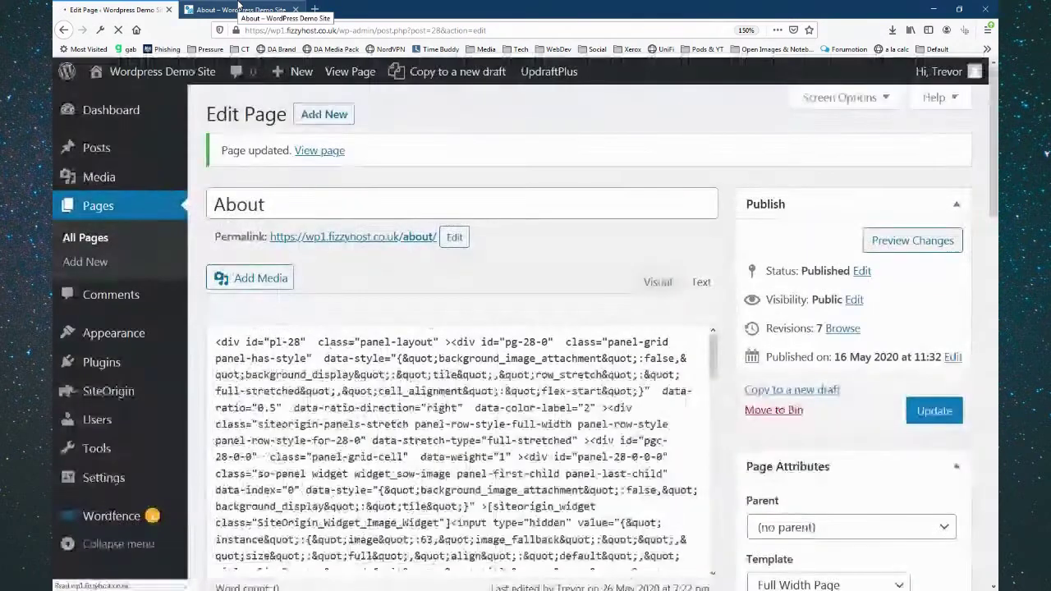
click(238, 9)
click(118, 29)
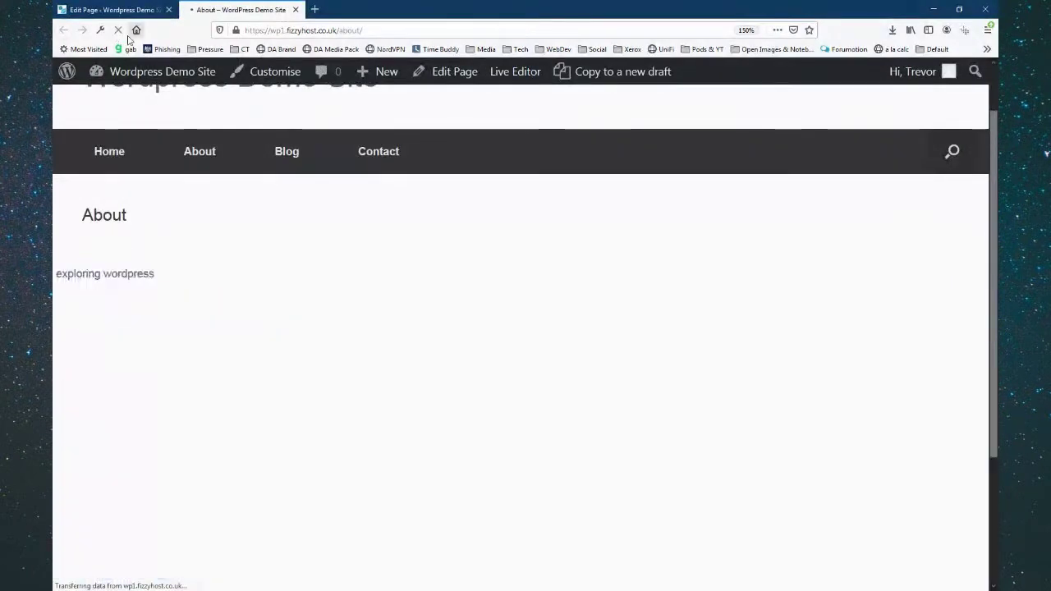
scroll(193, 441, down, 2)
scroll(193, 441, down, 2)
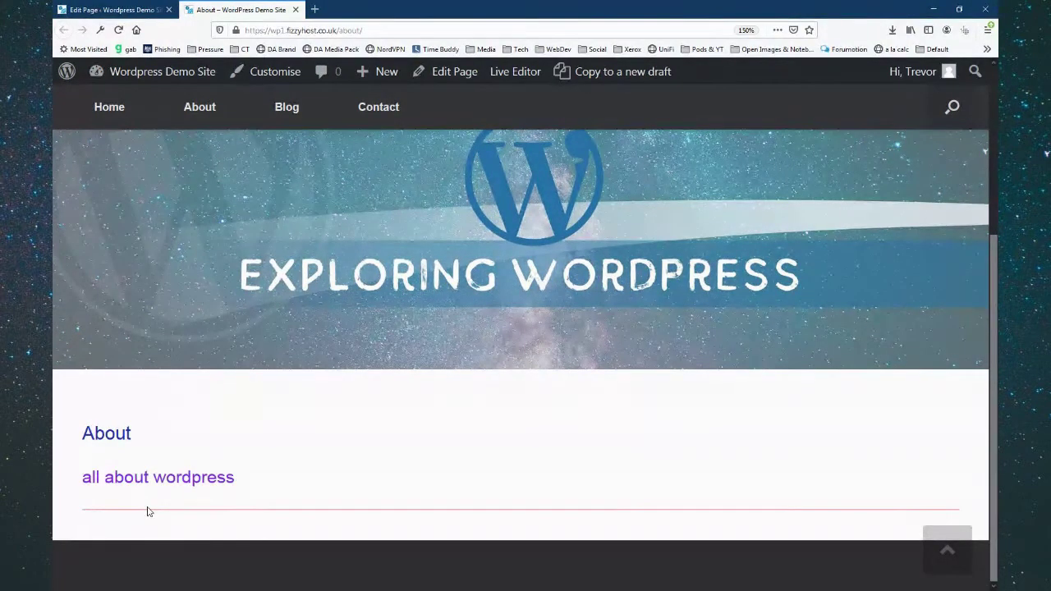
scroll(197, 505, up, 5)
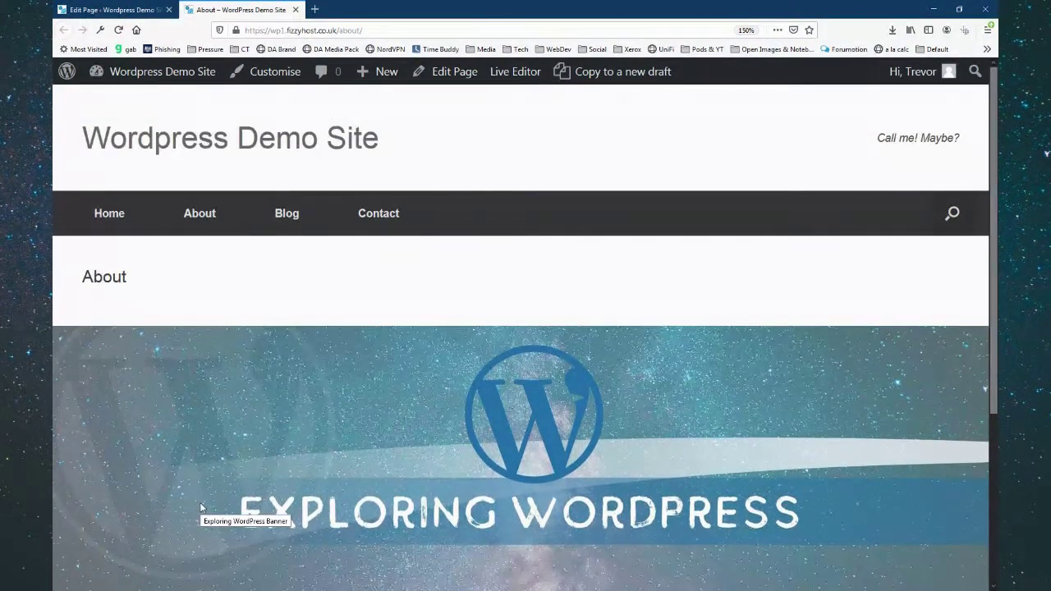
scroll(201, 502, down, 3)
scroll(200, 509, down, 1)
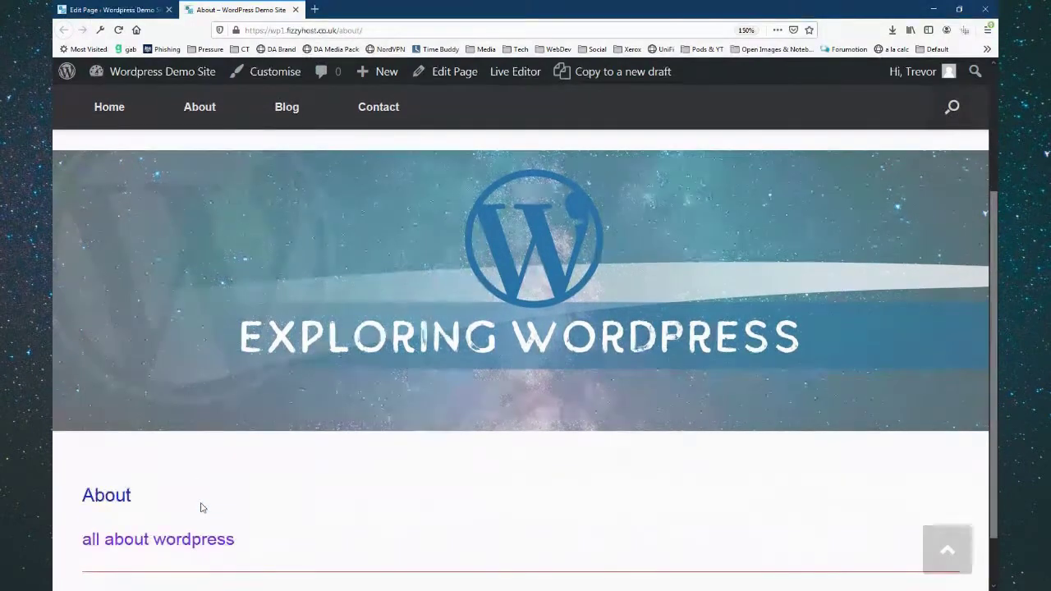
Go back to the About page editor and scroll down to the Page Builder rows
click(105, 7)
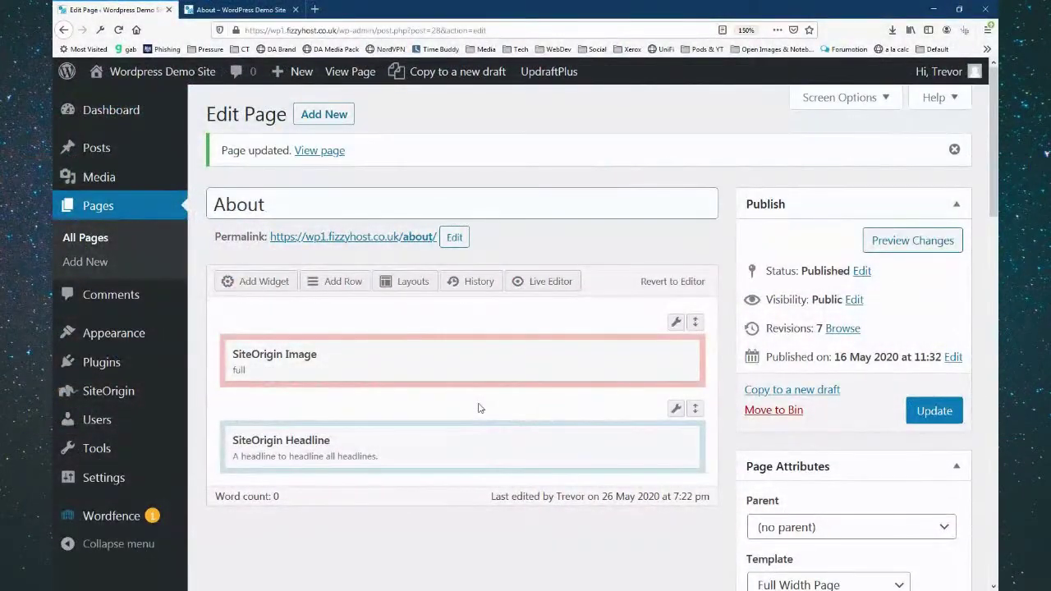
scroll(480, 408, down, 2)
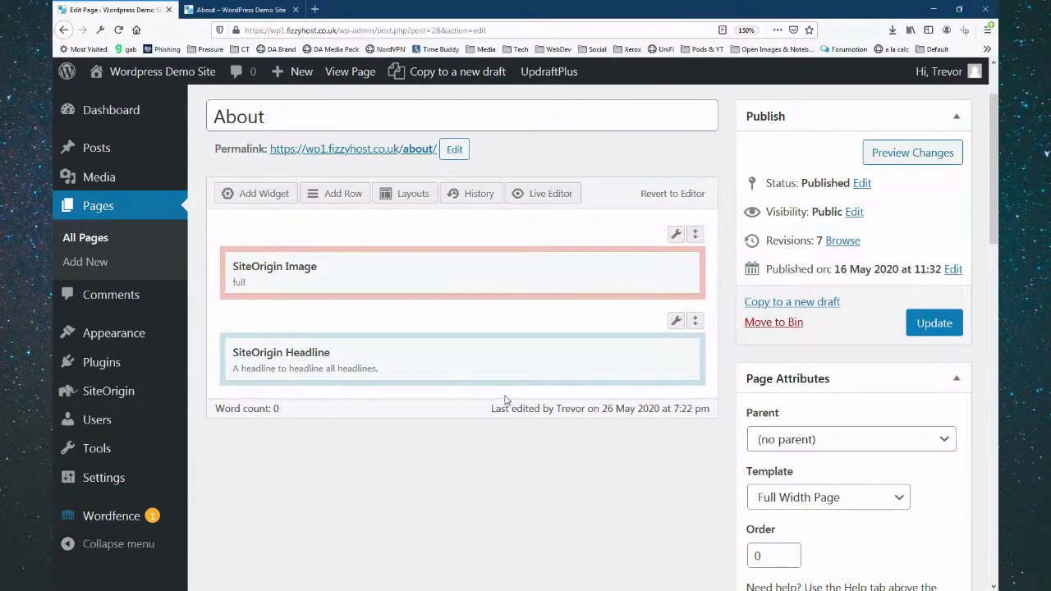
Duplicate the headline row, delete the copied Headline widget, and colour the new empty row green
mouse_move(487, 357)
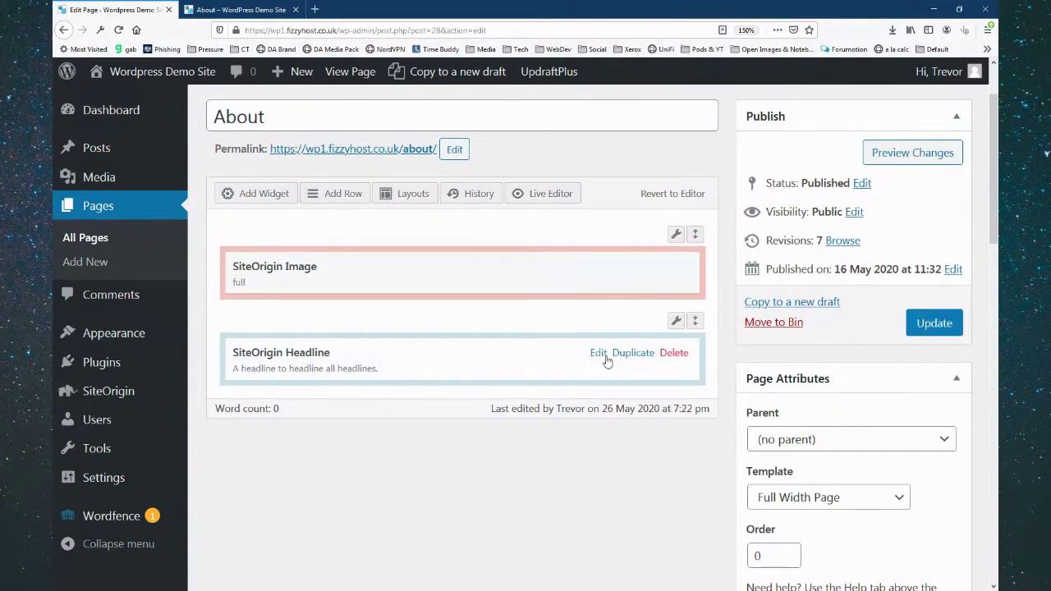
mouse_move(676, 324)
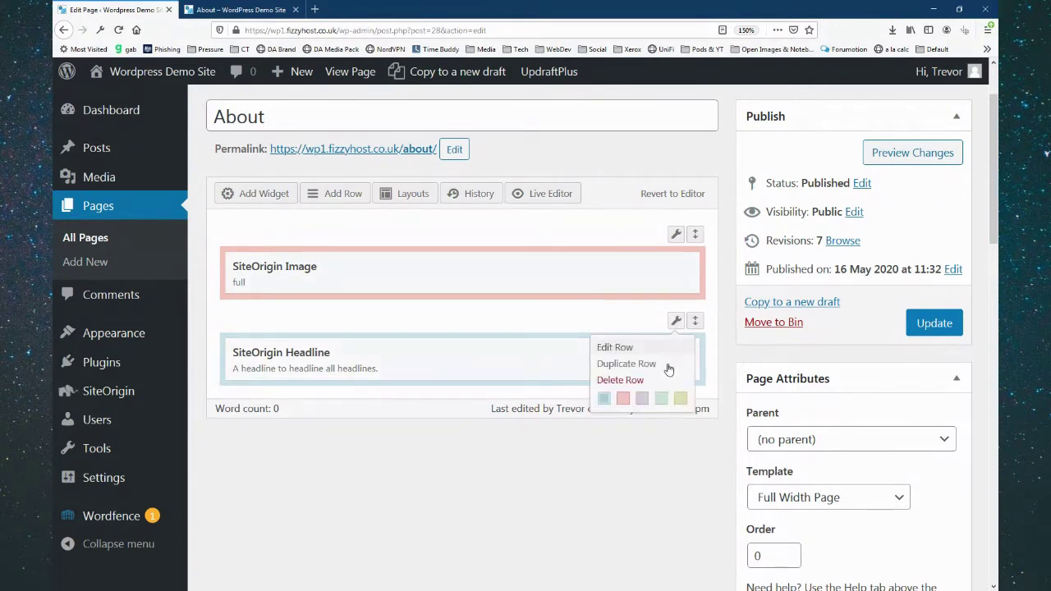
click(668, 366)
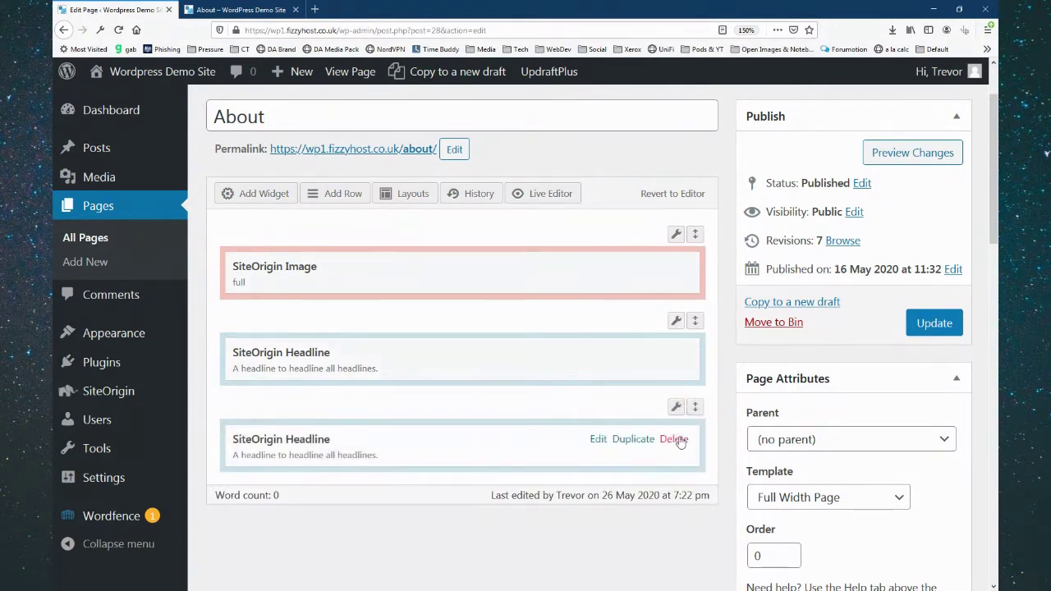
click(674, 439)
mouse_move(675, 420)
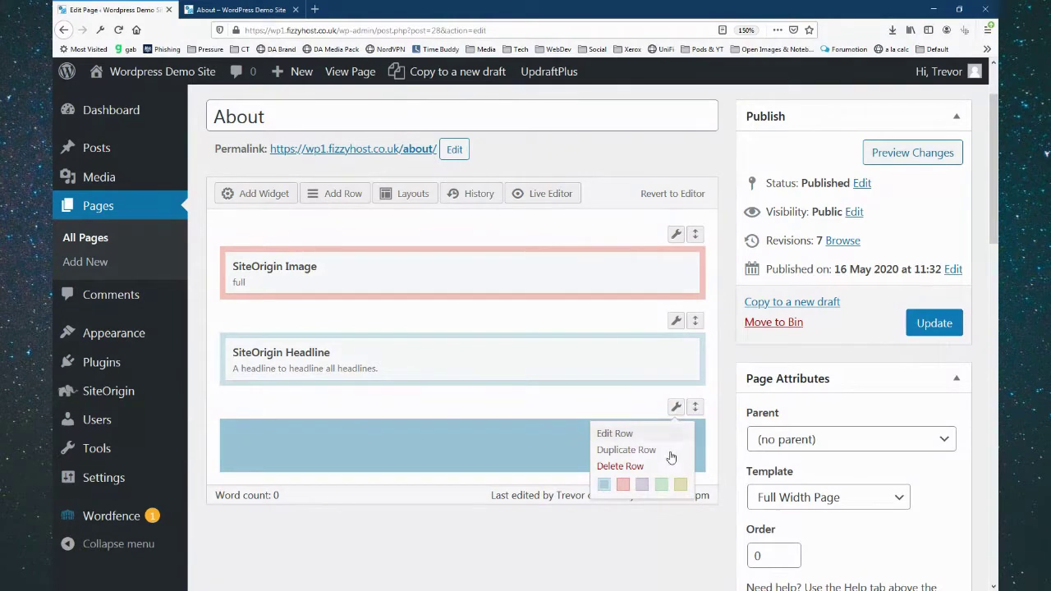
click(657, 485)
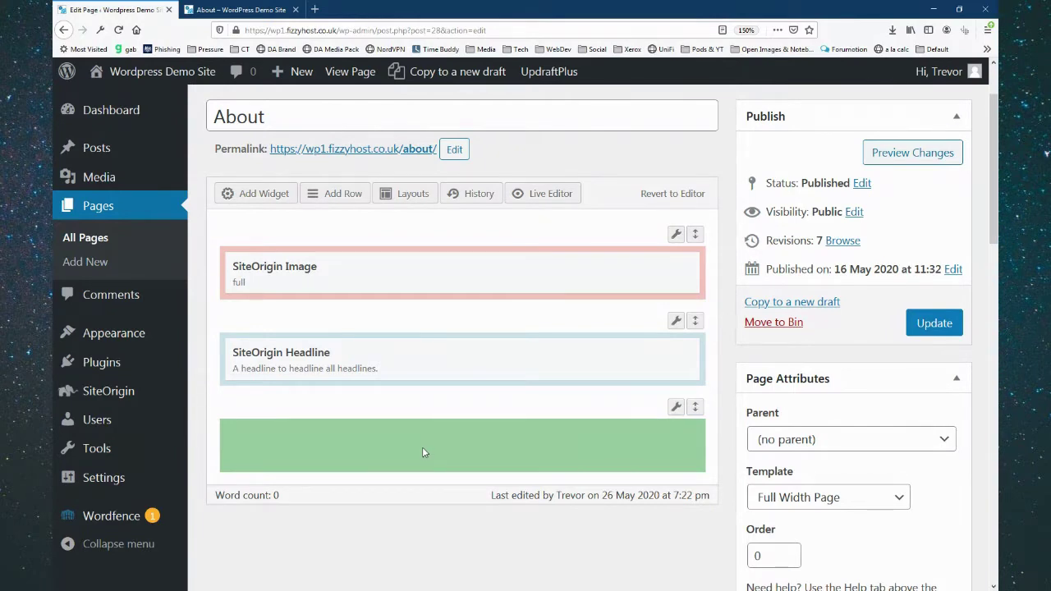
Change the empty third row to 2 columns with the Even (1) ratio, giving 50% each
mouse_move(676, 408)
click(615, 433)
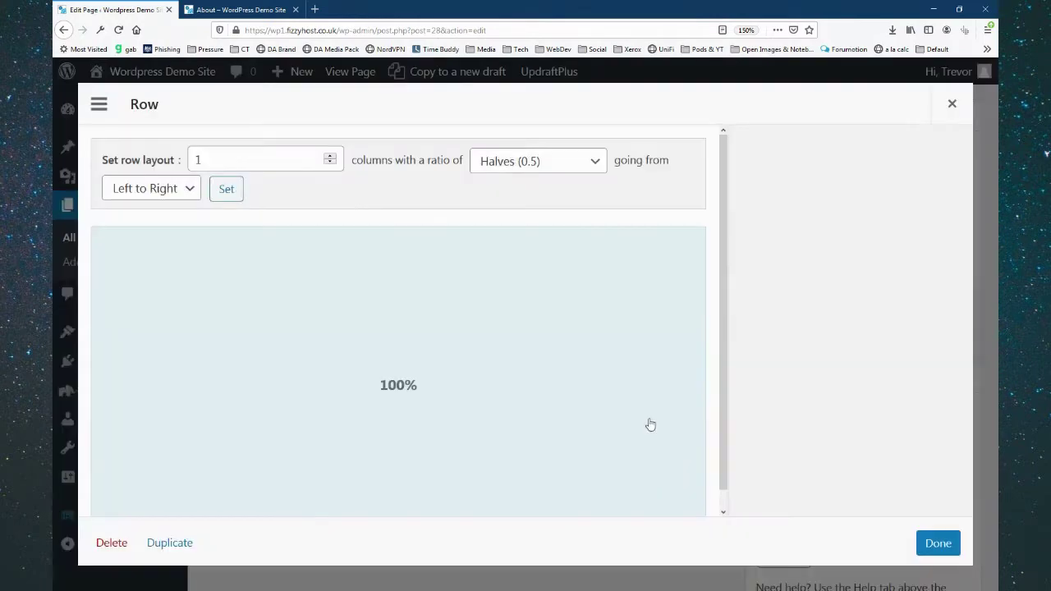
click(329, 157)
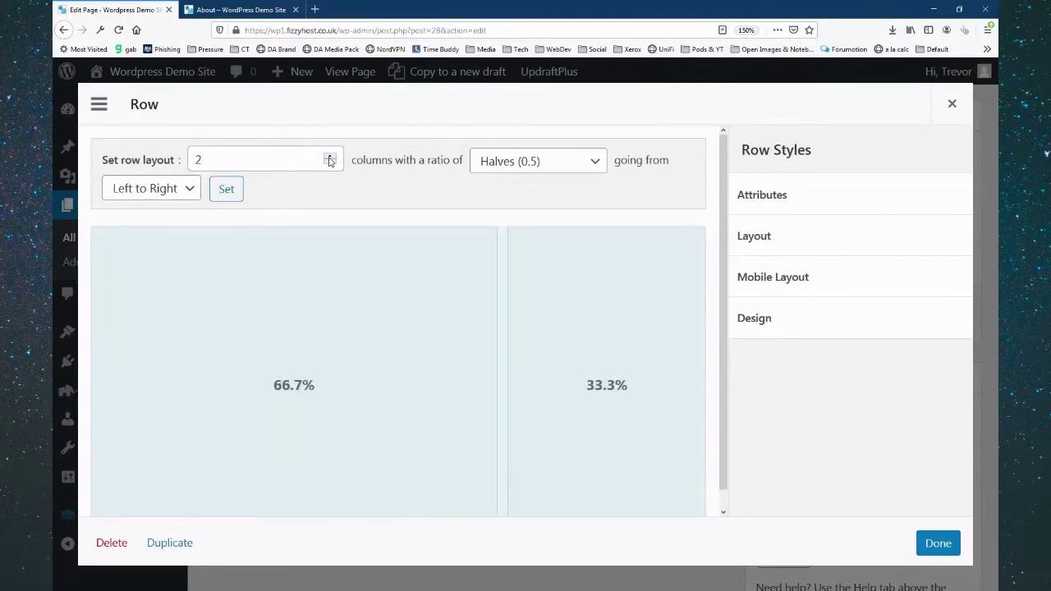
click(533, 161)
click(526, 182)
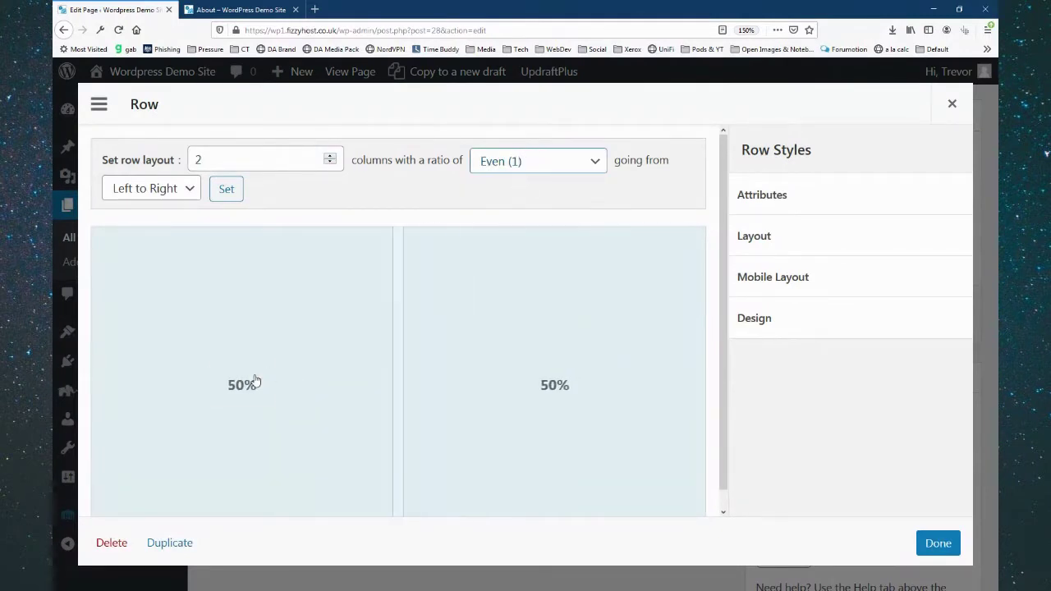
click(248, 386)
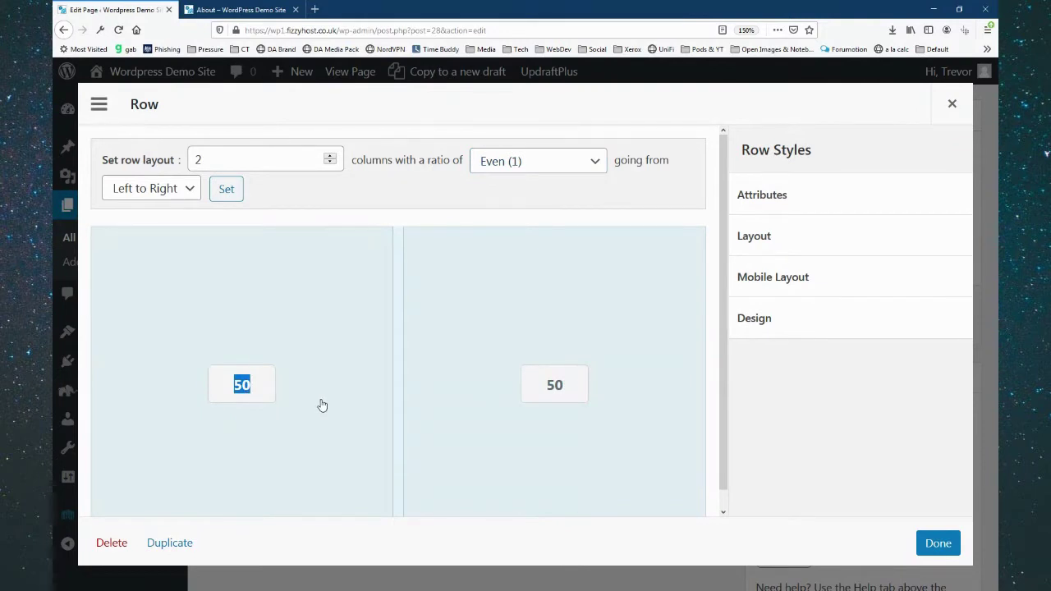
click(933, 554)
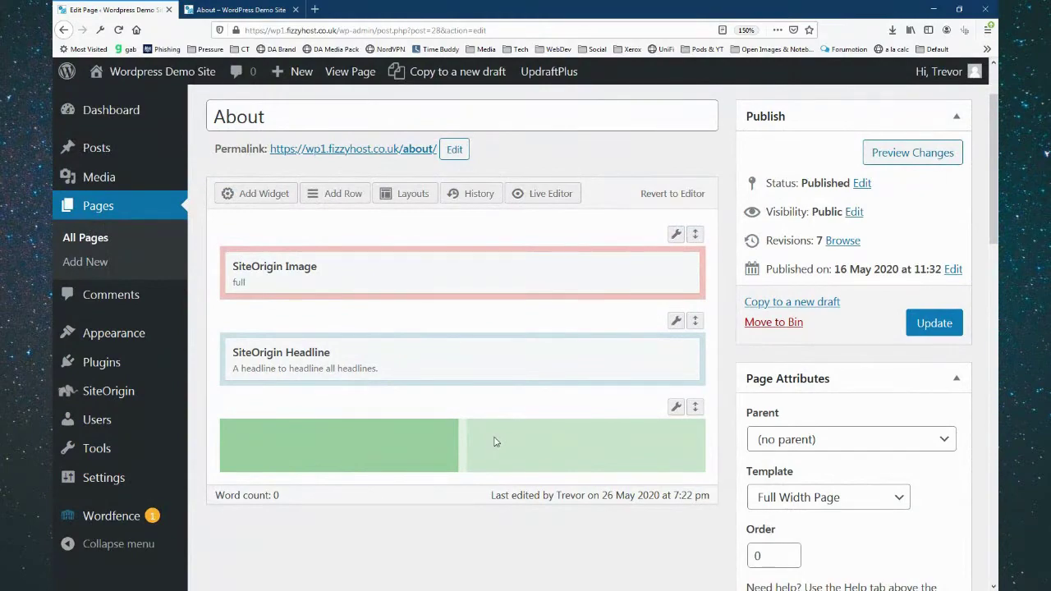
Search the widget list for 'edit' and add a SiteOrigin Editor widget to the left column
click(257, 199)
scroll(642, 304, down, 6)
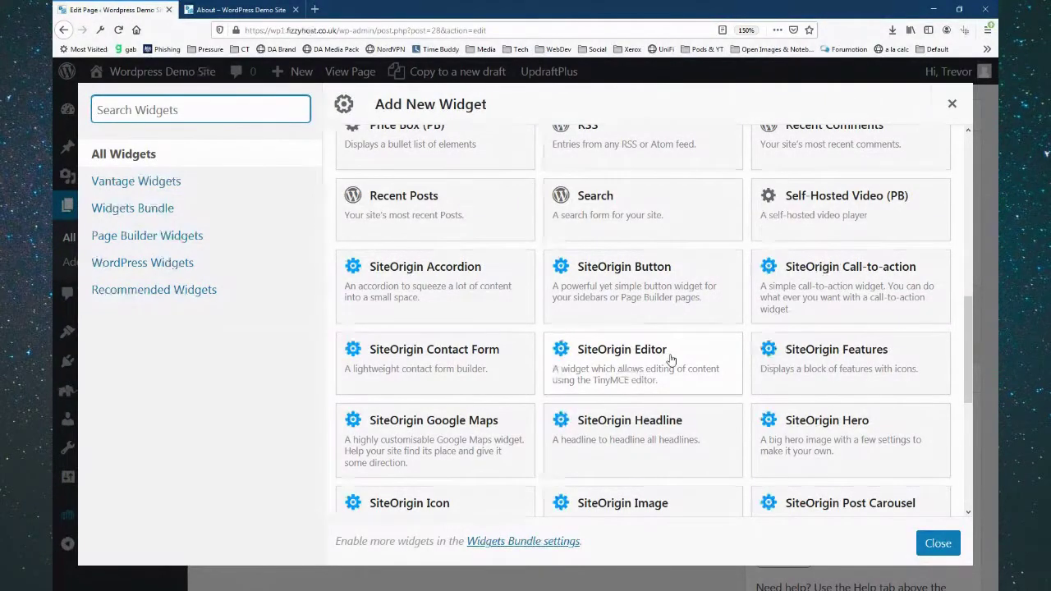
scroll(671, 359, up, 6)
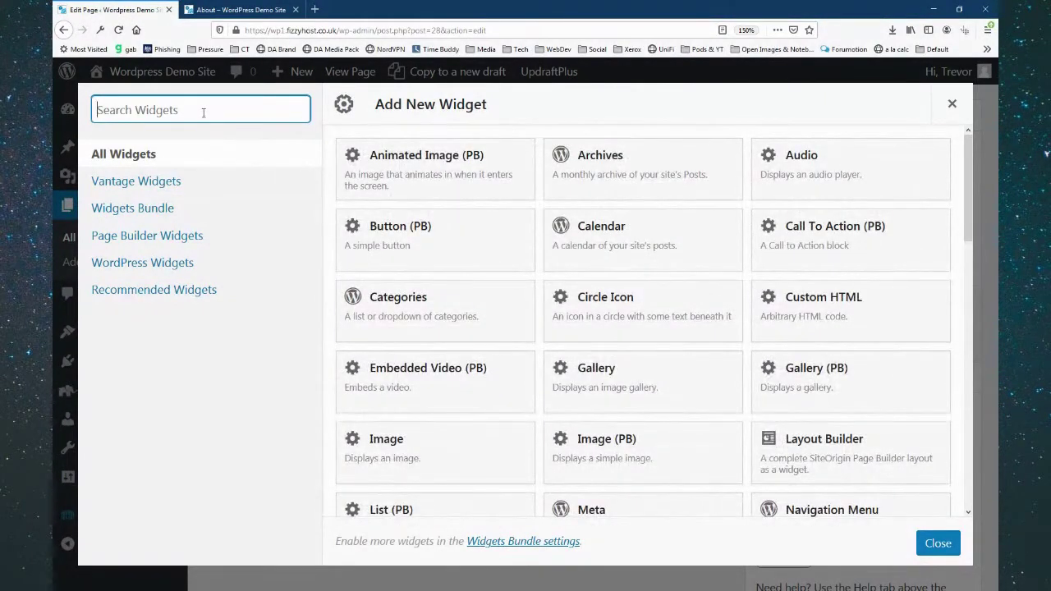
text(edit)
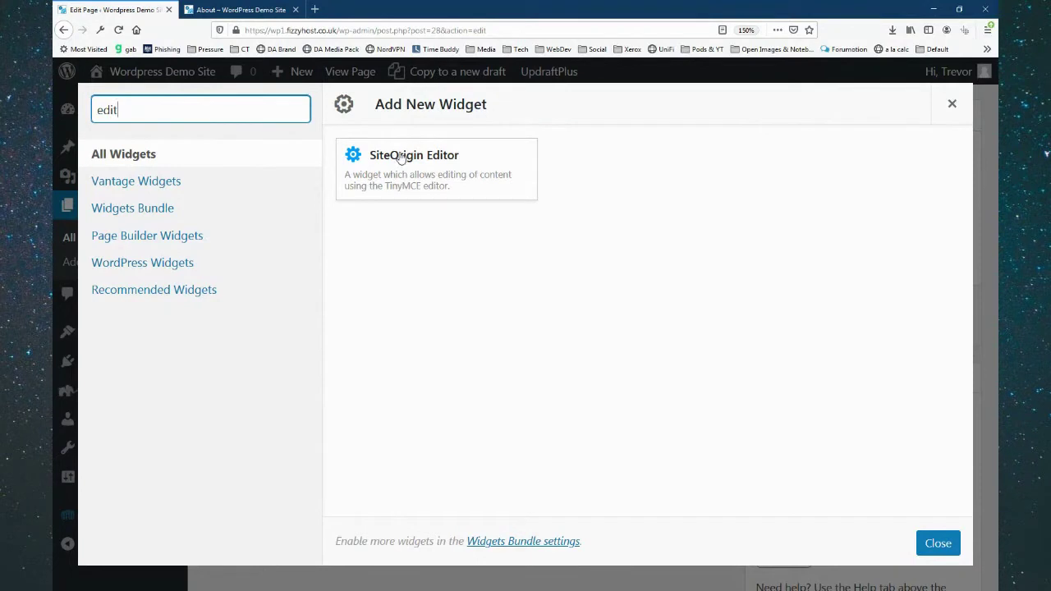
drag(132, 110, 55, 108)
key(BackSpace)
text(ima)
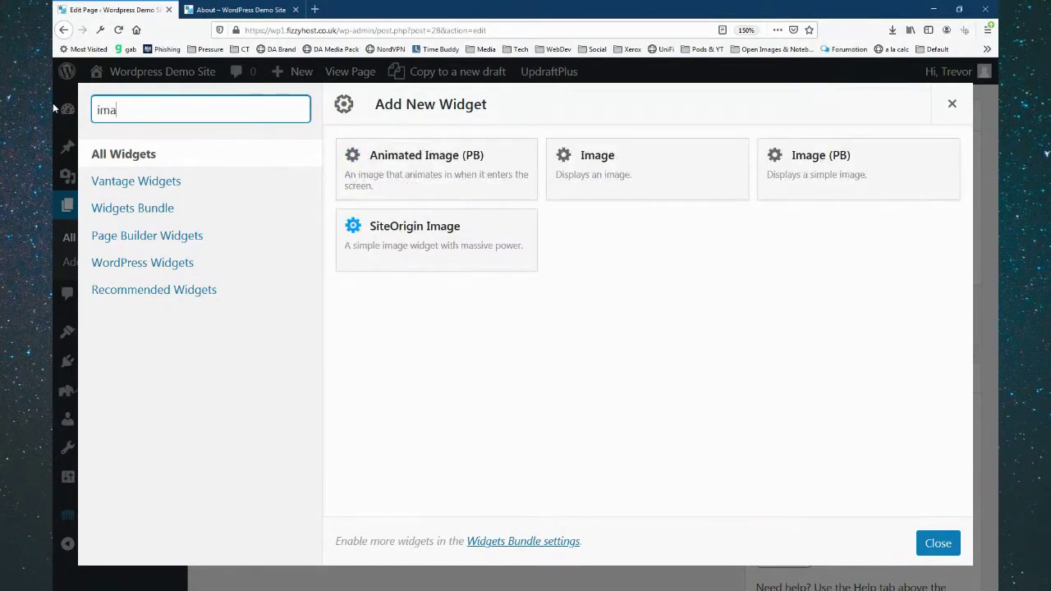
drag(144, 109, 75, 109)
text(edit)
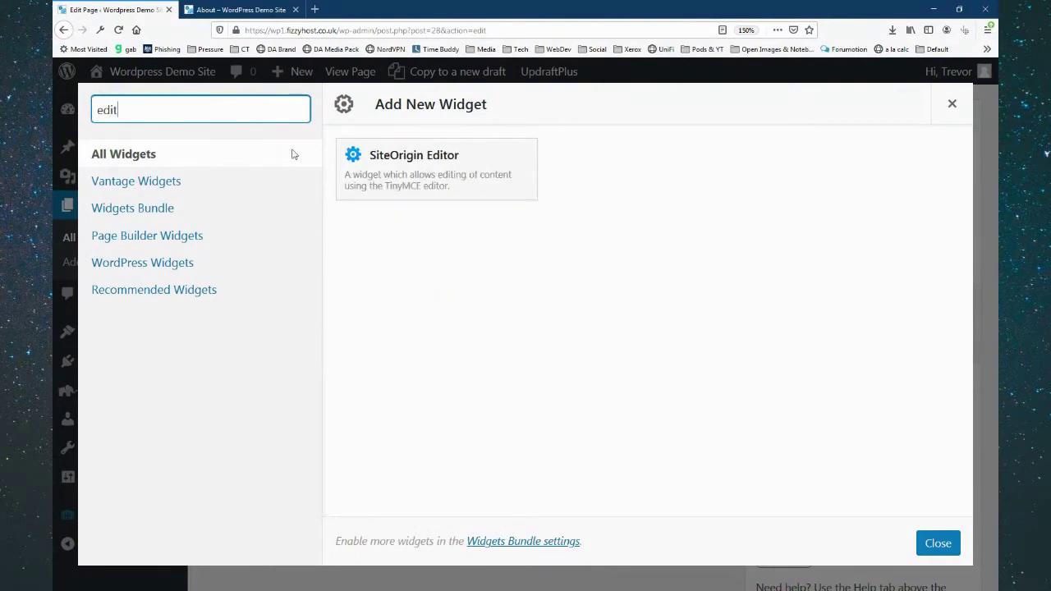
click(417, 167)
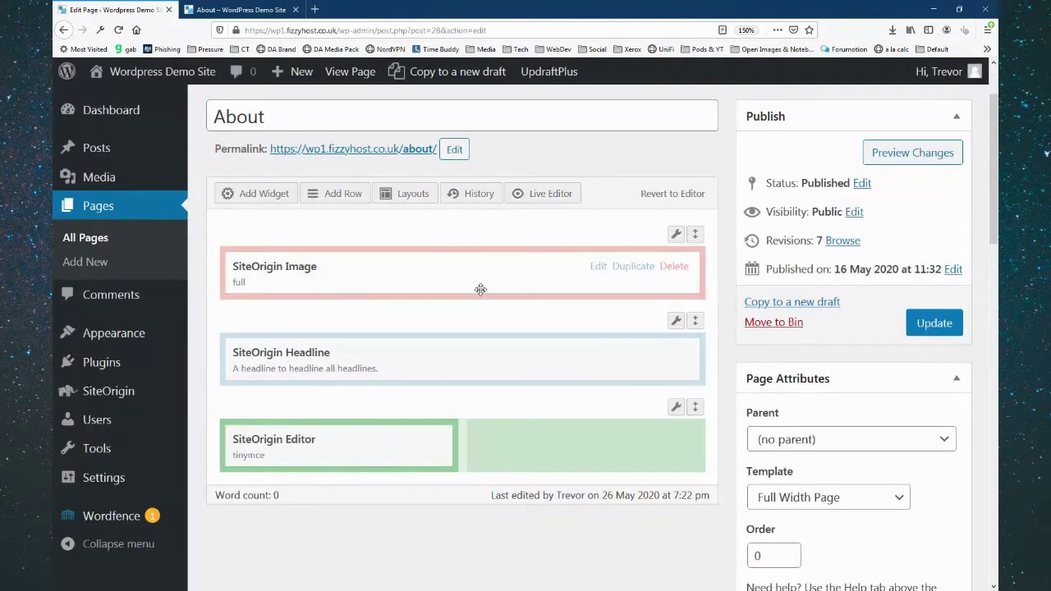
Fill the Editor widget with Lorem ipsum paragraphs, then duplicate it into the right column
click(276, 443)
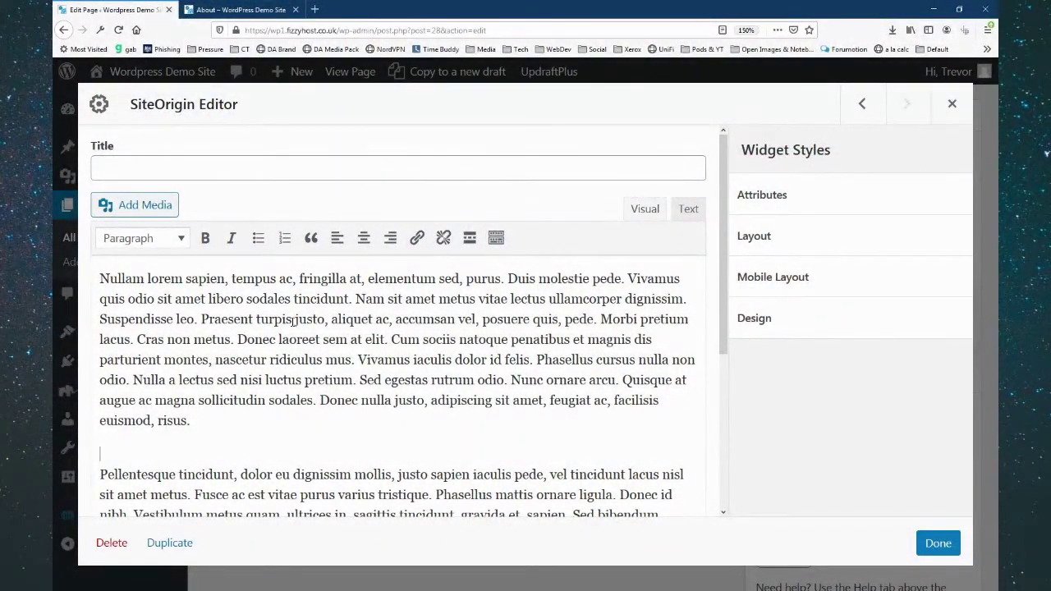
scroll(294, 345, down, 4)
scroll(289, 394, up, 4)
click(938, 542)
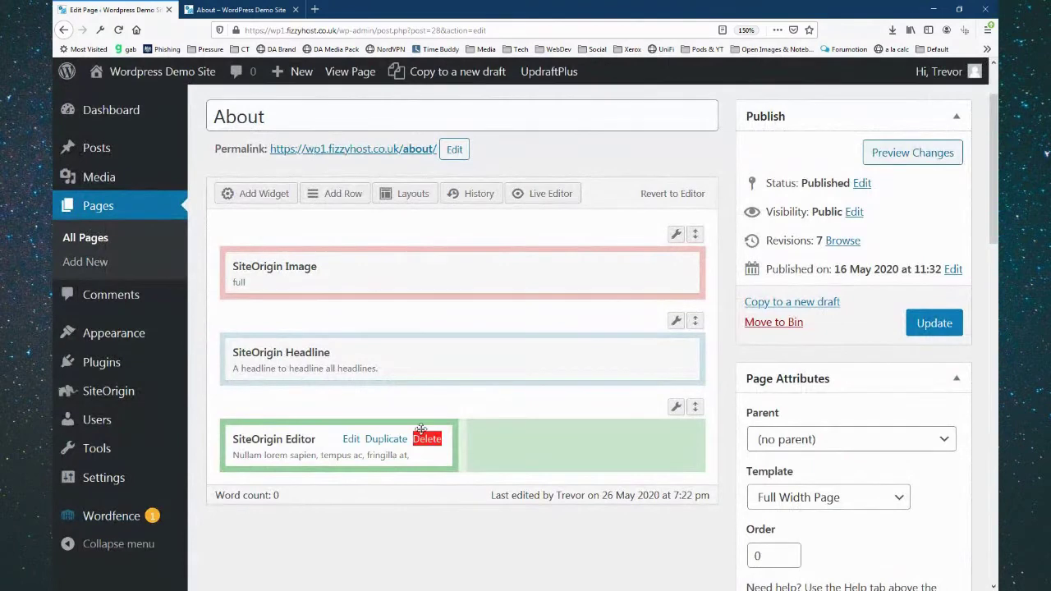
click(379, 442)
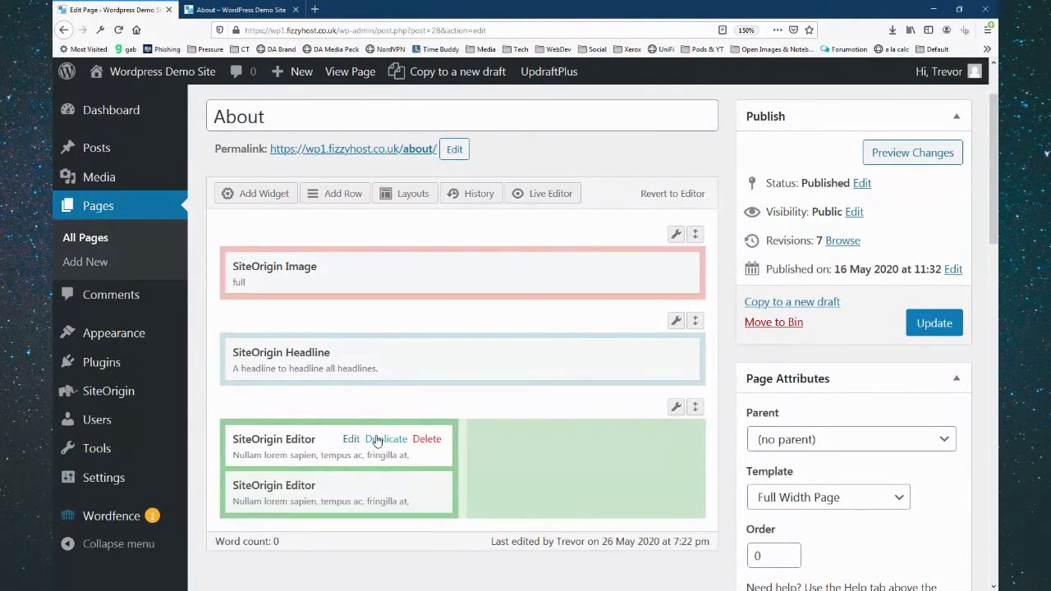
drag(257, 493, 489, 440)
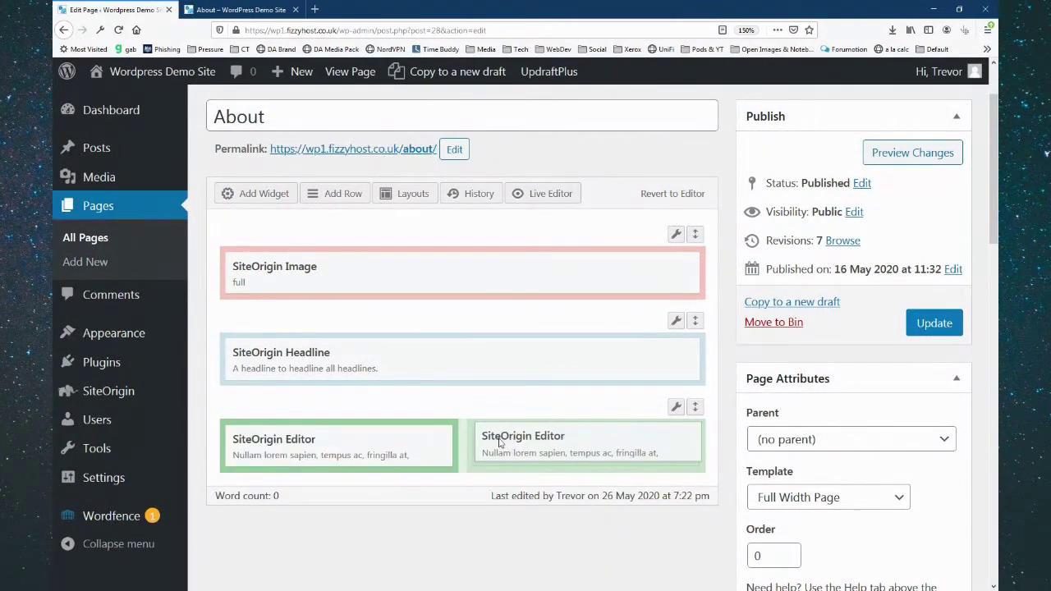